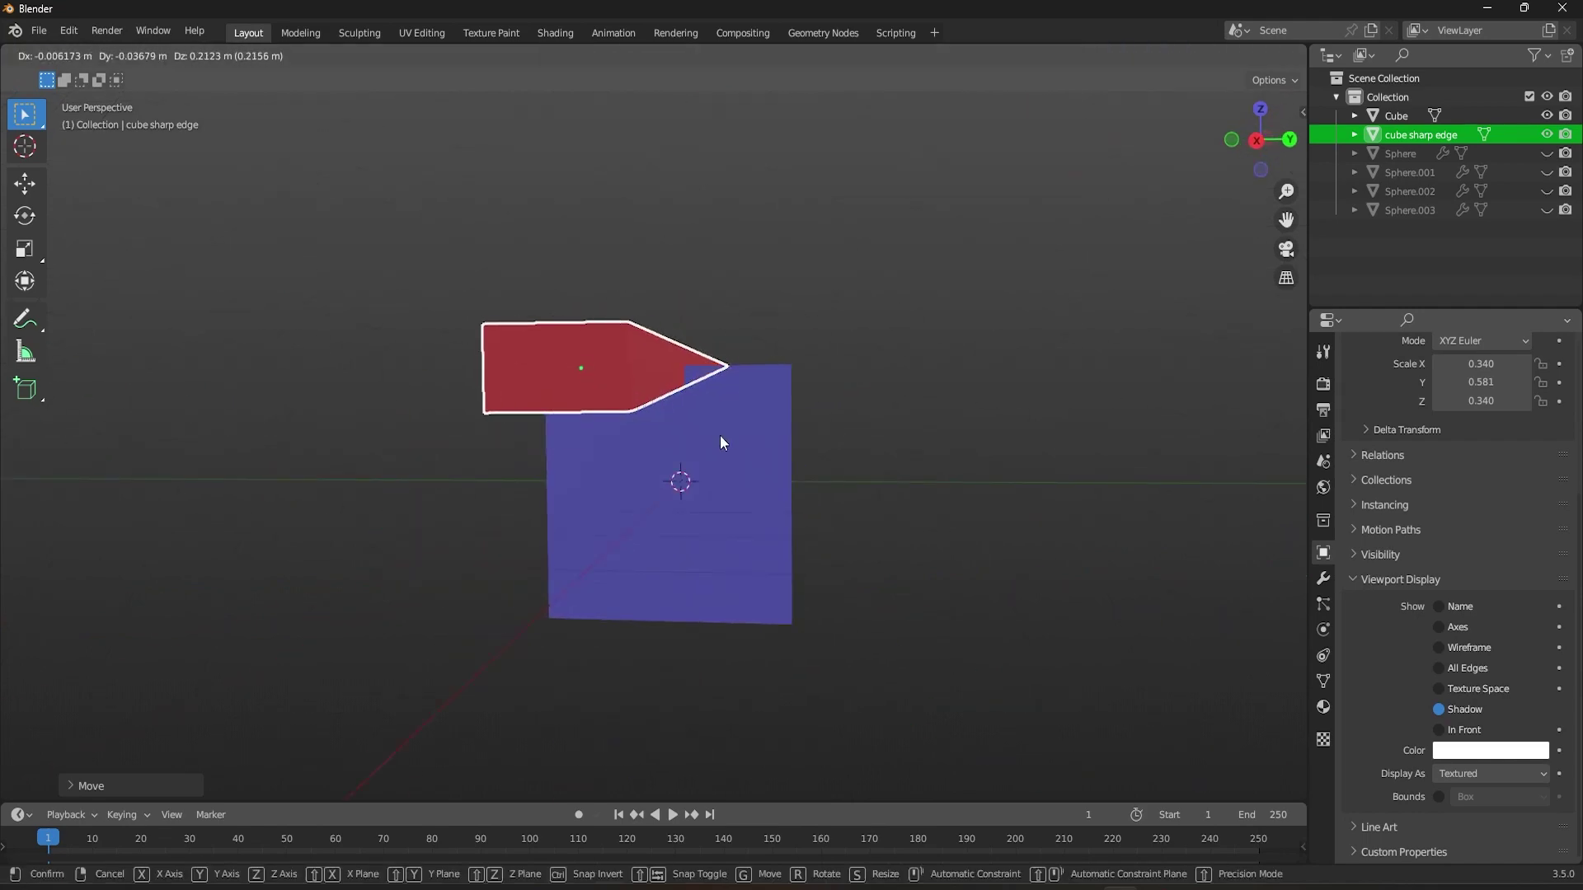
Place the arrow-shaped piece, then duplicate it and position the copy.
click(720, 435)
key(shift+d)
click(857, 448)
key(g)
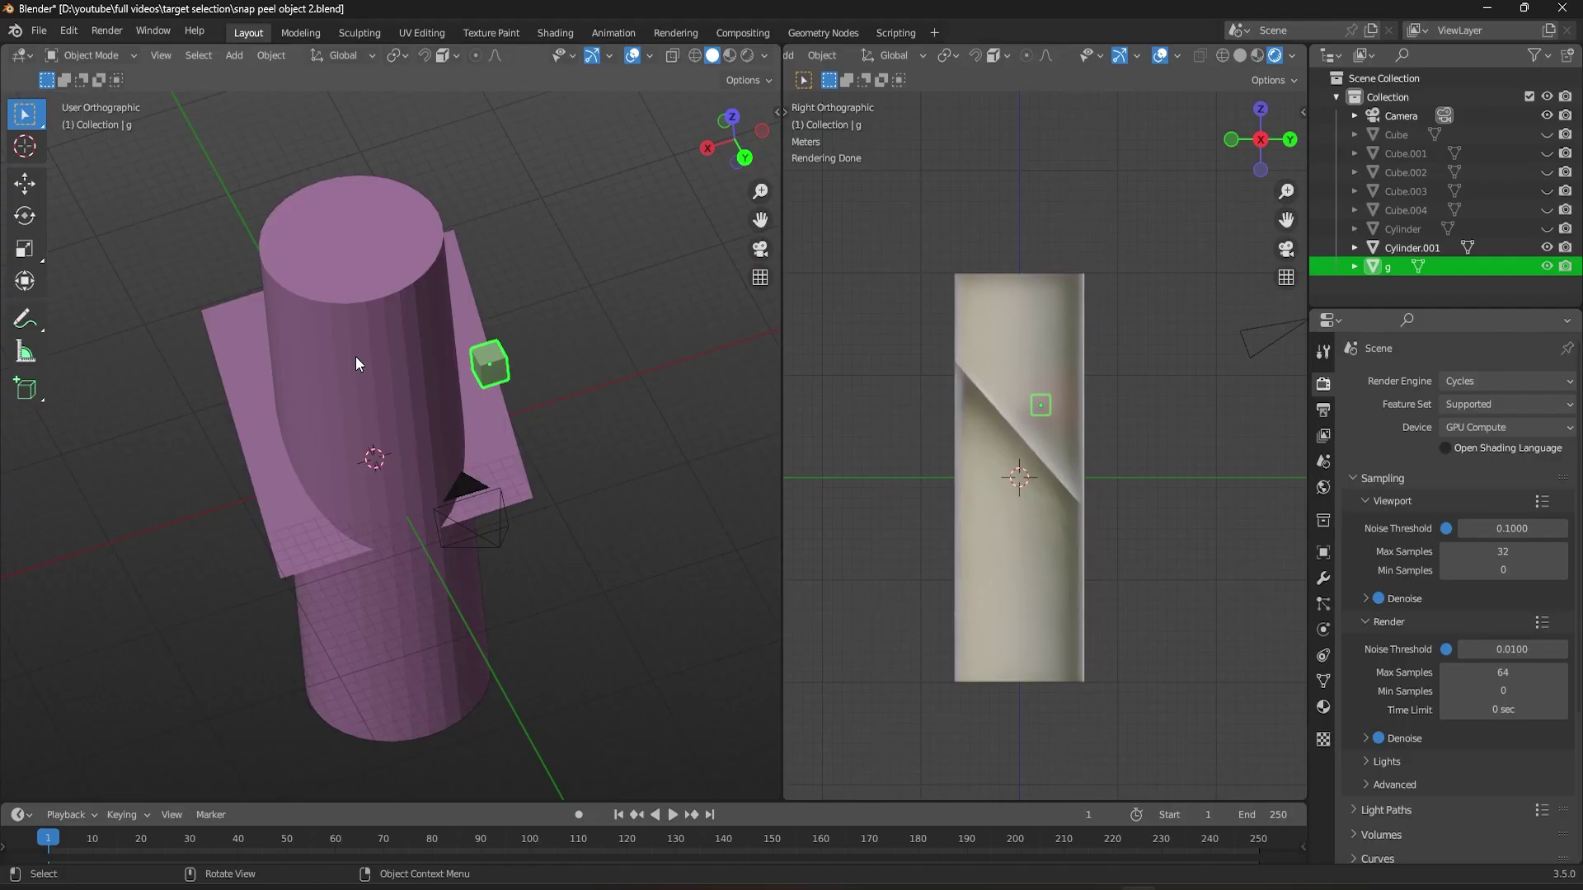
Set the left view to top orthographic and review the snapping settings.
key(KP_7)
mouse_move(421, 519)
middle_down()
mouse_move(417, 355)
mouse_move(358, 419)
mouse_move(376, 626)
middle_up()
key(KP_7)
scroll(355, 443, up, 1)
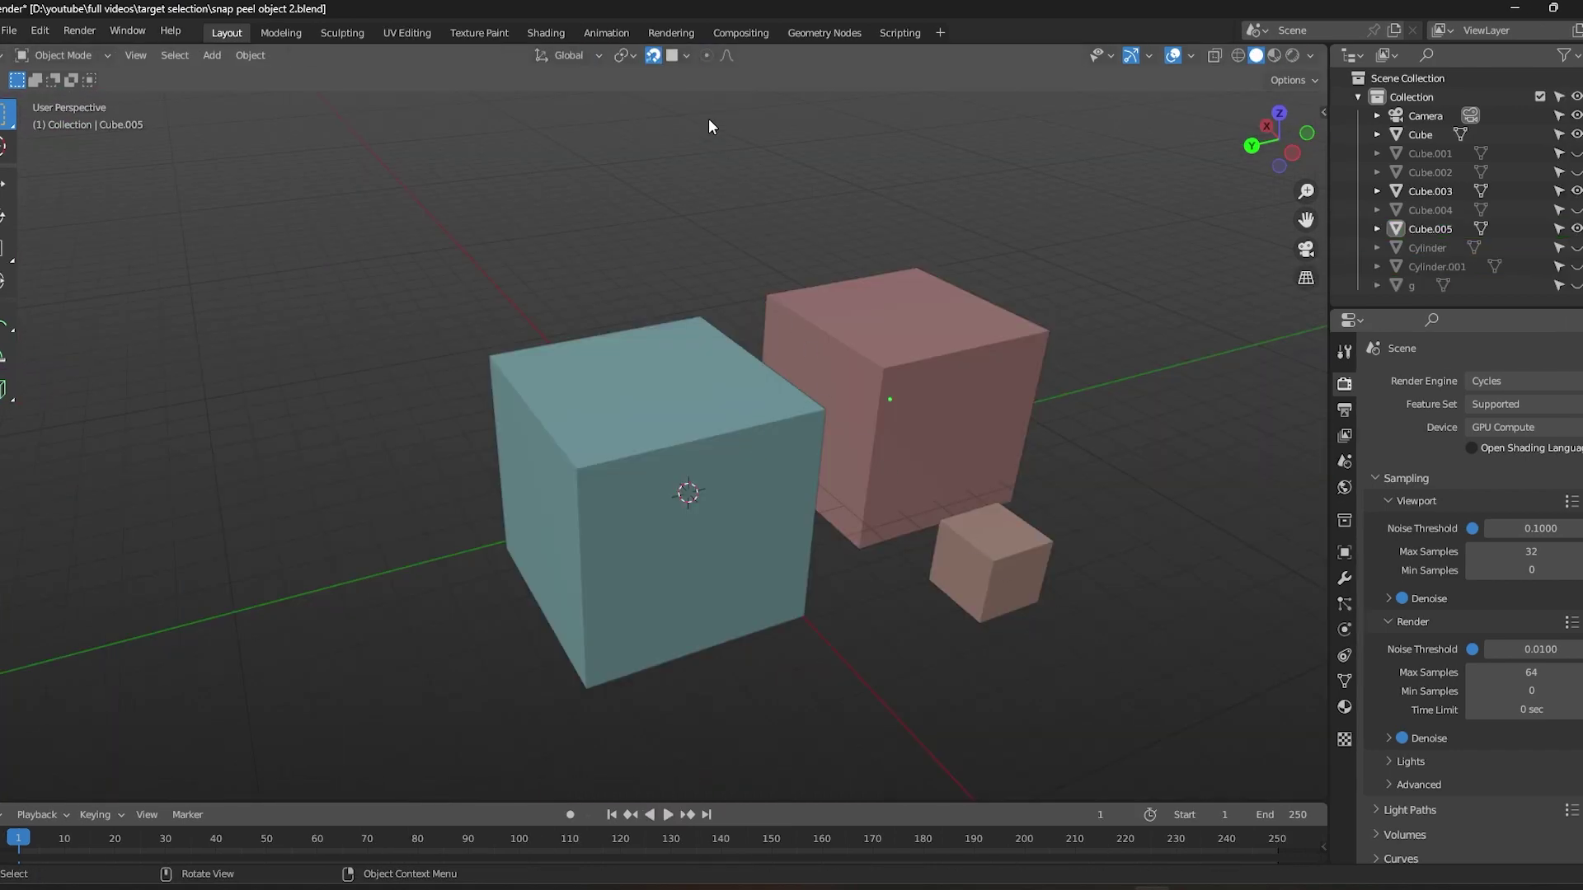
click(686, 56)
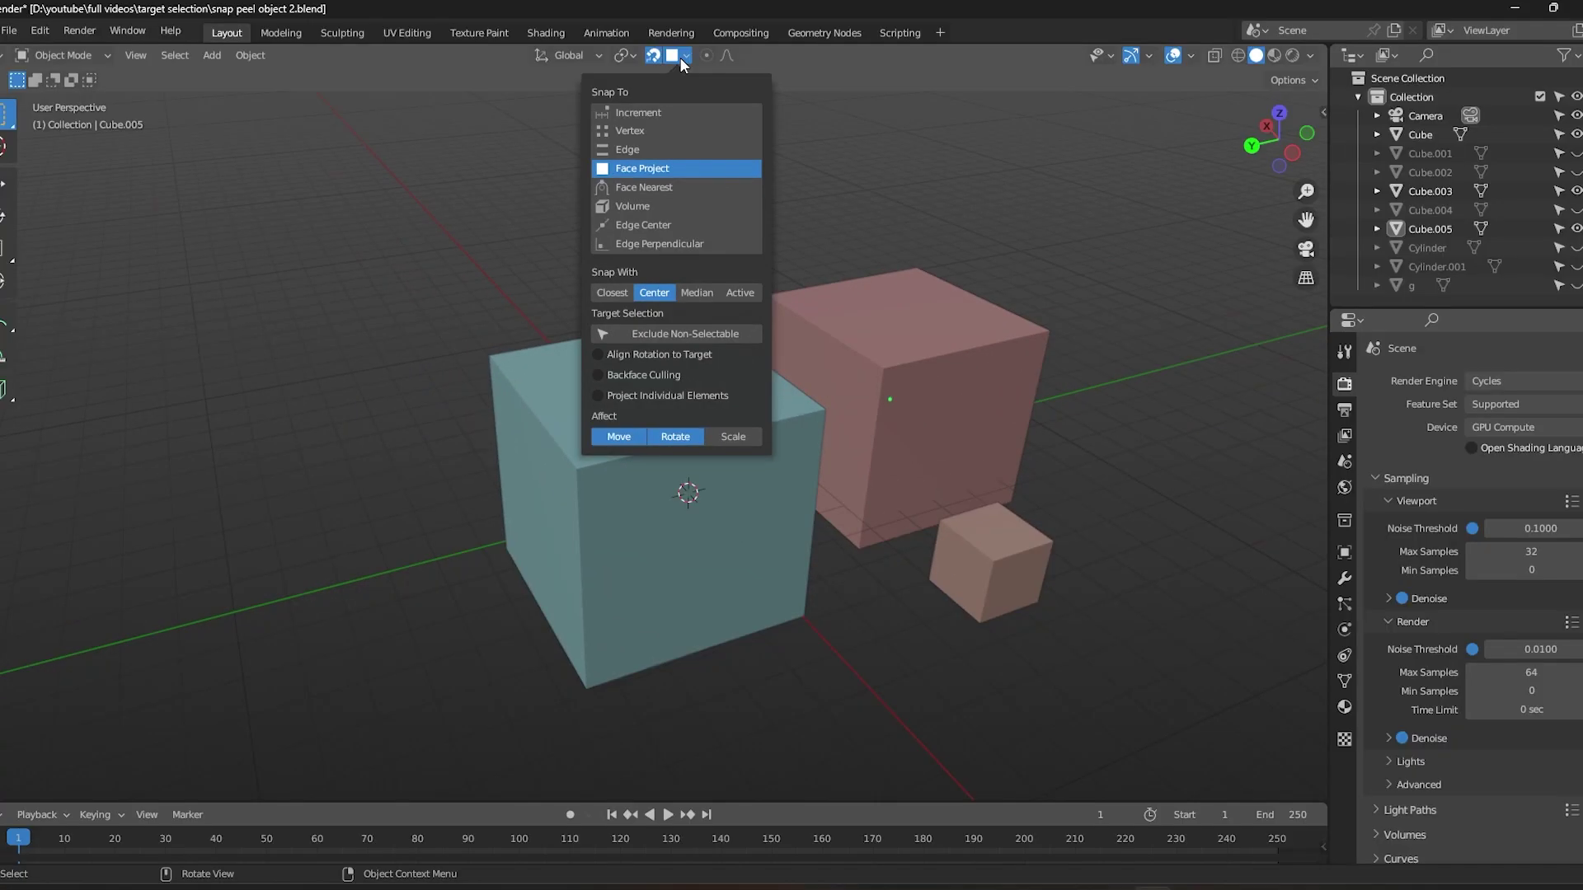
click(679, 58)
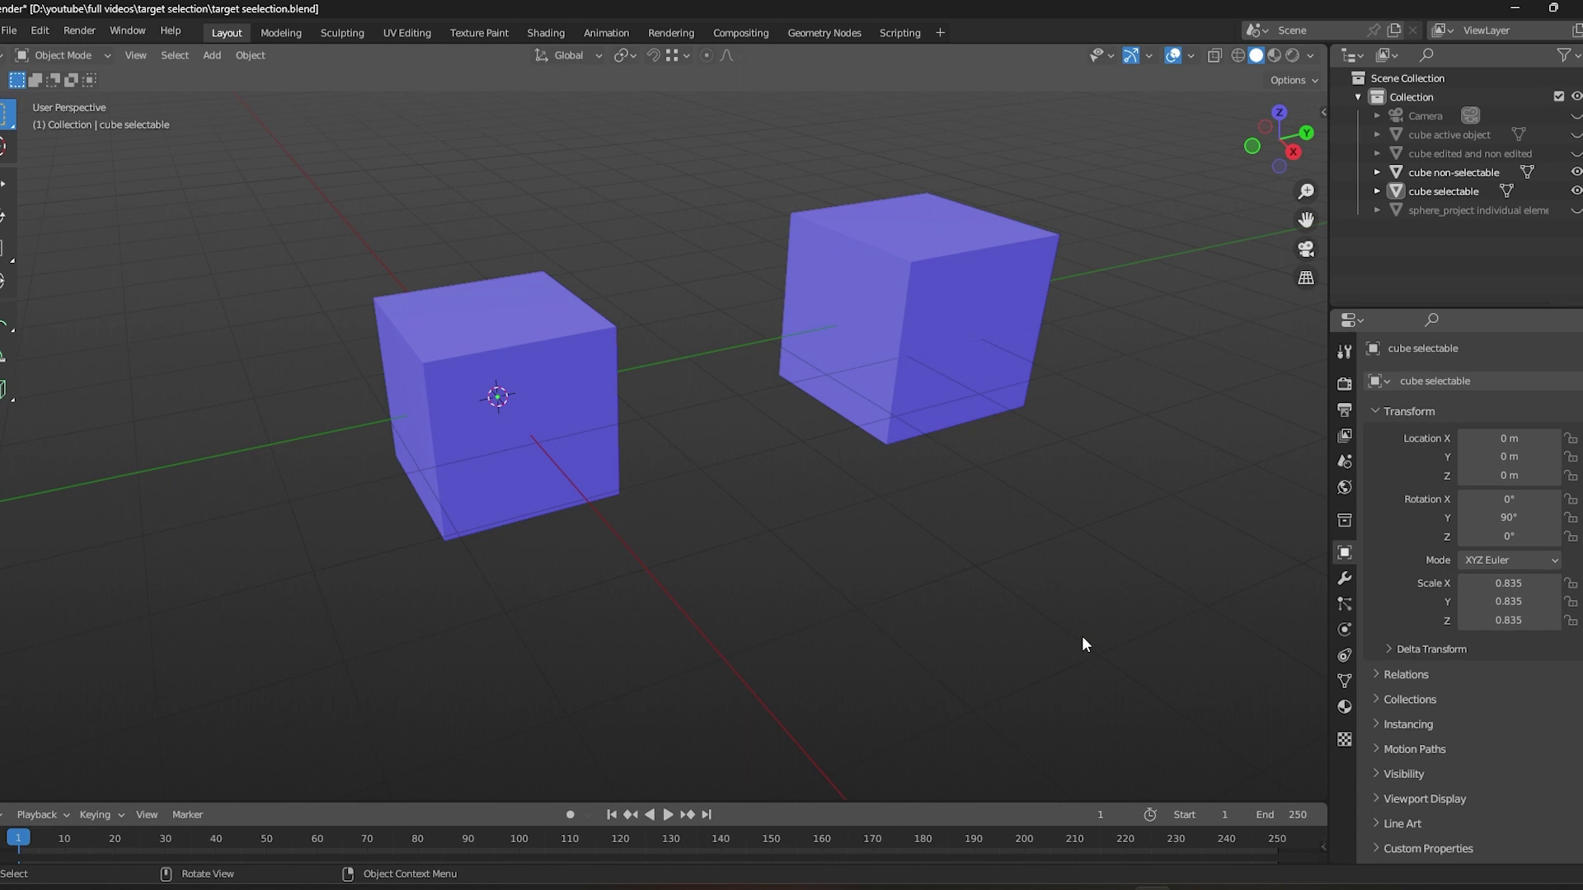
Try selecting the left cube by clicking and box-selecting, then deselect.
click(505, 363)
click(794, 570)
drag(302, 149, 1016, 593)
click(1028, 596)
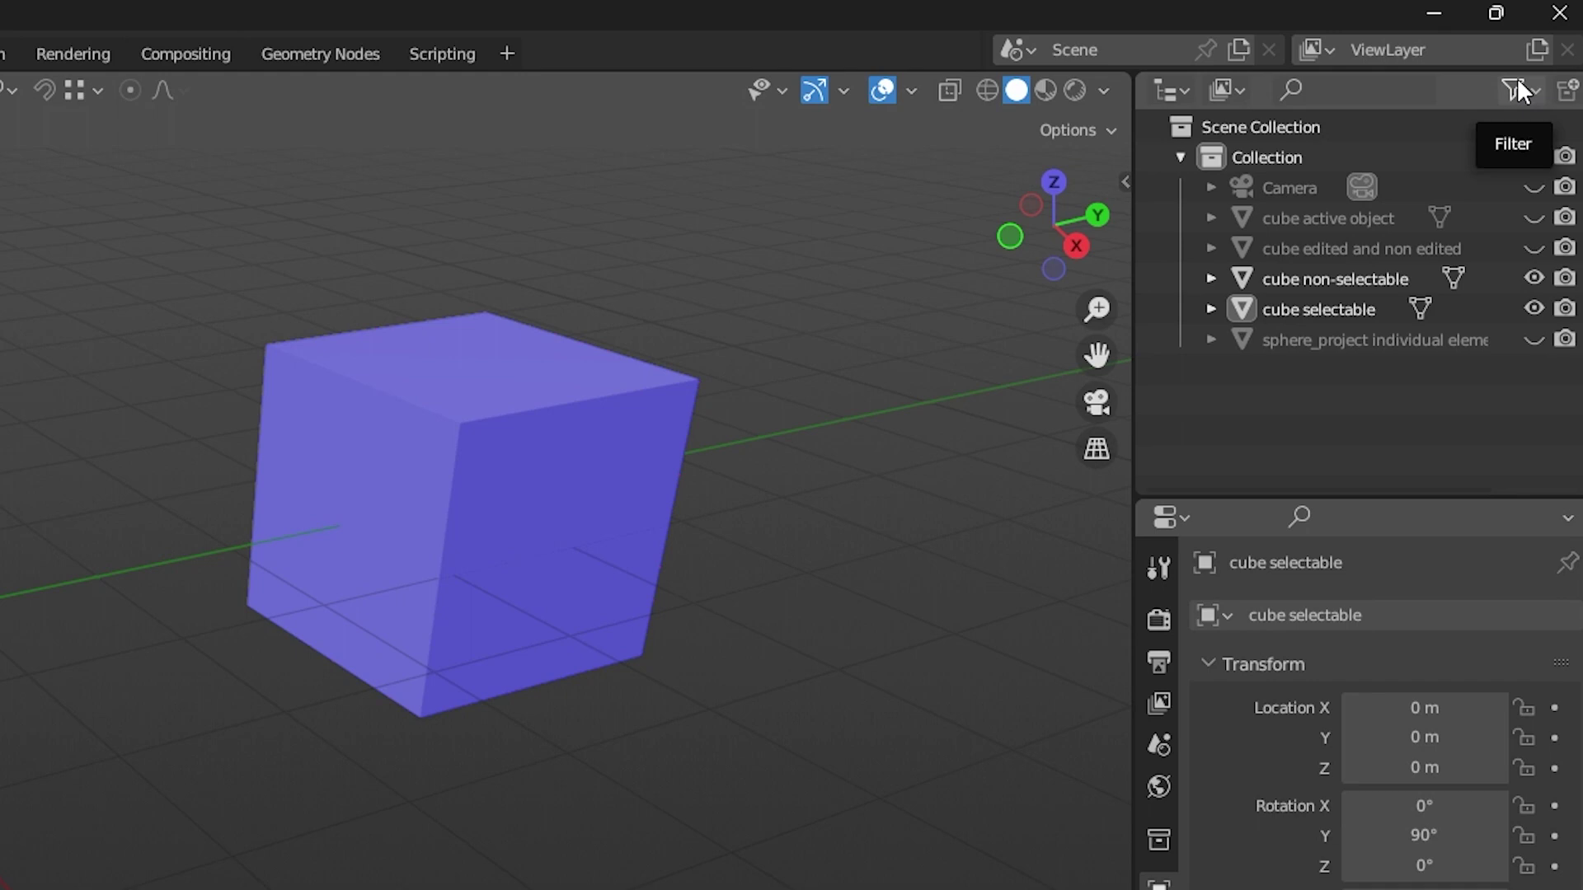
Enable the Outliner's Selectable filter toggle and make the right cube active.
click(1517, 78)
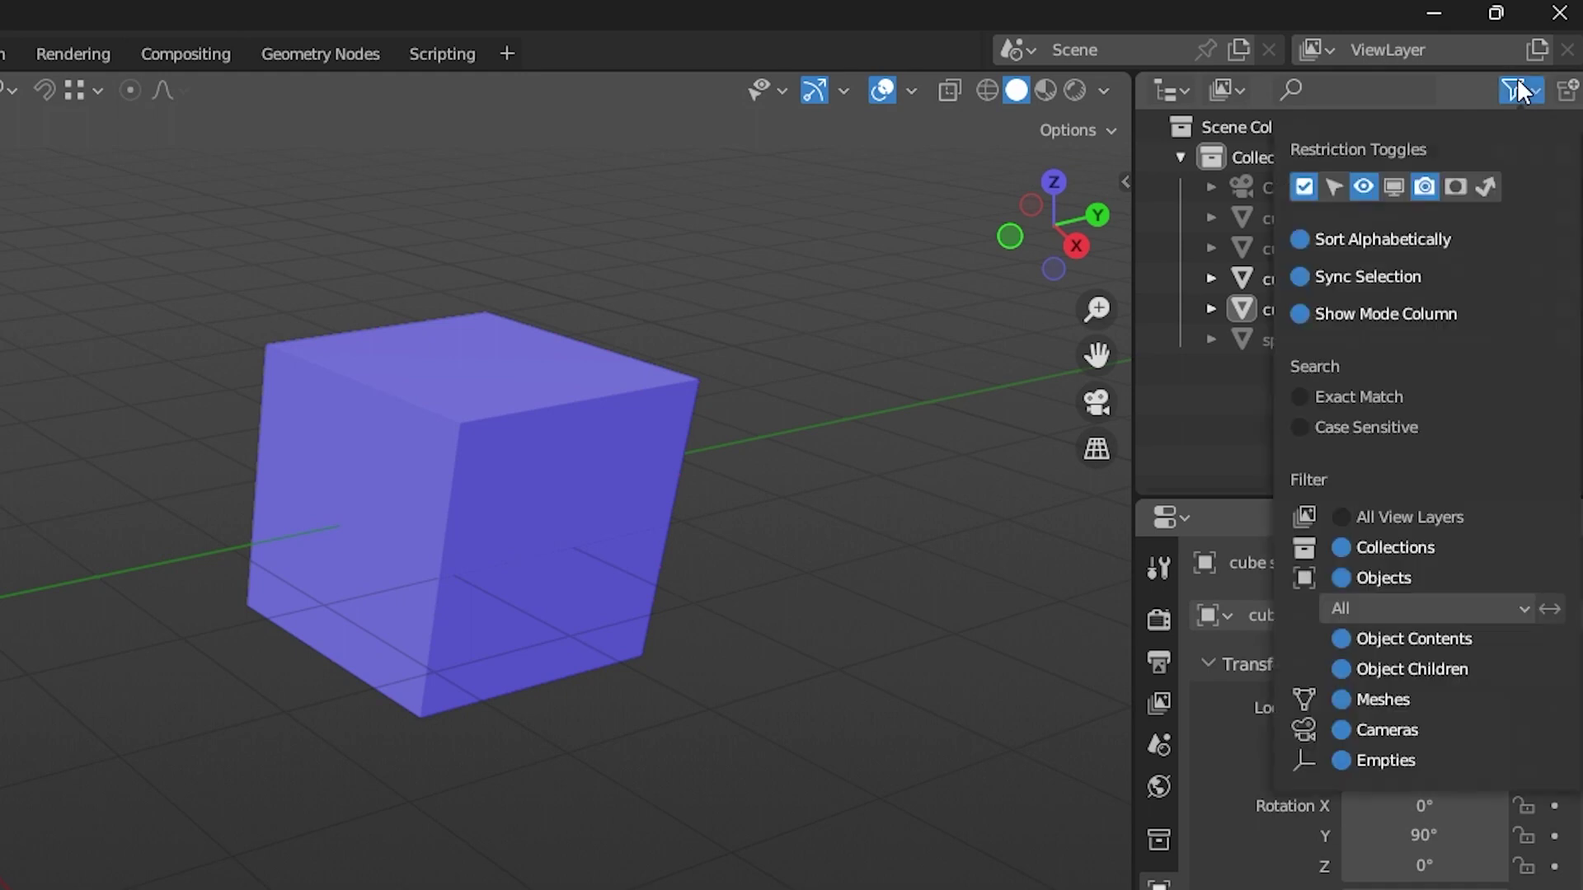
click(1335, 184)
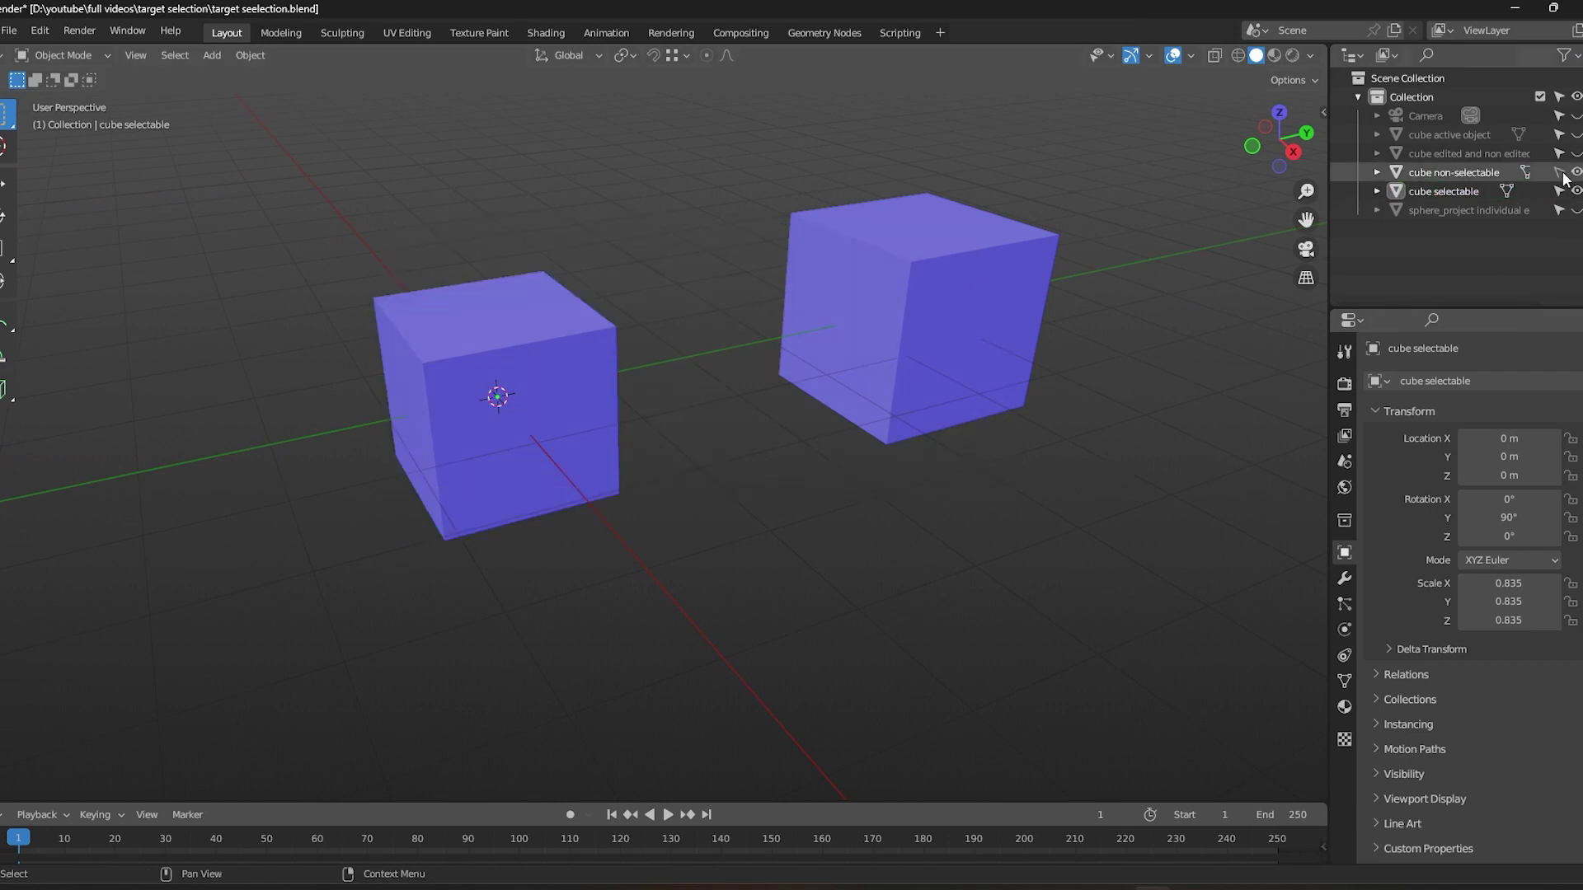
click(942, 258)
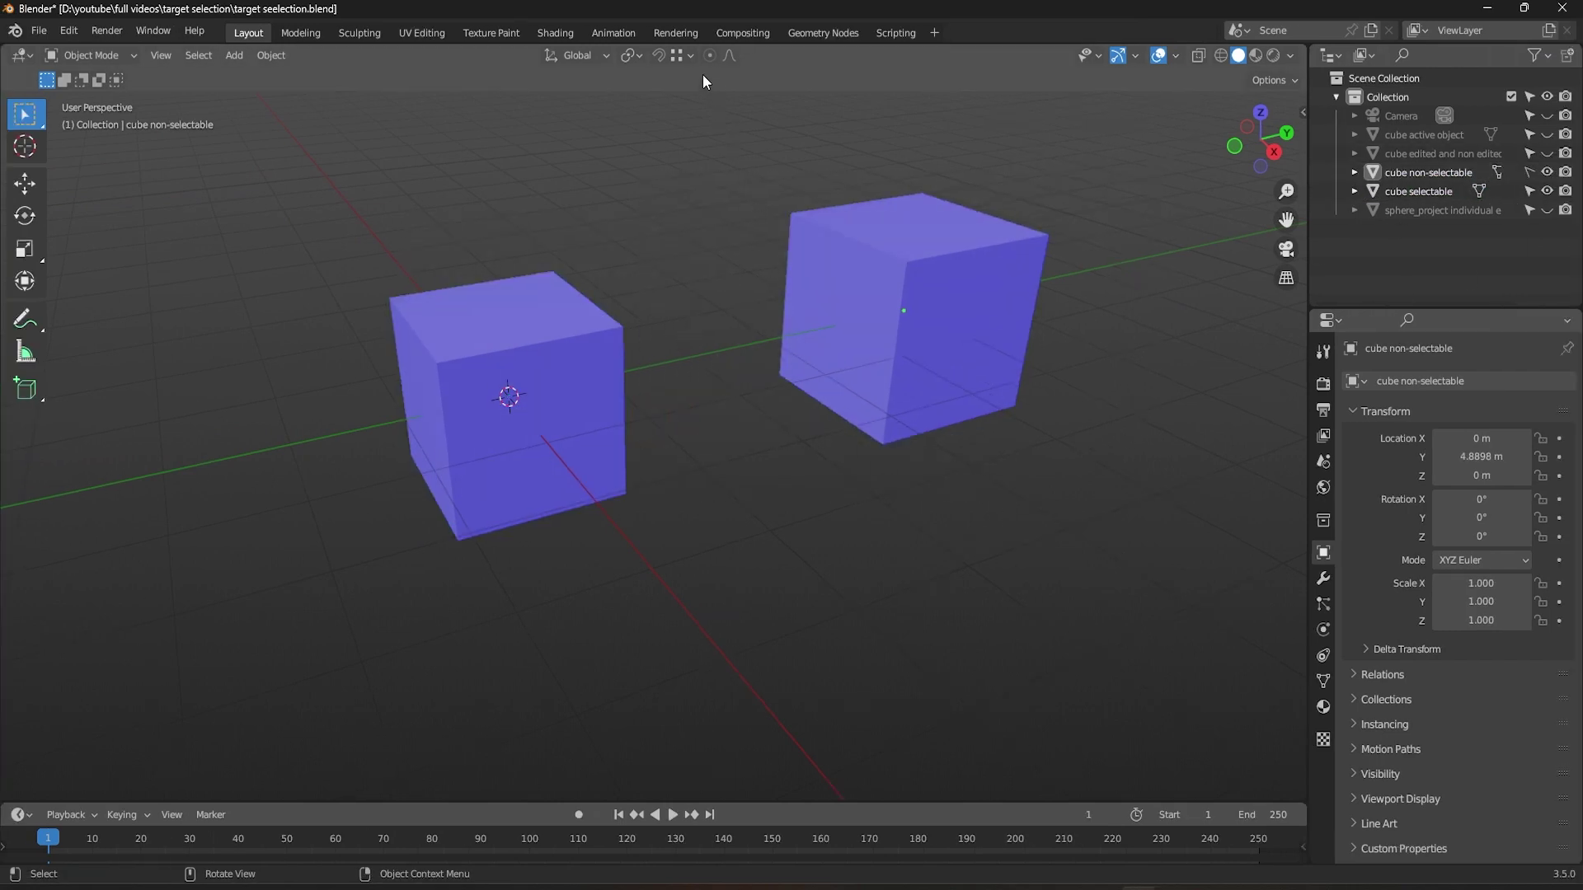
click(684, 58)
Select the left cube and try moving it, then cancel the move.
click(548, 297)
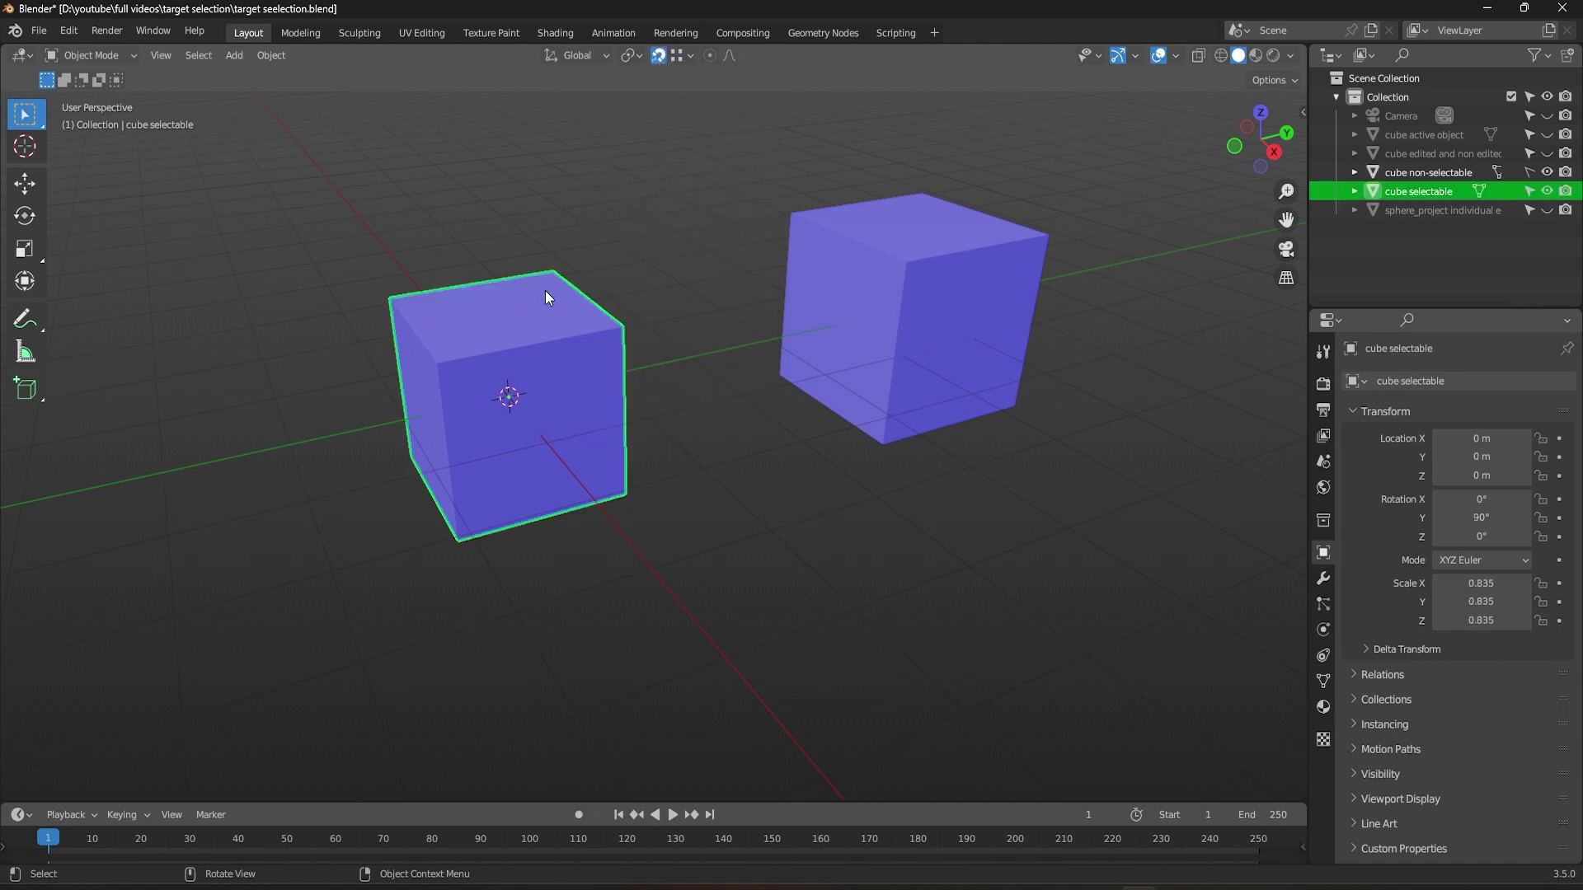
key(g)
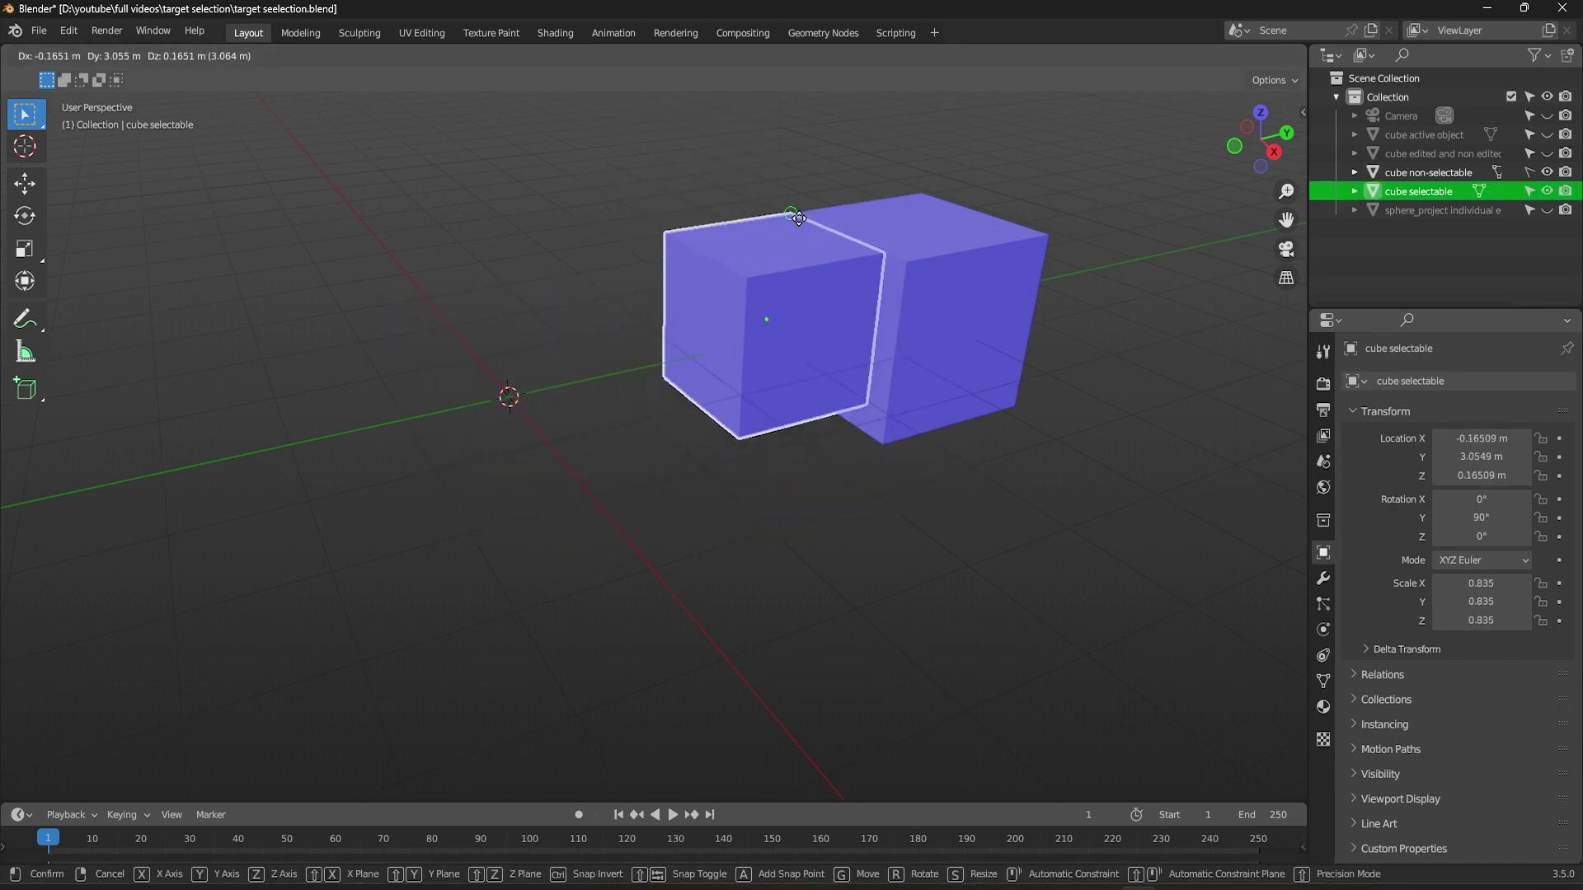
right_click(786, 246)
Enable Exclude Non-Selectable in snapping and retest moving the left cube.
click(685, 54)
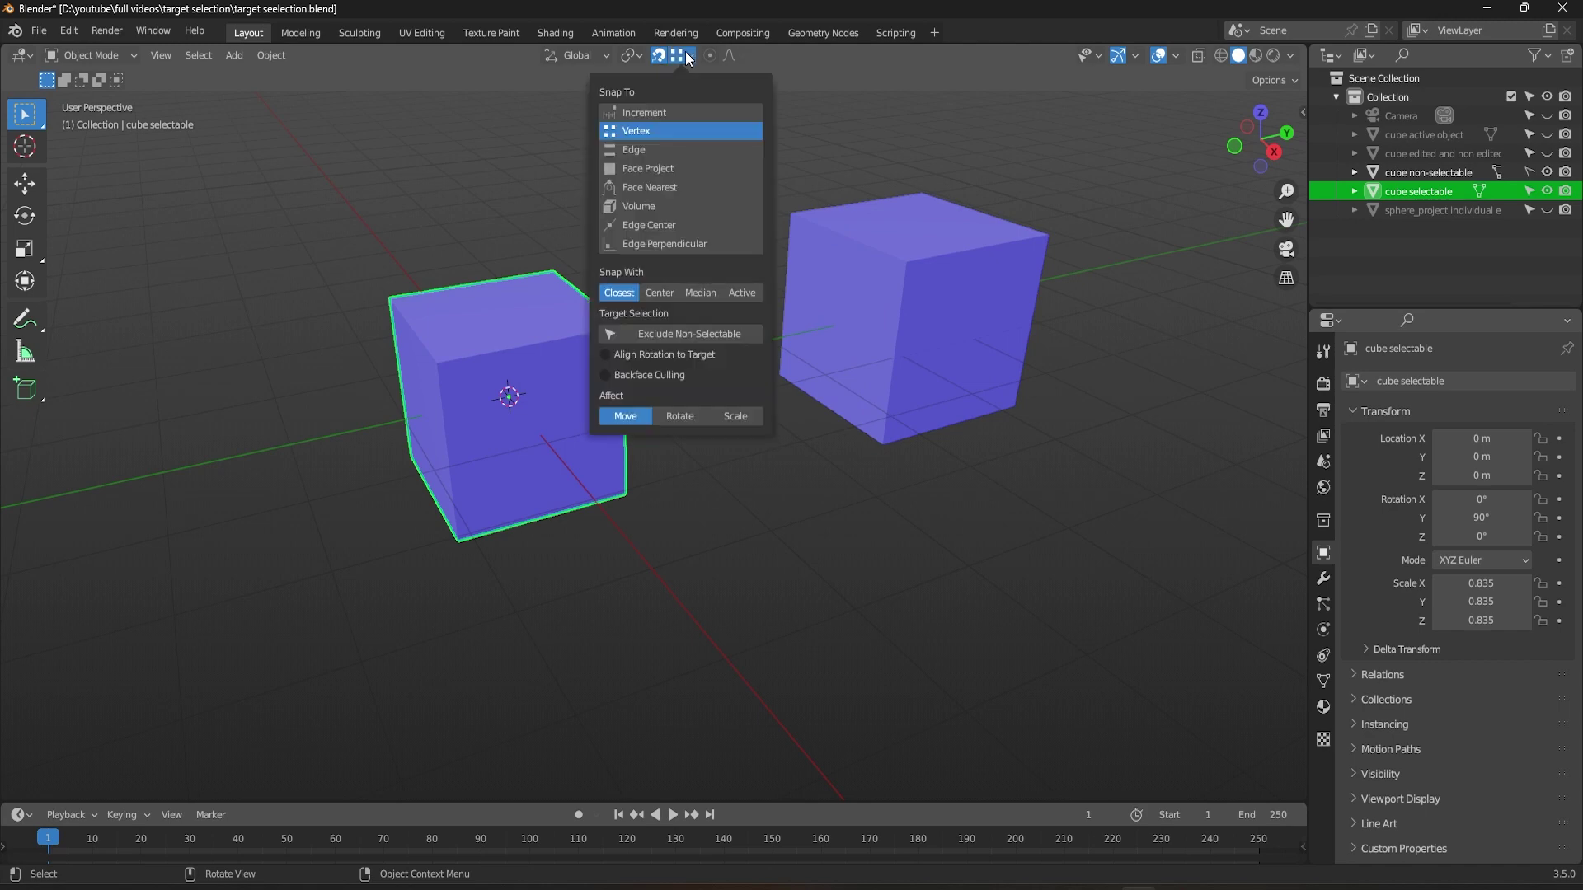
click(681, 335)
key(g)
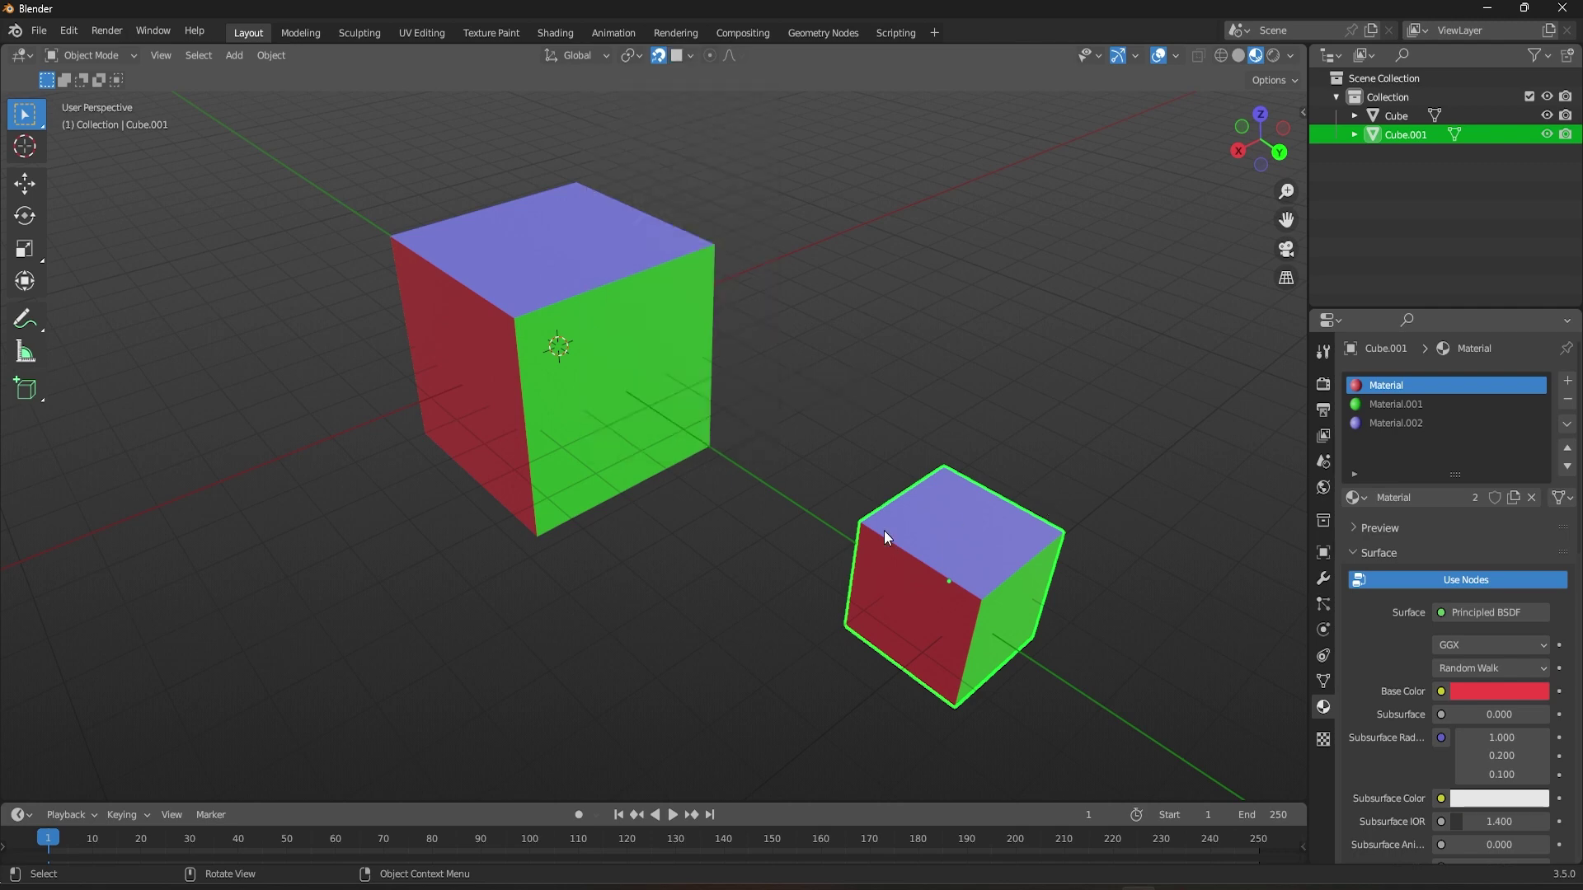
key(r)
Switch snapping to vertices and test moving the small cube.
click(908, 588)
click(688, 57)
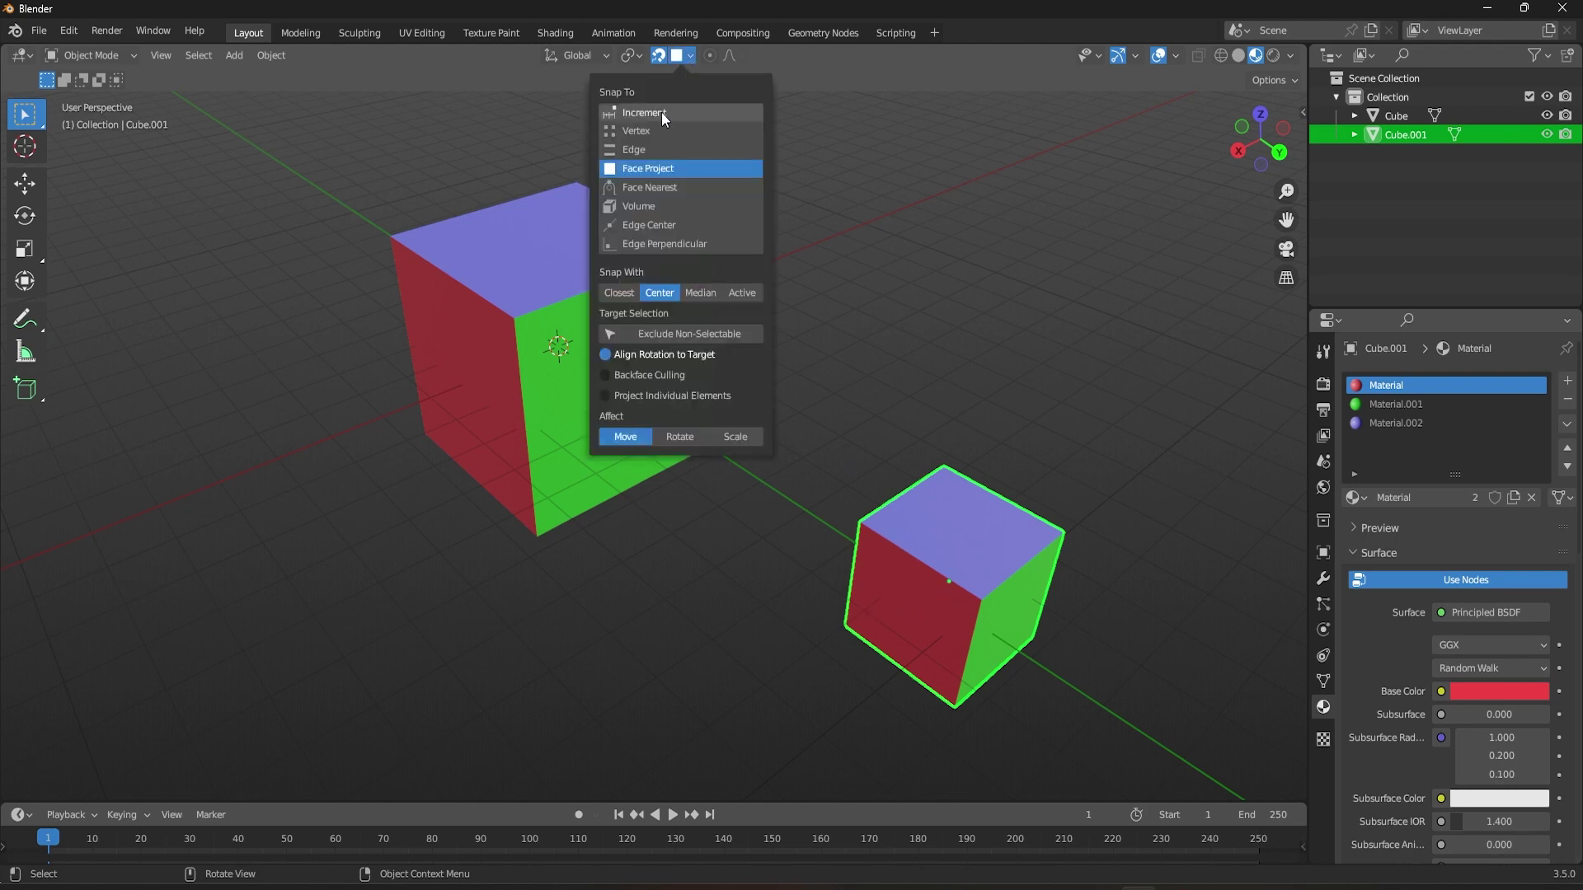
click(652, 133)
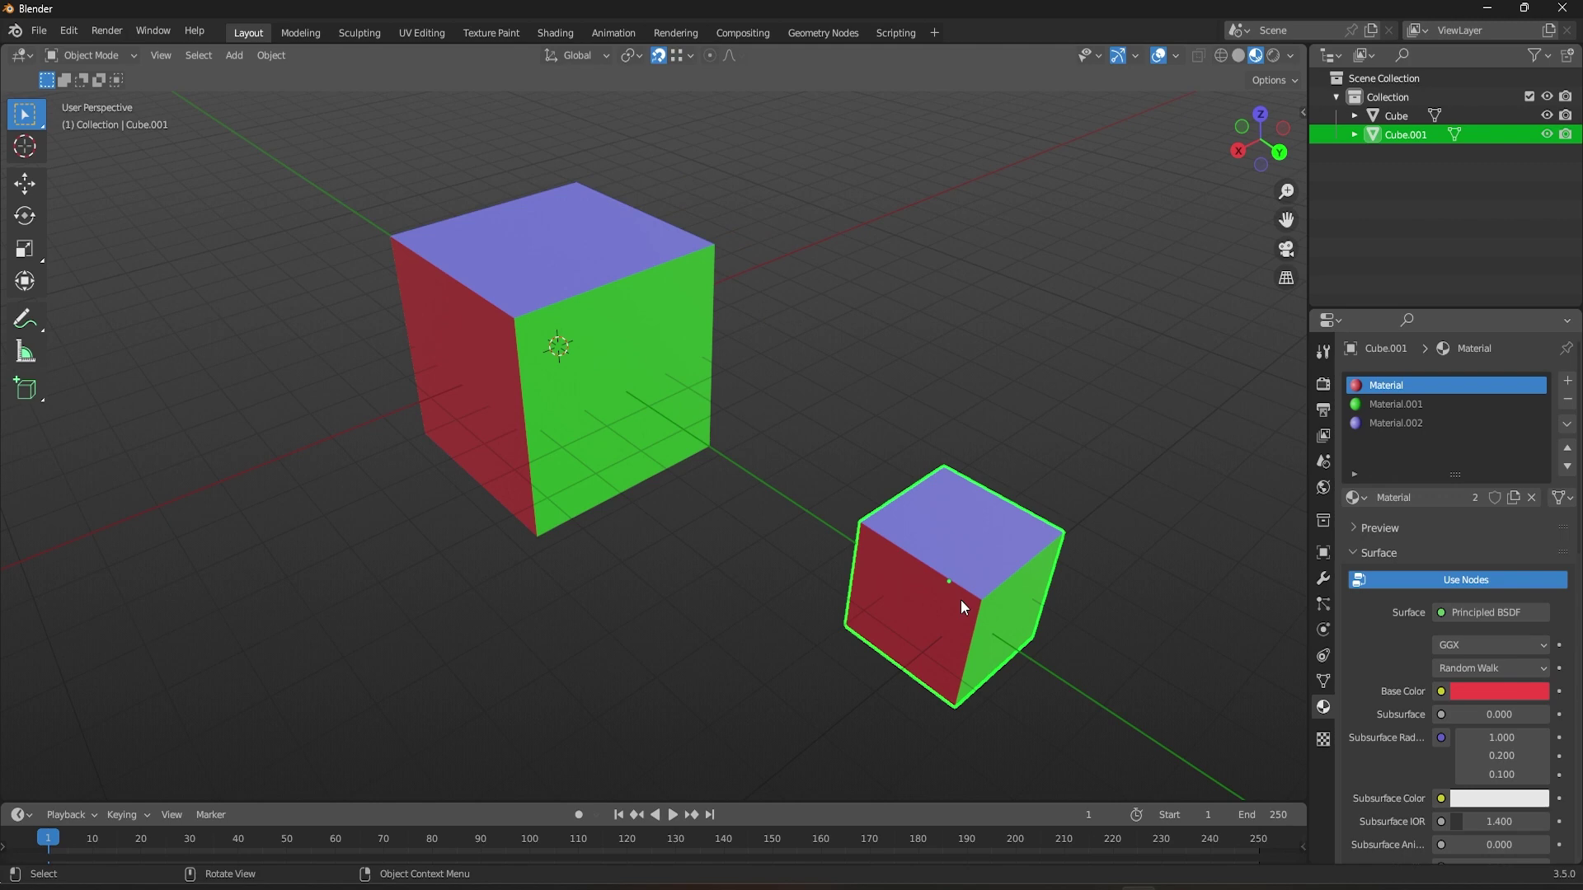
click(679, 59)
key(g)
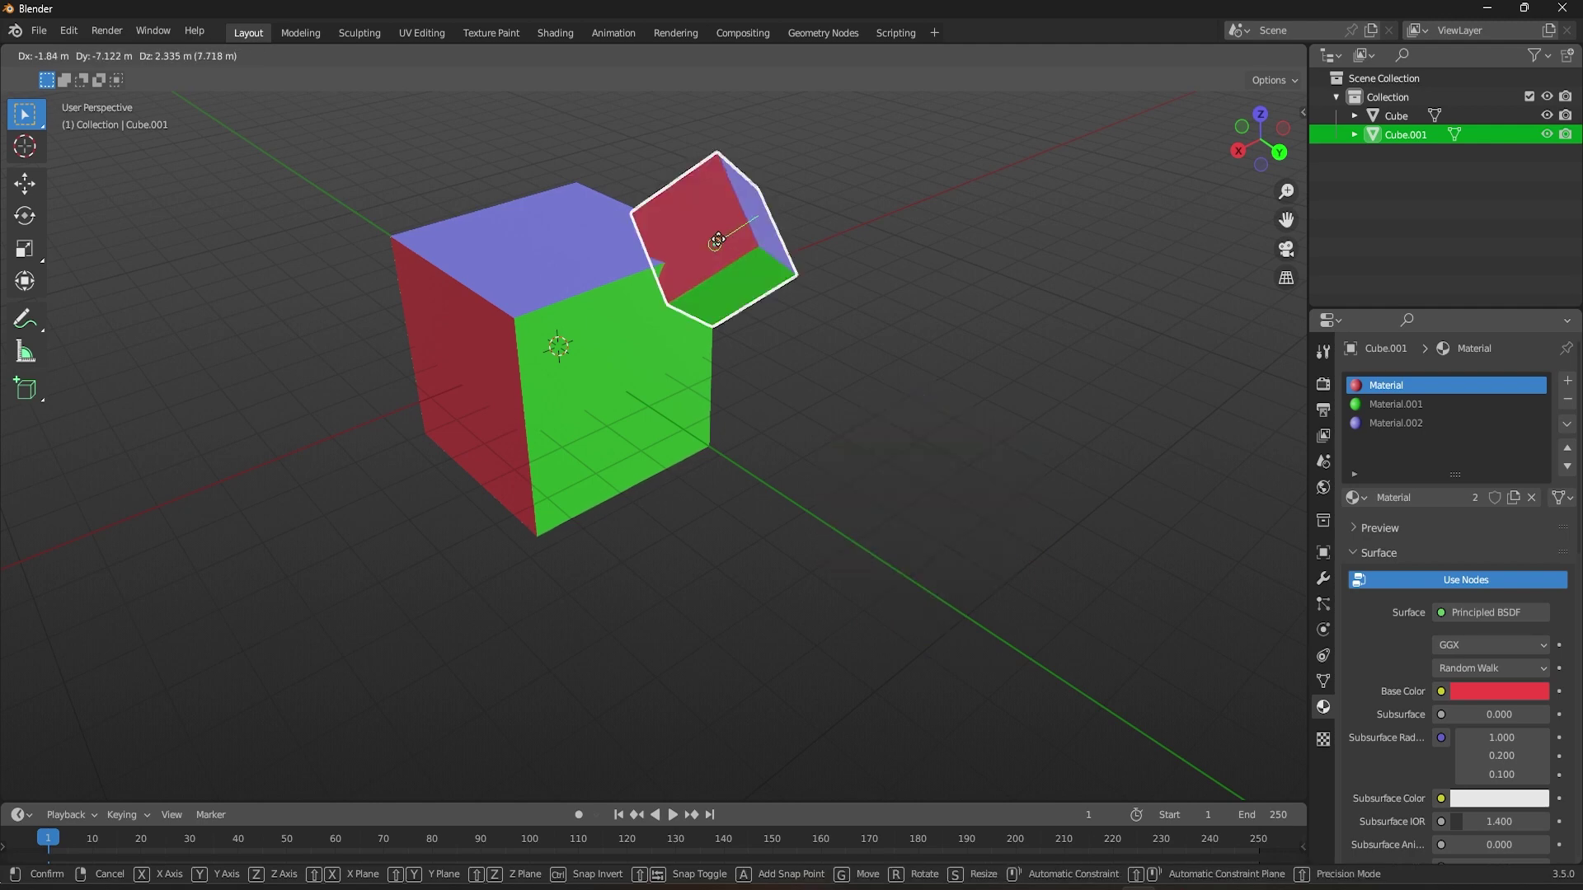
key(Escape)
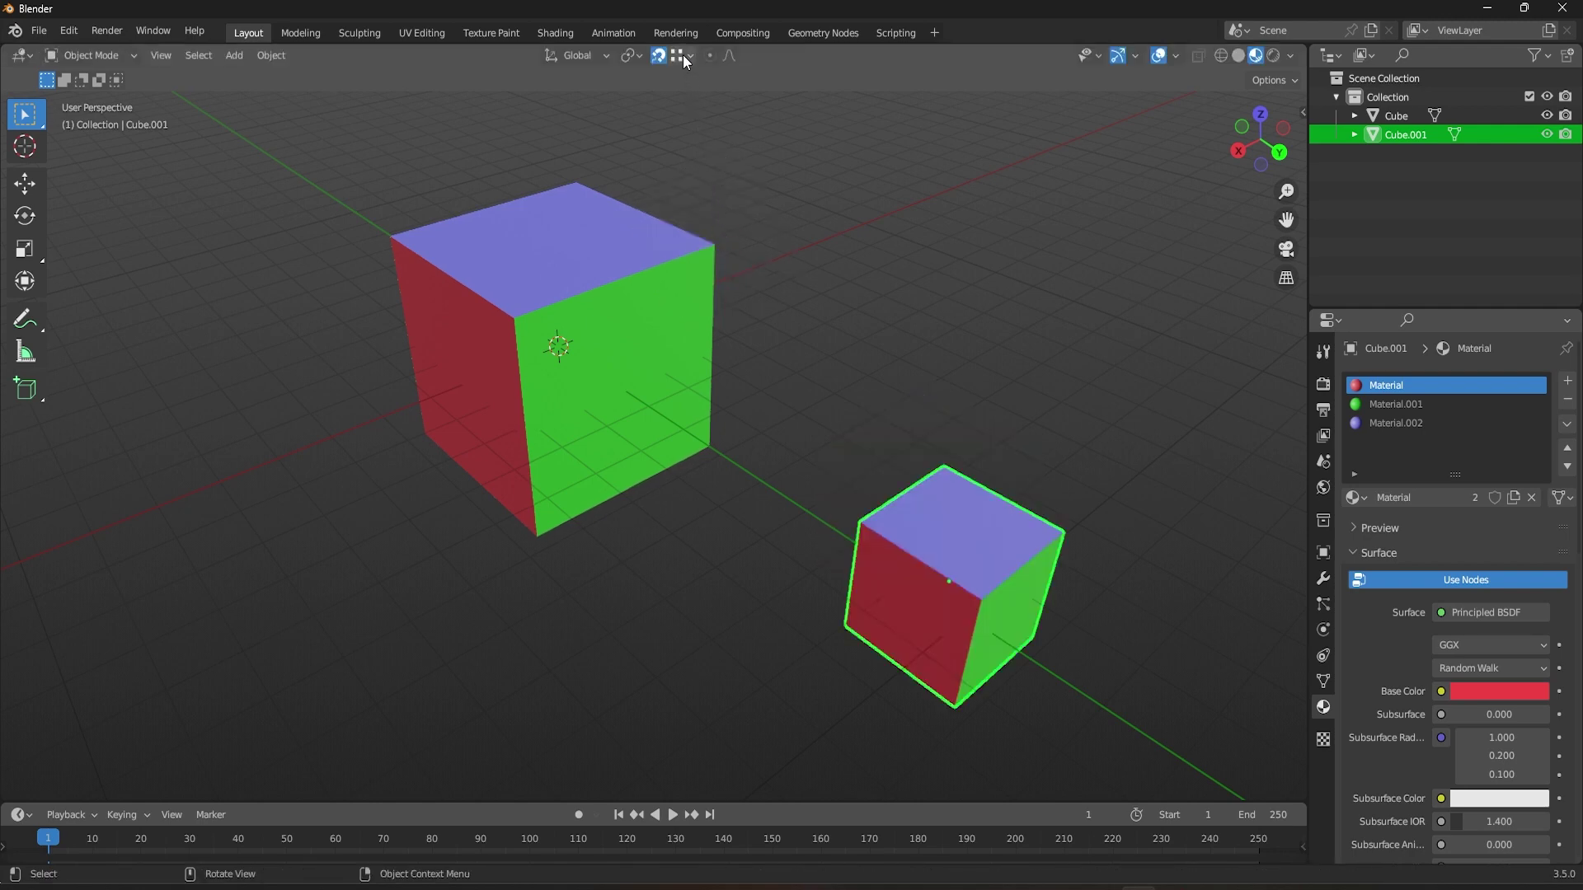
Test snapping the small cube onto the large cube's edges, then its faces.
click(684, 54)
click(663, 151)
key(g)
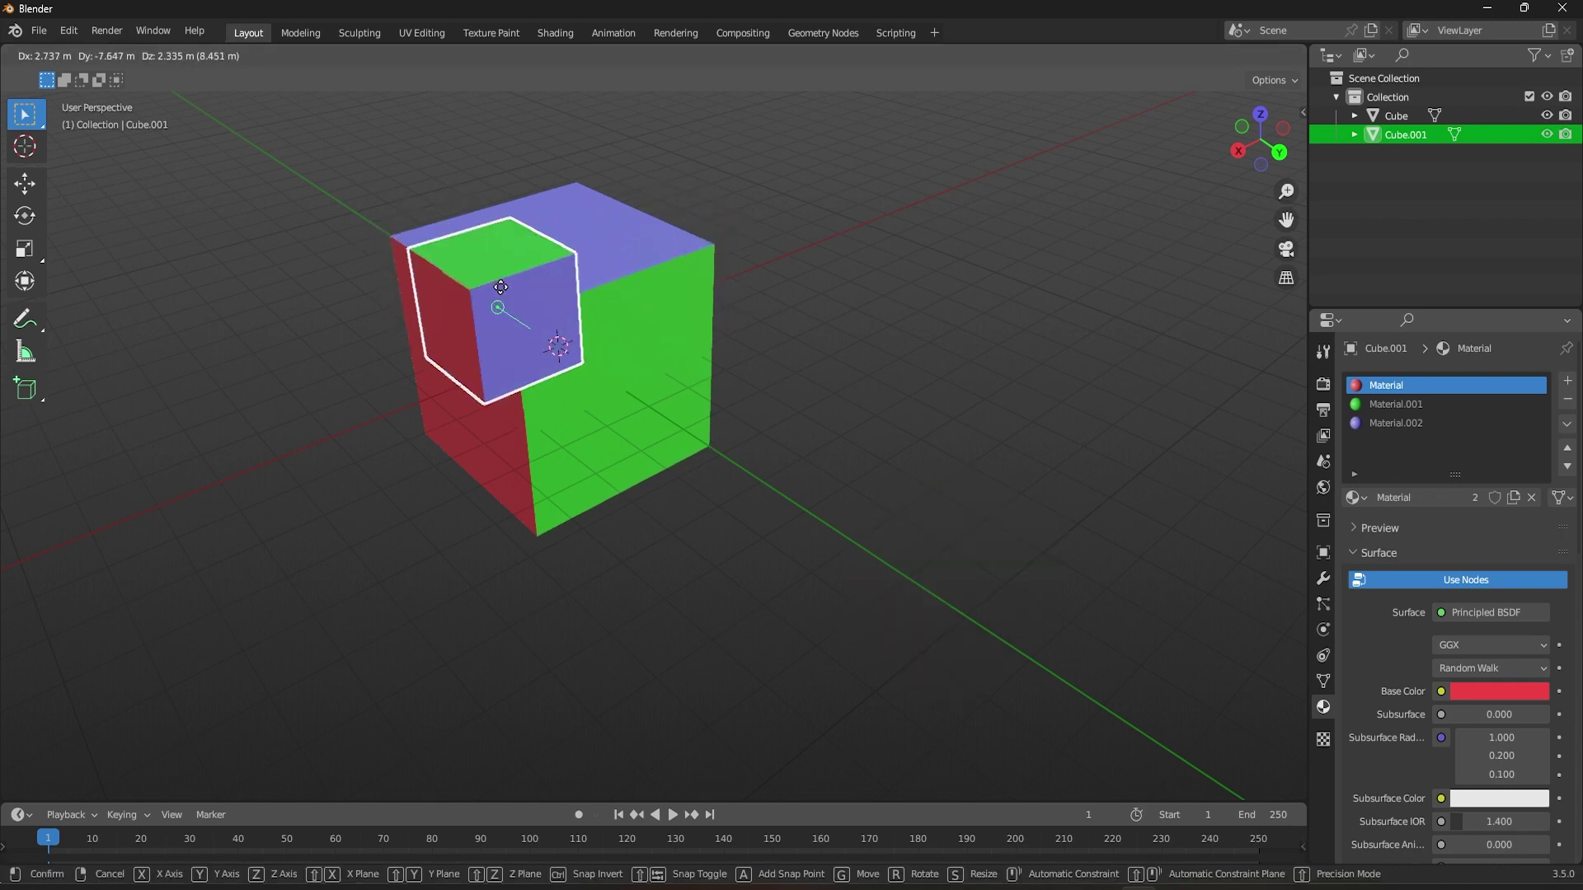
key(Escape)
click(678, 54)
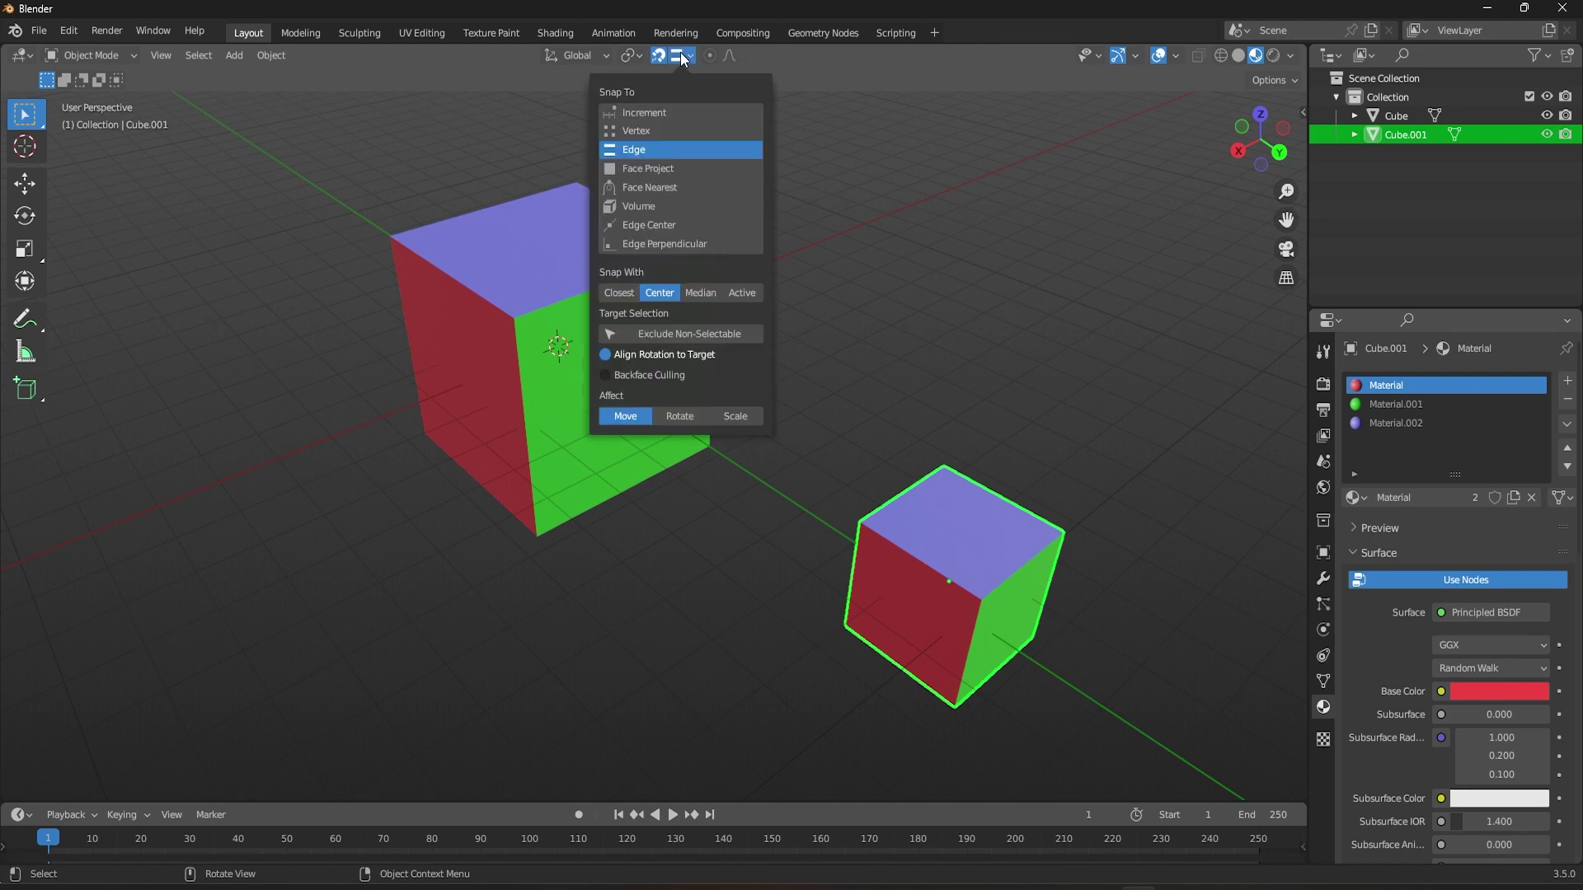
click(640, 165)
key(g)
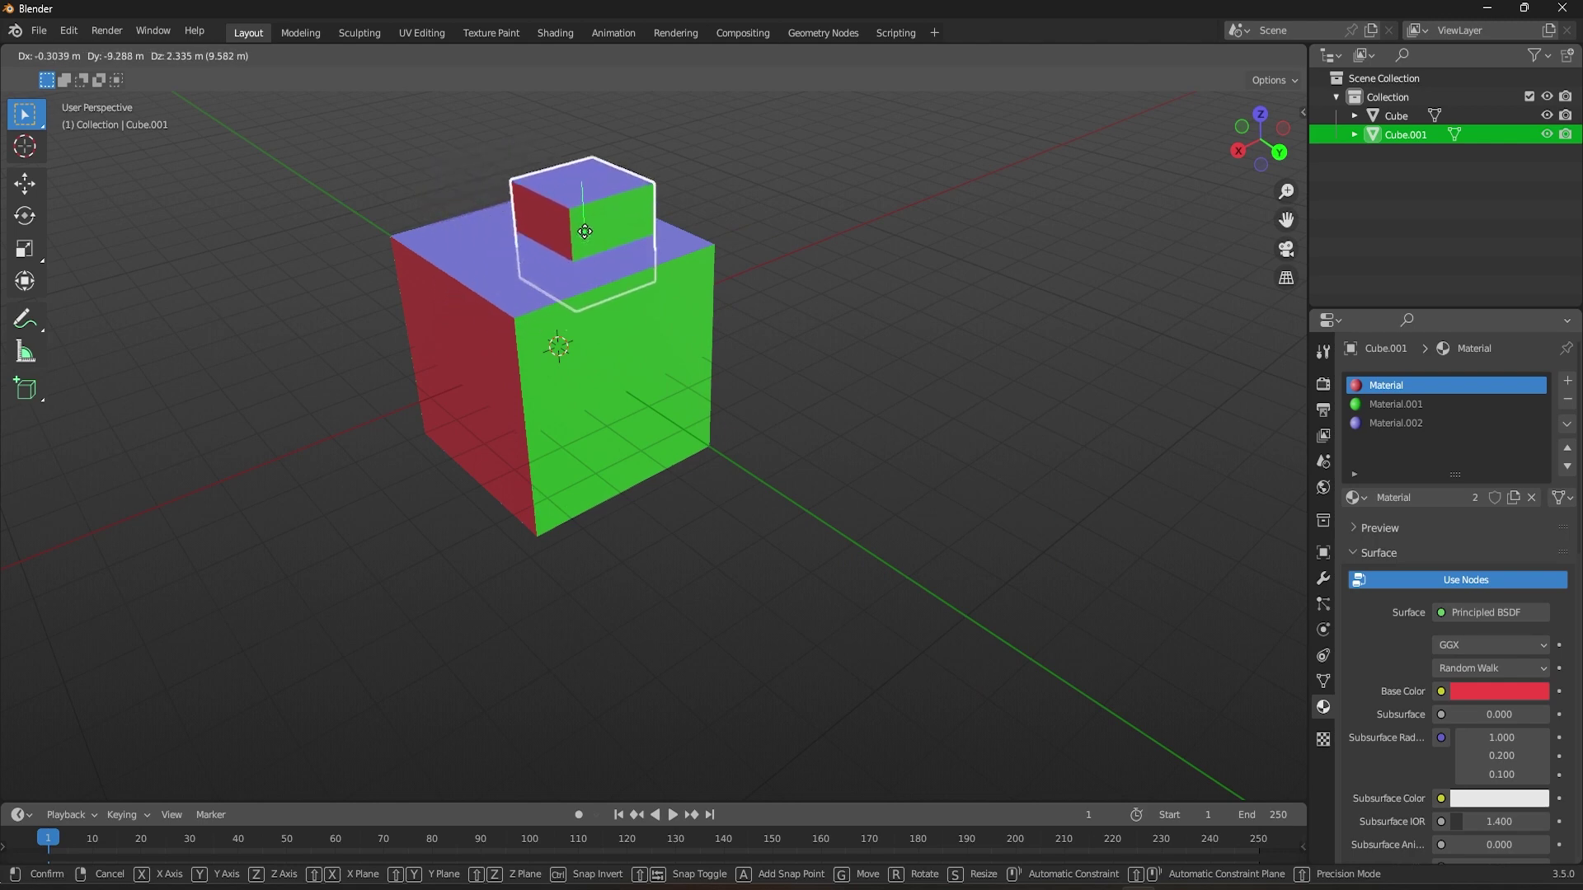
right_click(584, 232)
scroll(585, 231, up, 2)
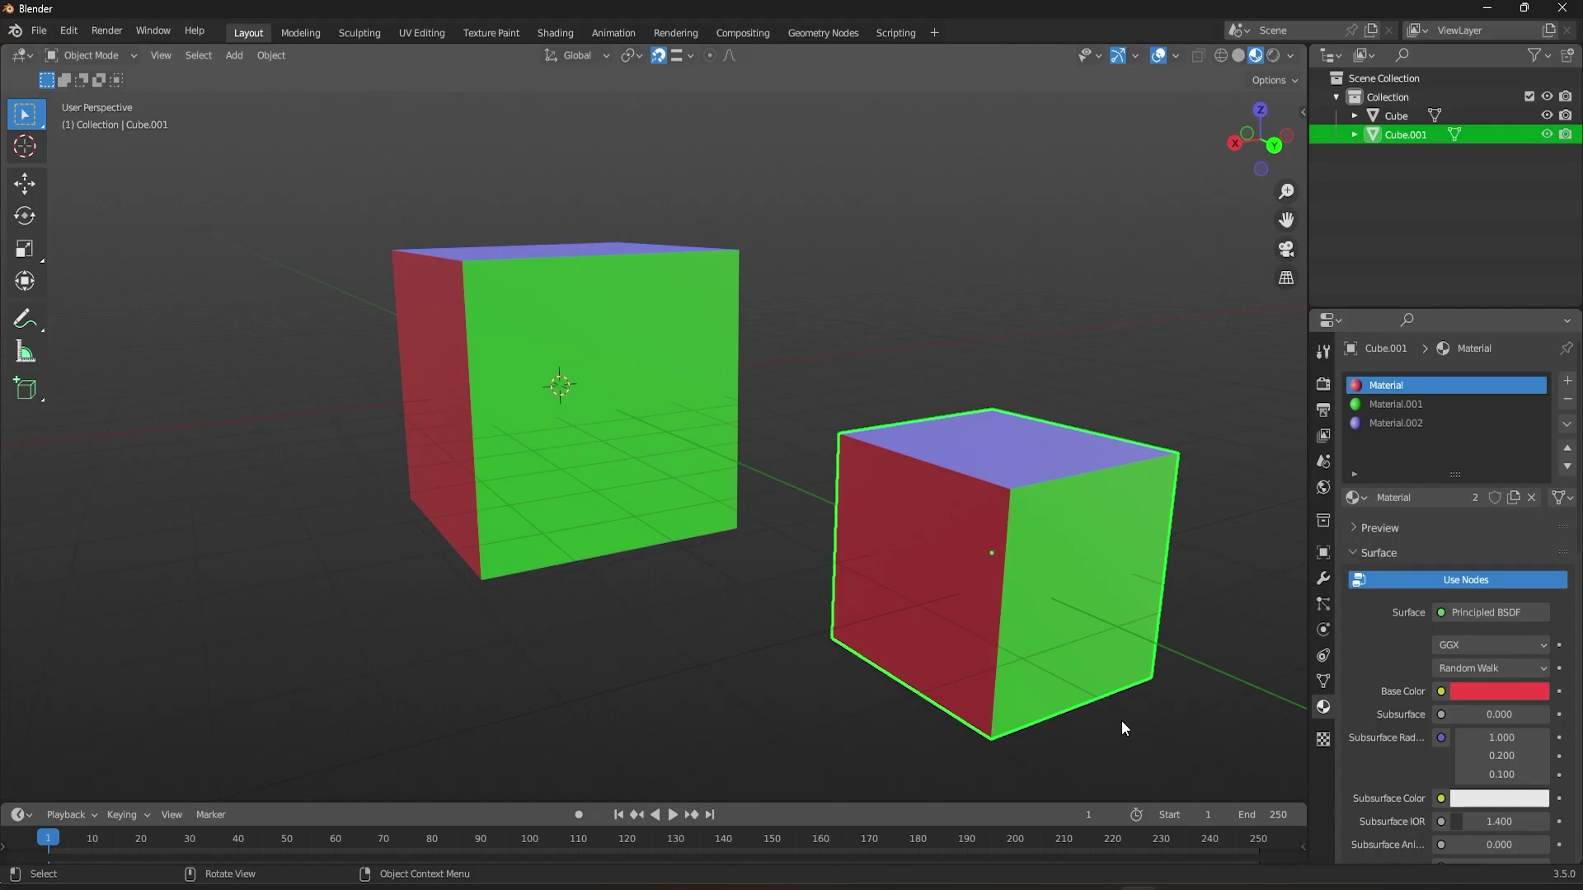
Test snapped moves of Cube.001 in wireframe view under different snap options.
click(682, 51)
key(g)
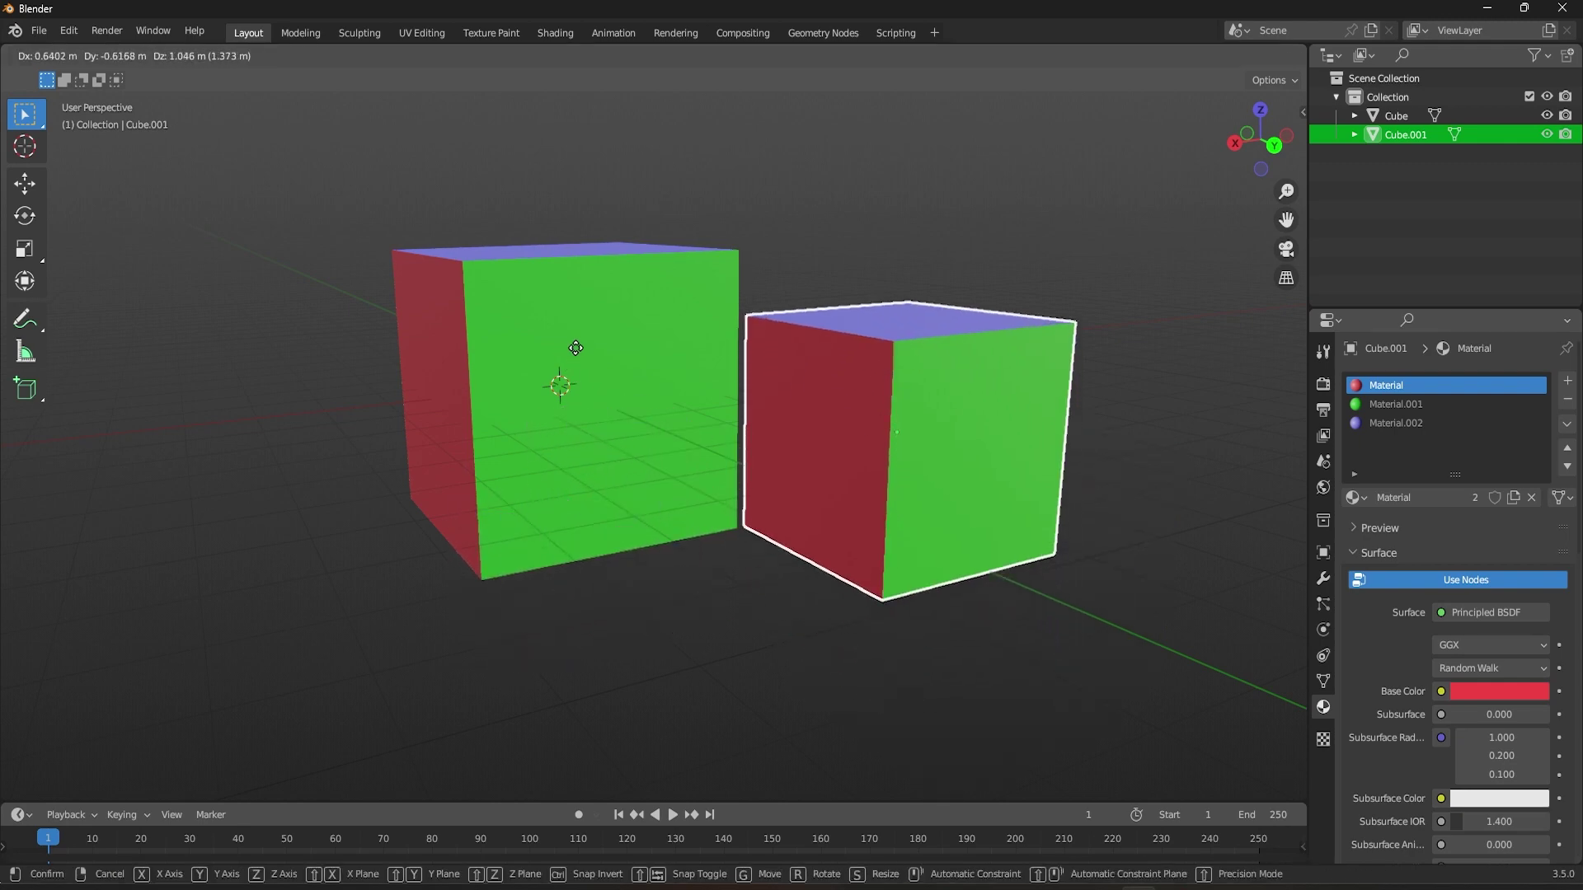
key(Escape)
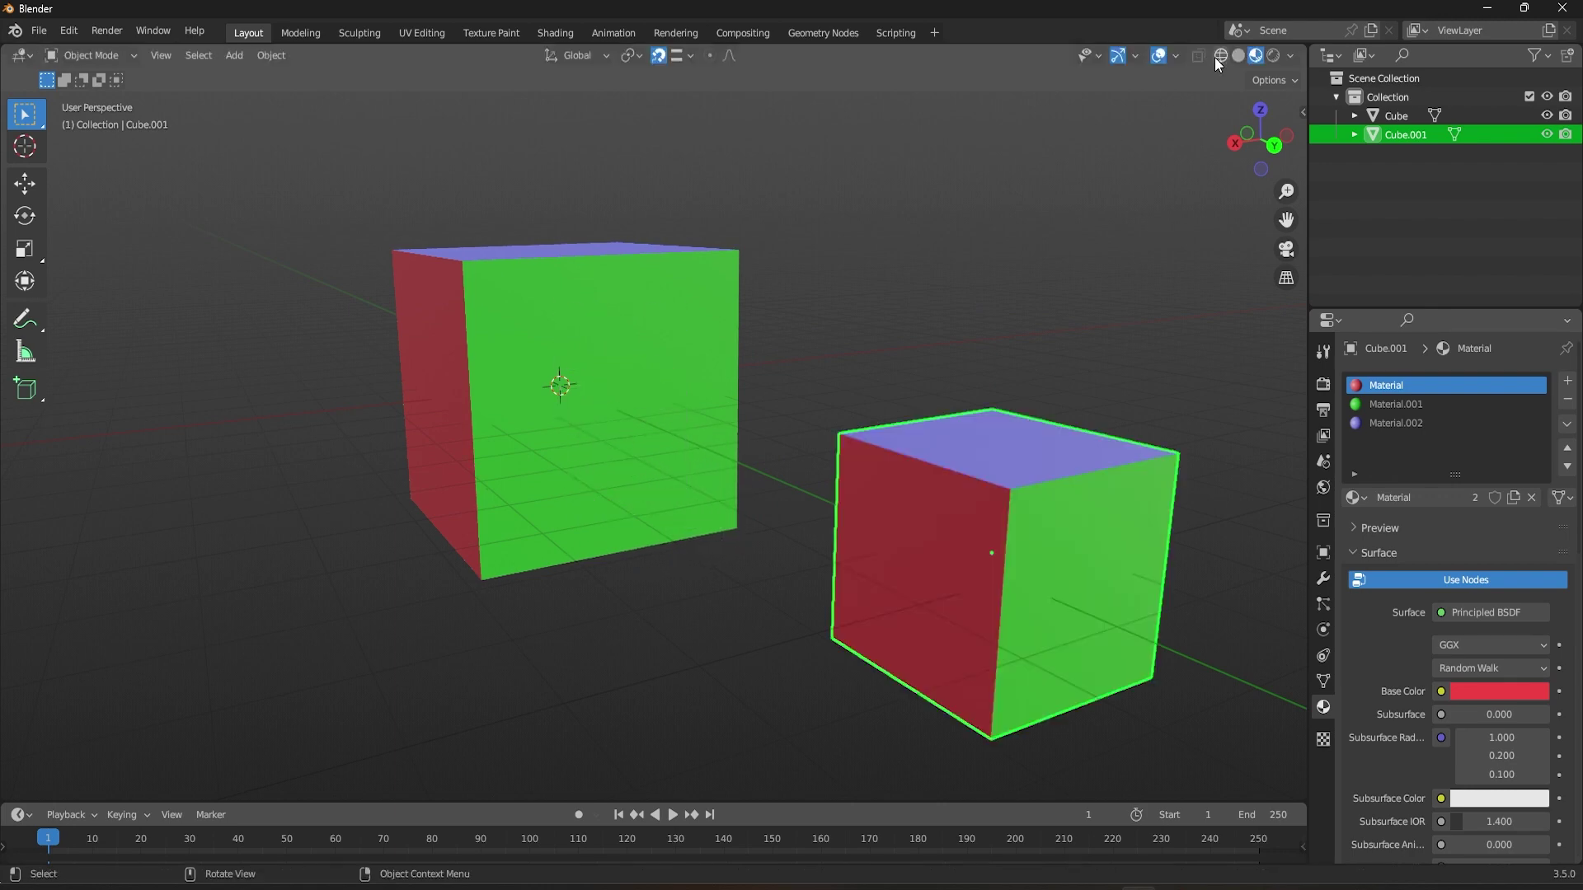
click(1216, 56)
key(g)
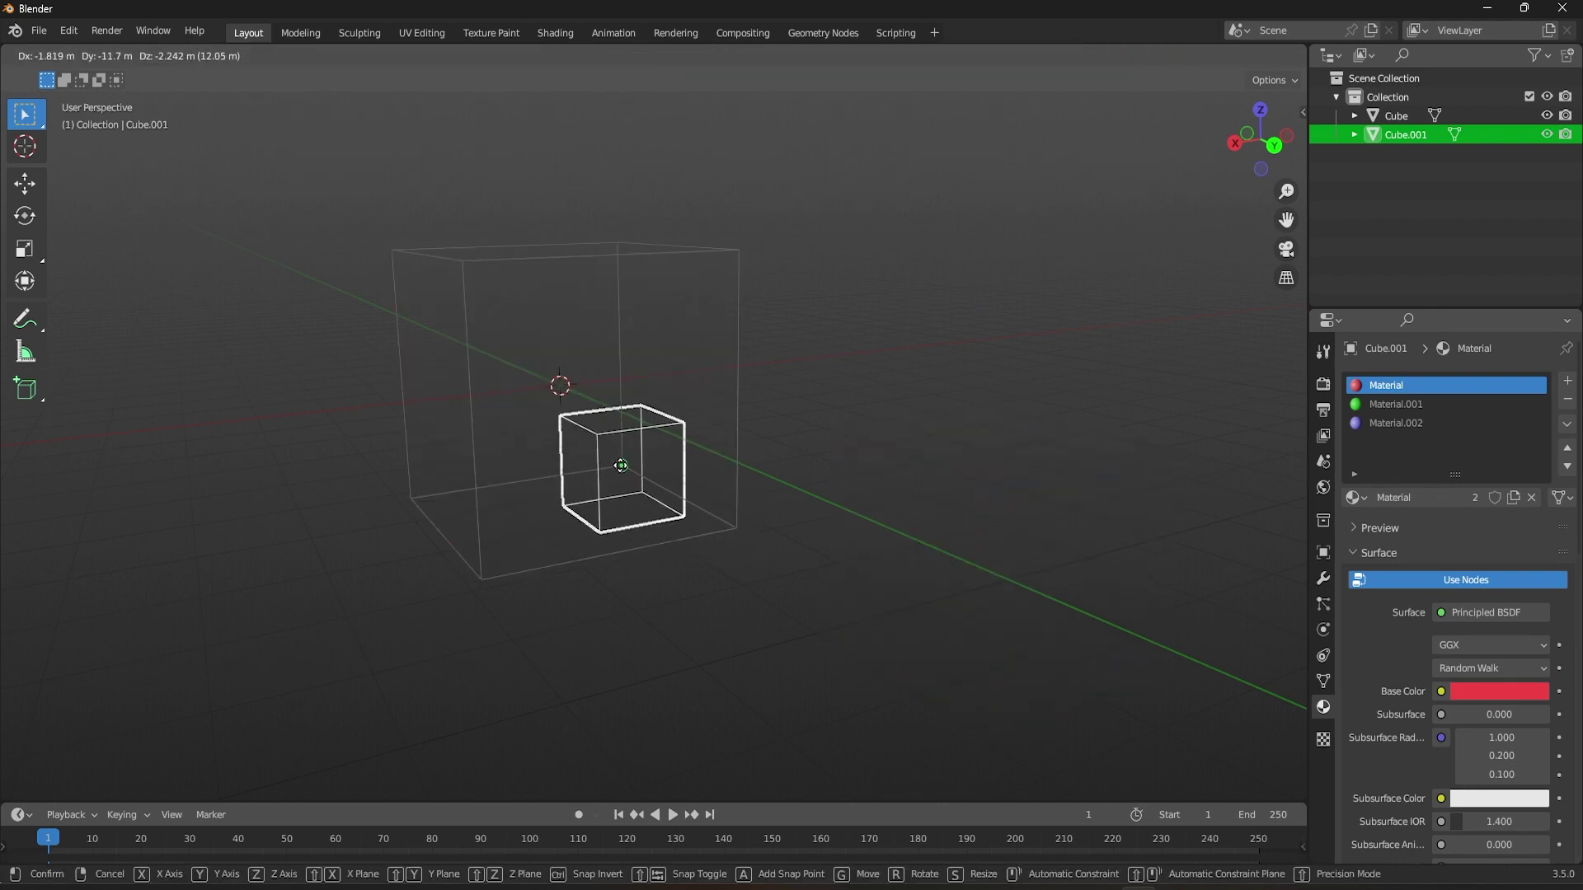
key(Escape)
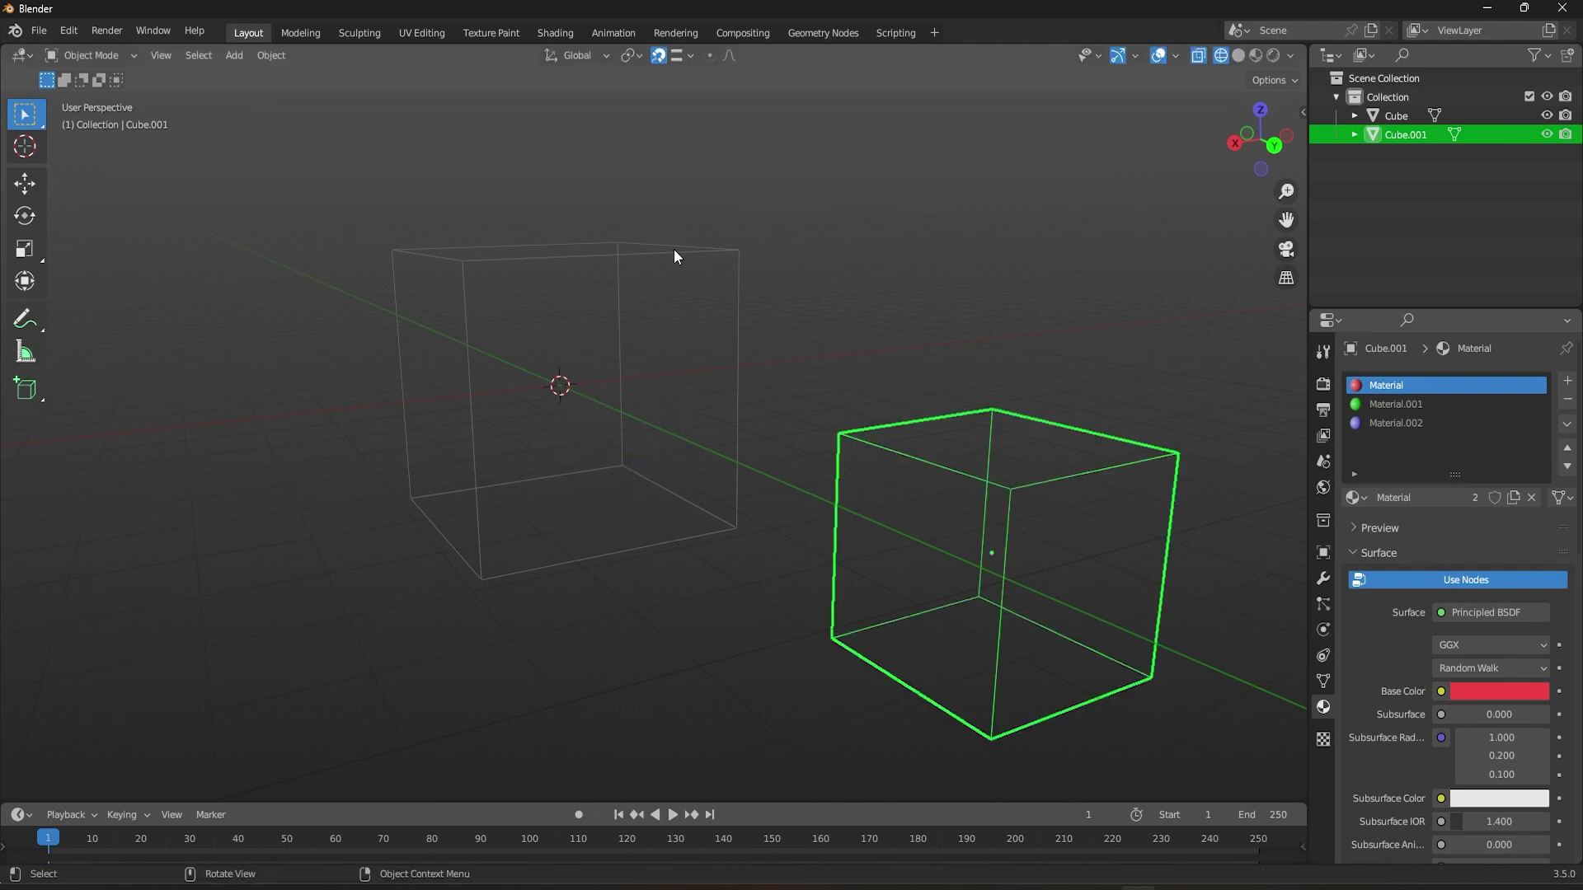
click(688, 56)
key(g)
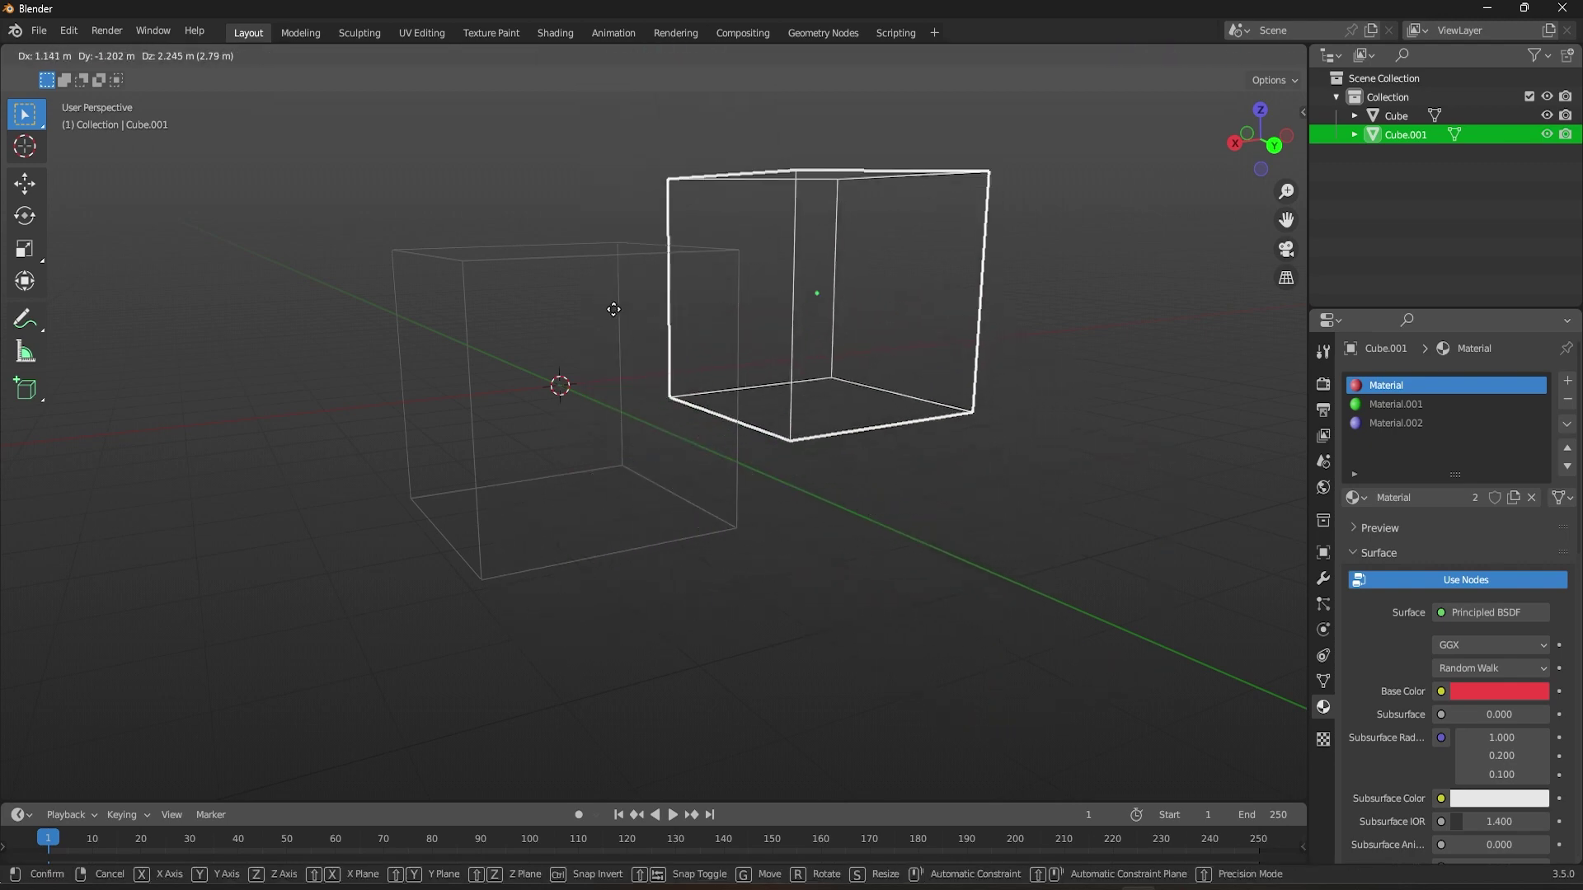
key(Escape)
Move Cube.001 to a new spot and put the larger Cube into Edit Mode.
mouse_move(831, 417)
middle_down()
mouse_move(504, 437)
mouse_move(485, 416)
mouse_move(498, 427)
middle_up()
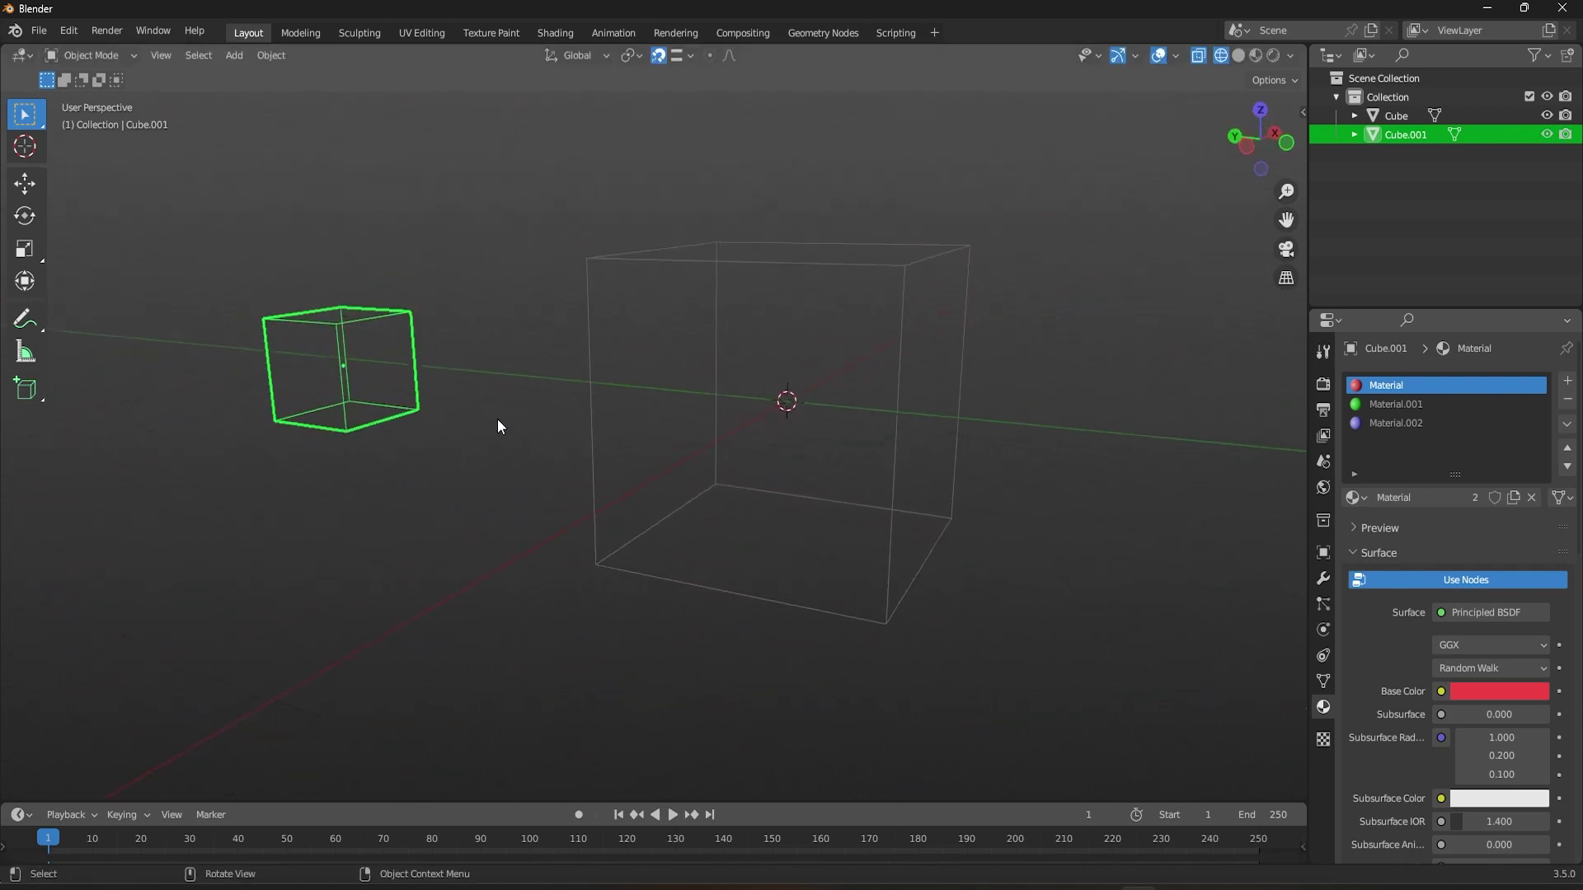
key(g)
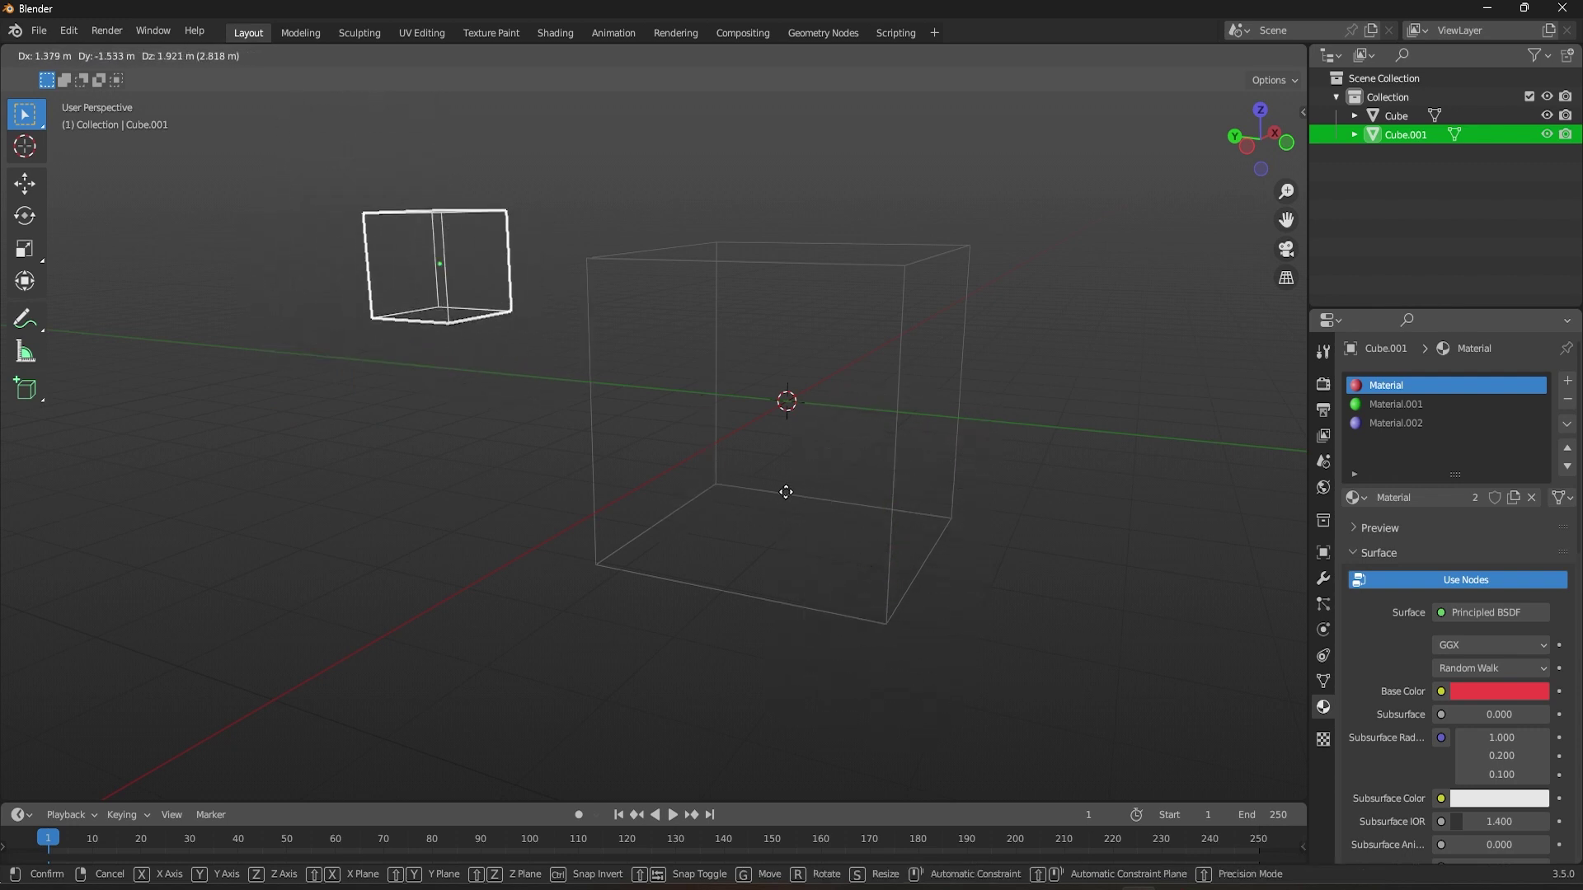
click(697, 599)
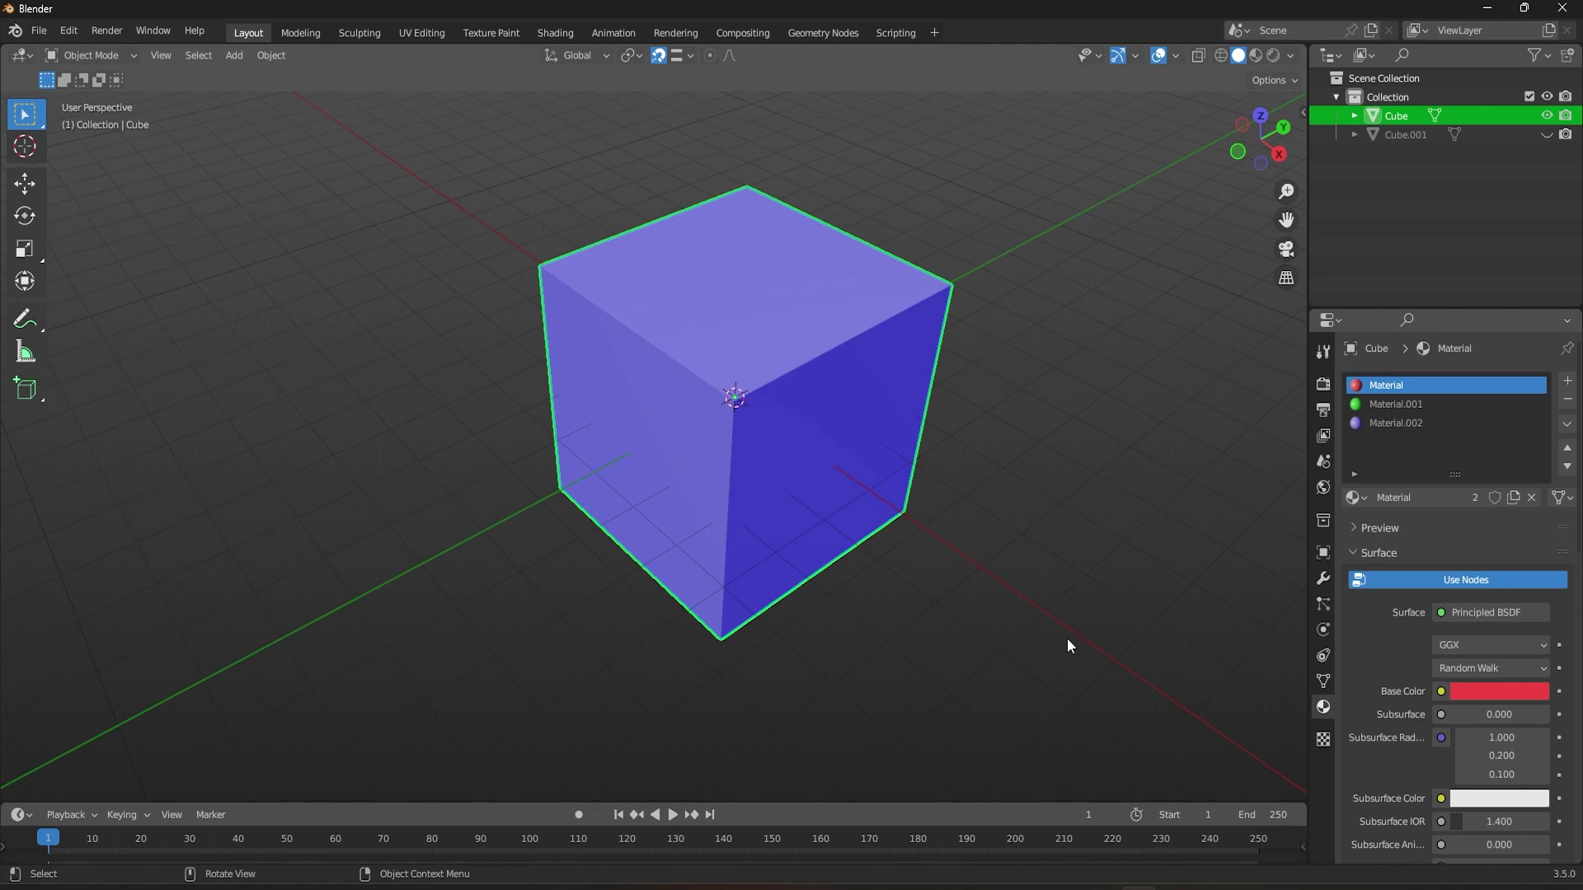
click(1292, 57)
key(Tab)
Select the left, right and top faces and recalculate normals with Inside ticked.
click(670, 463)
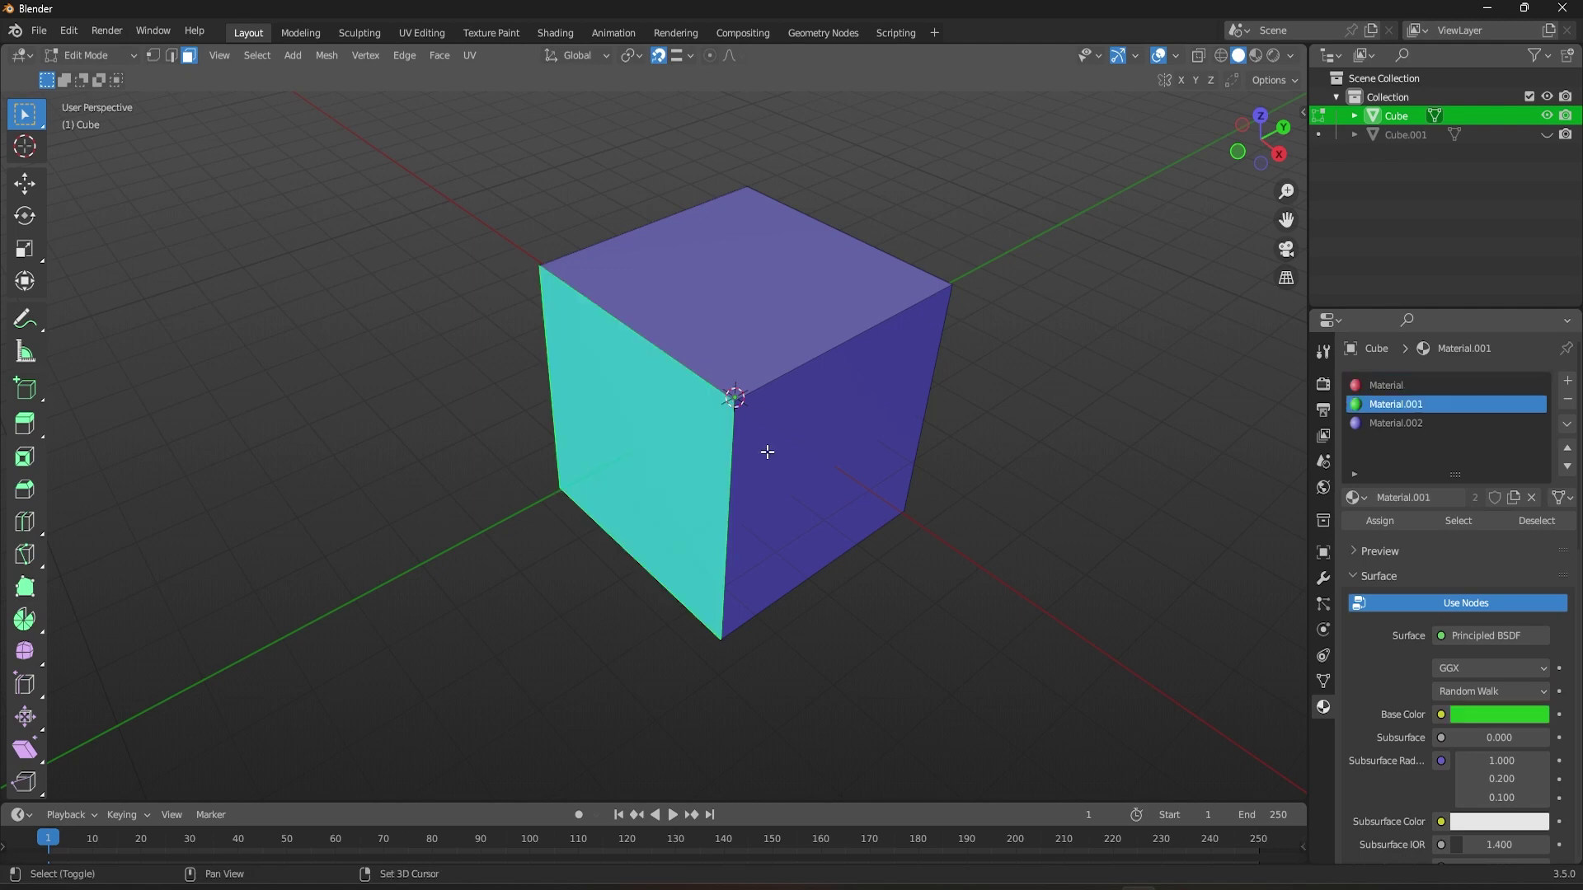
click(767, 451)
click(747, 347)
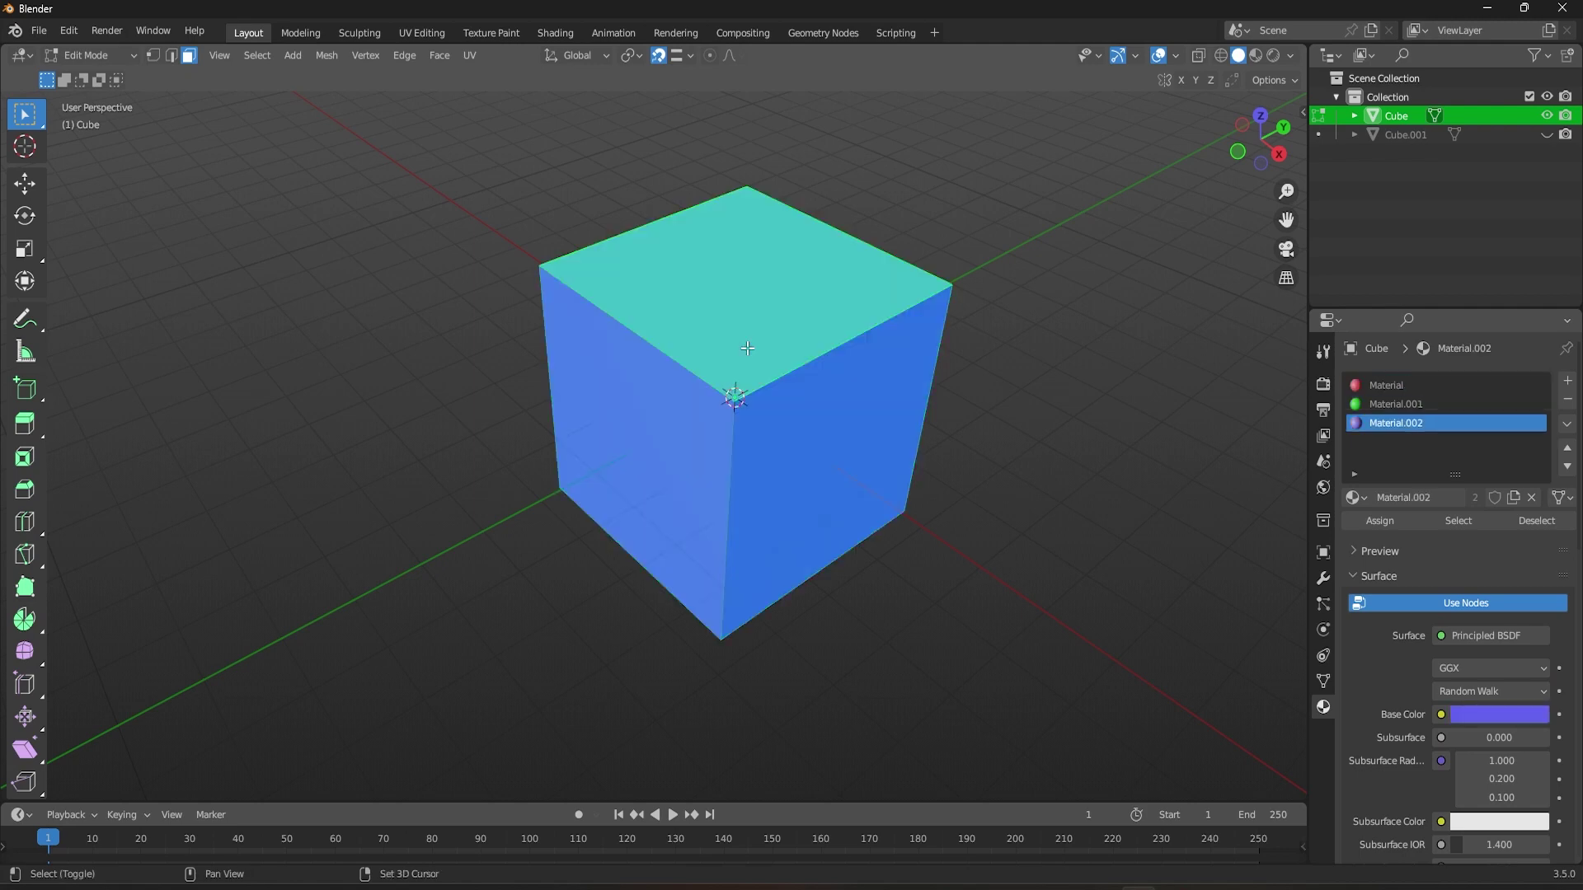
key(shift+n)
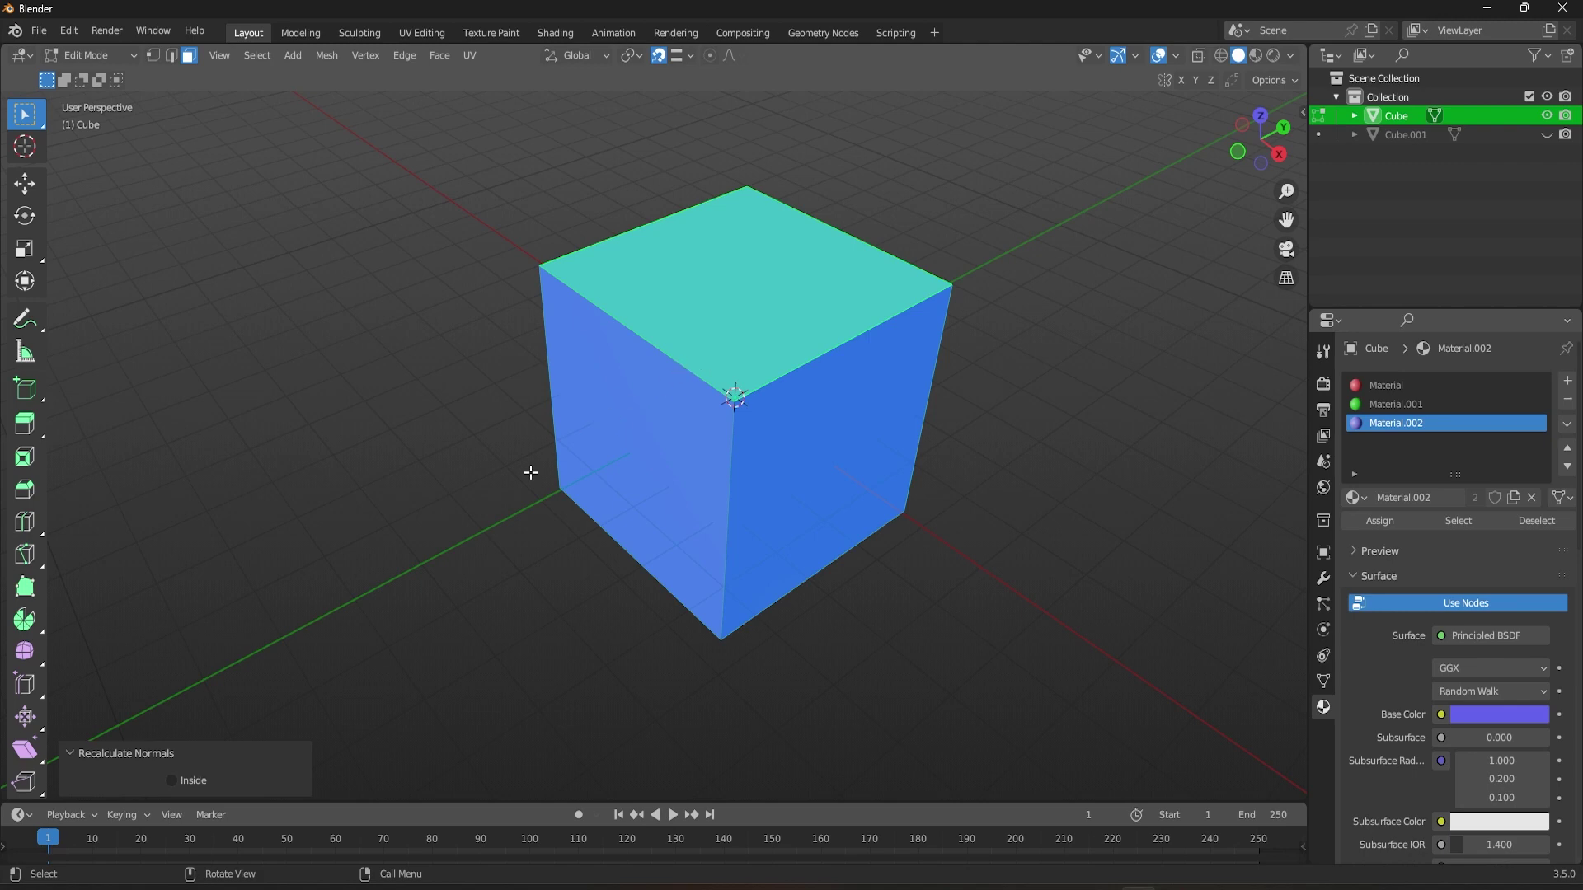
click(171, 782)
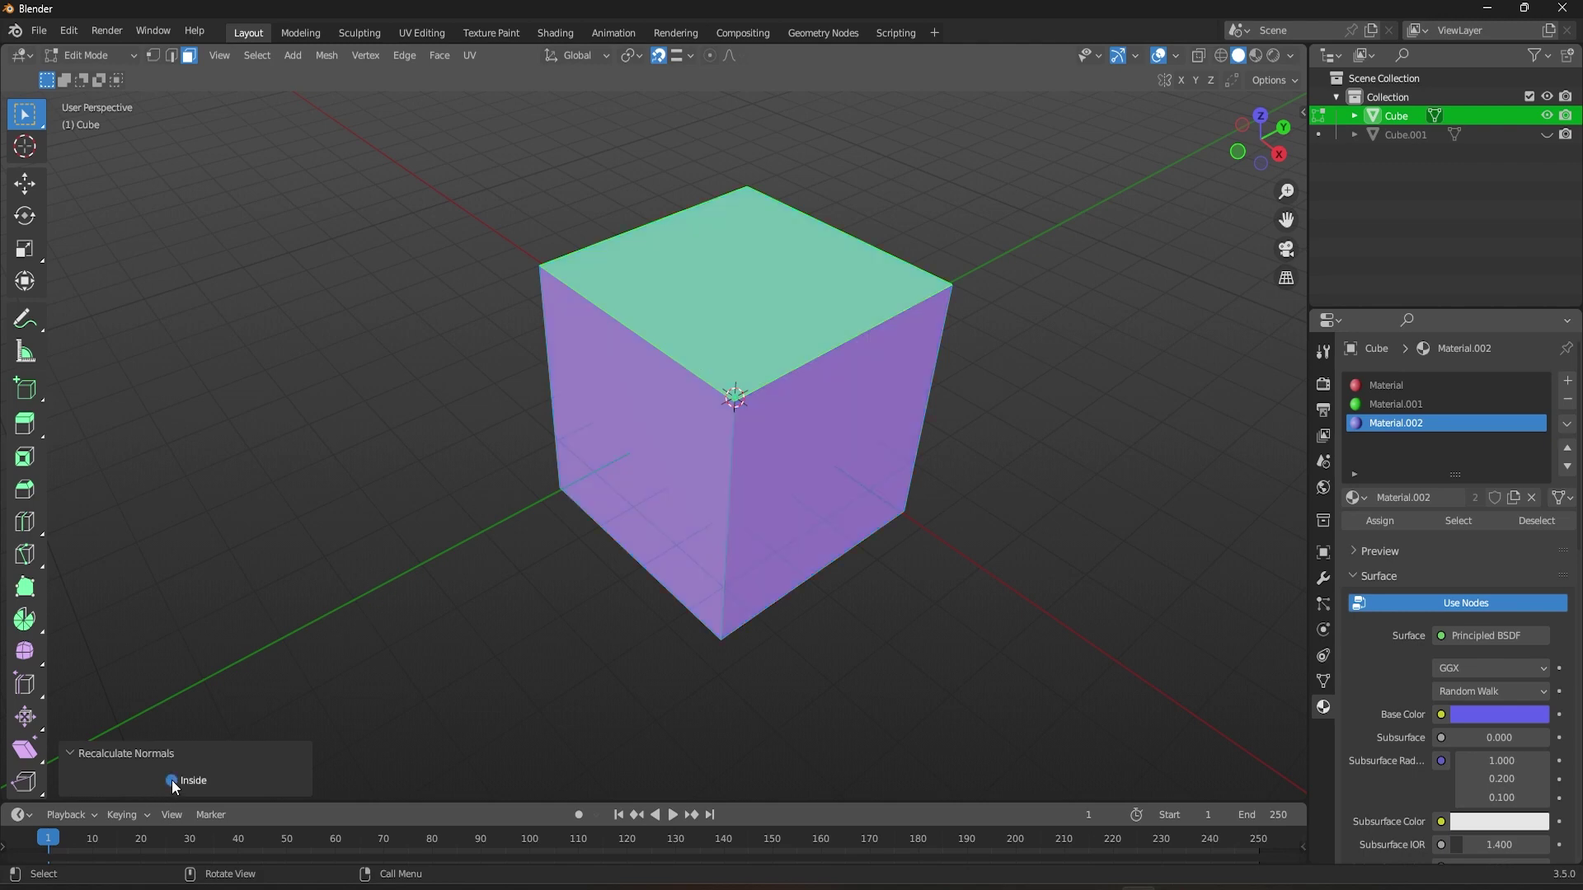
key(Tab)
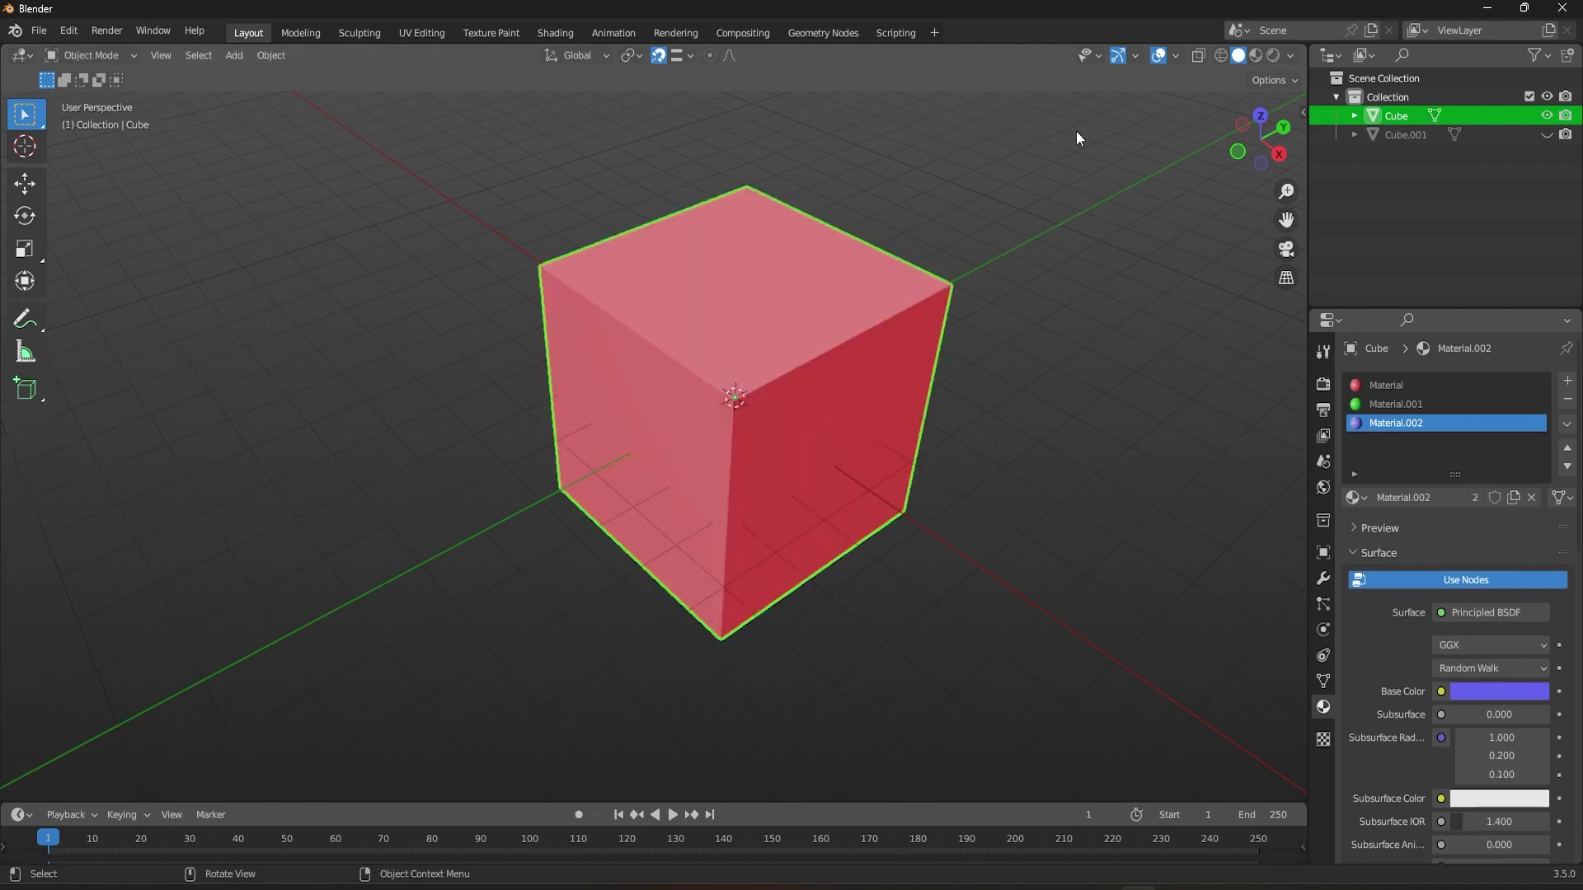
Check the Face Orientation overlay, test a Z rotation, and enable Backface Culling.
click(1175, 56)
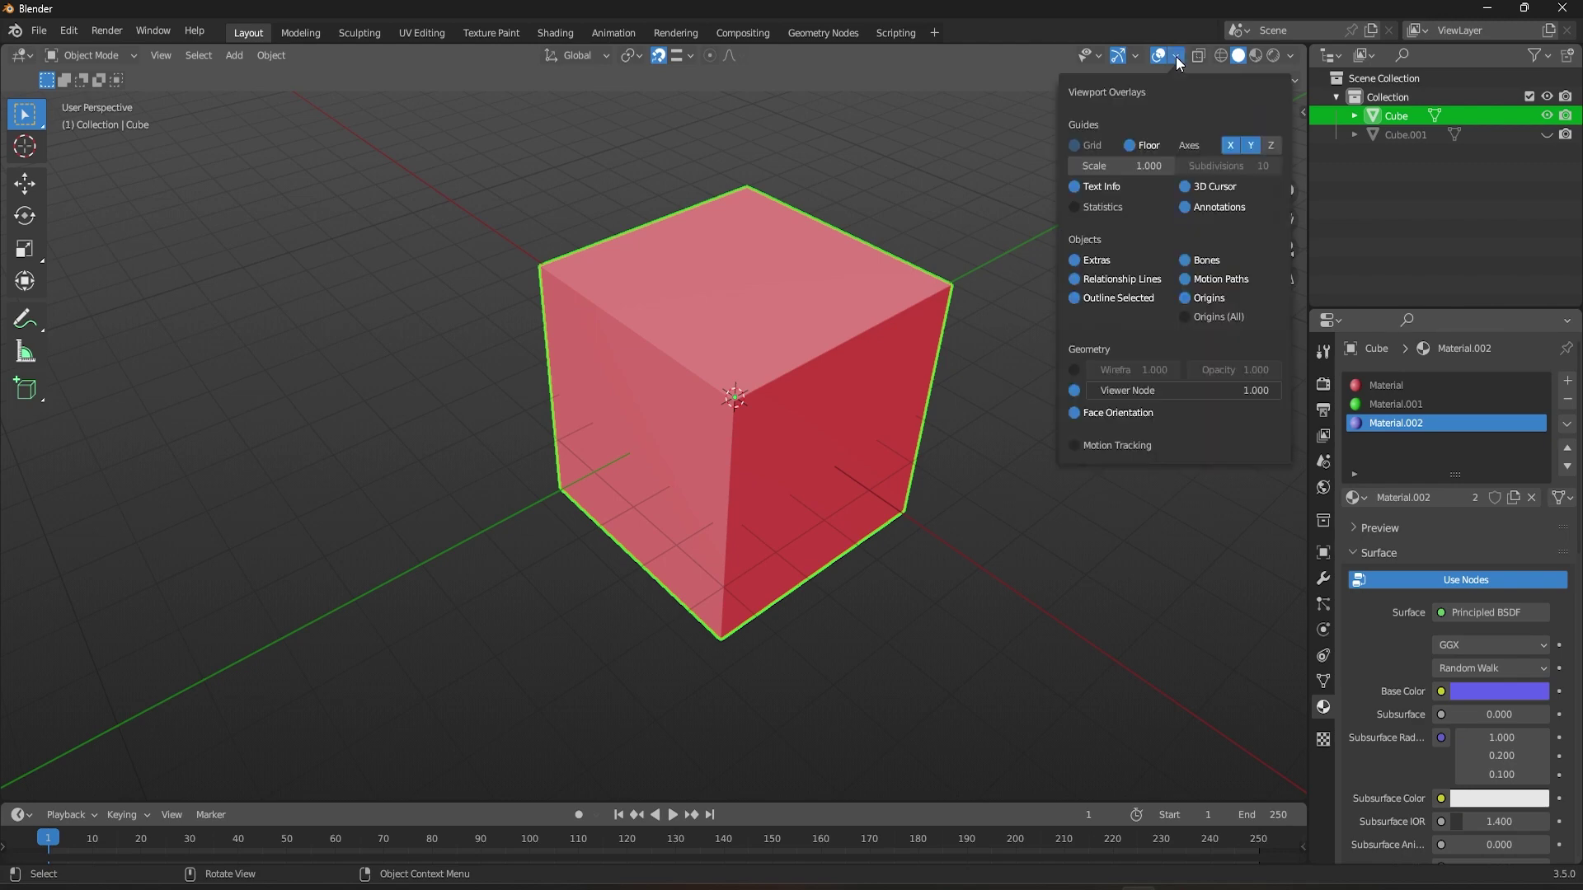
click(1121, 410)
key(r)
key(z)
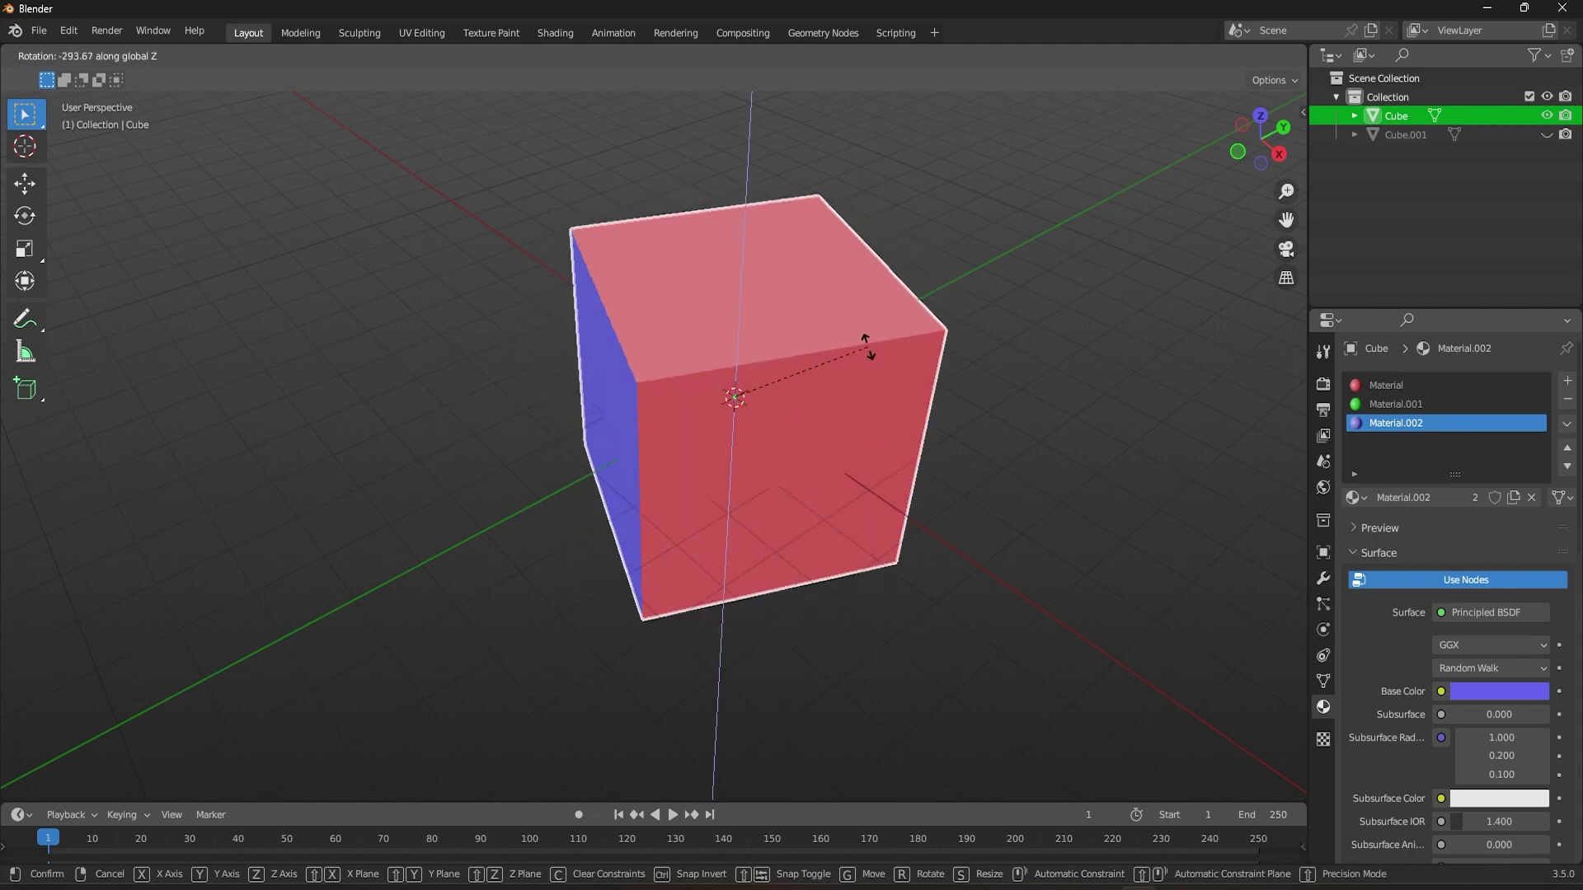
key(Escape)
click(1290, 56)
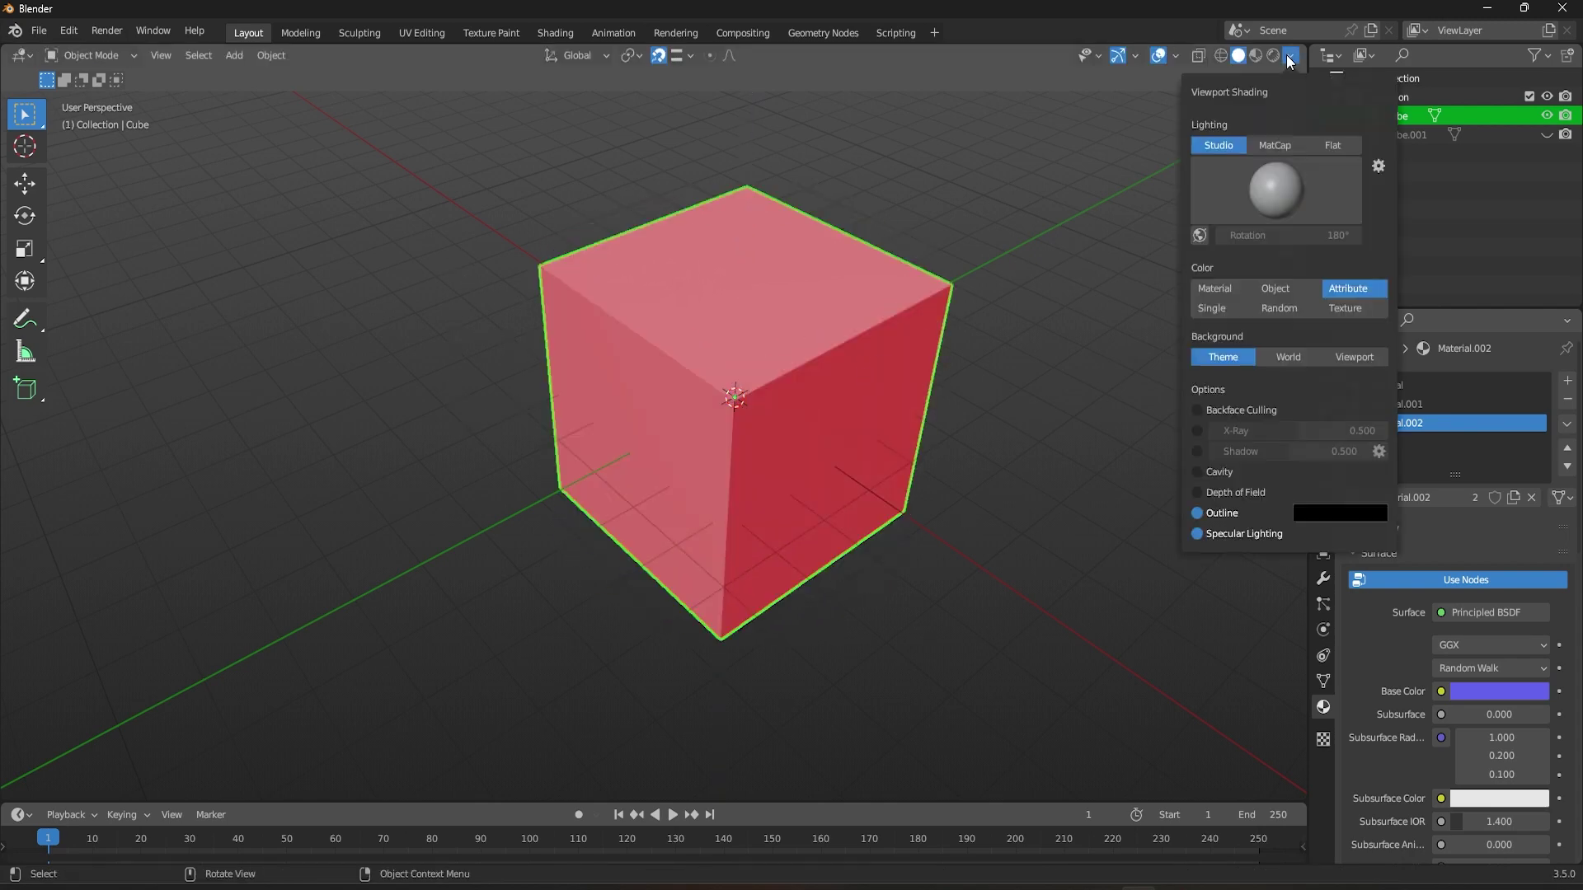
click(1229, 414)
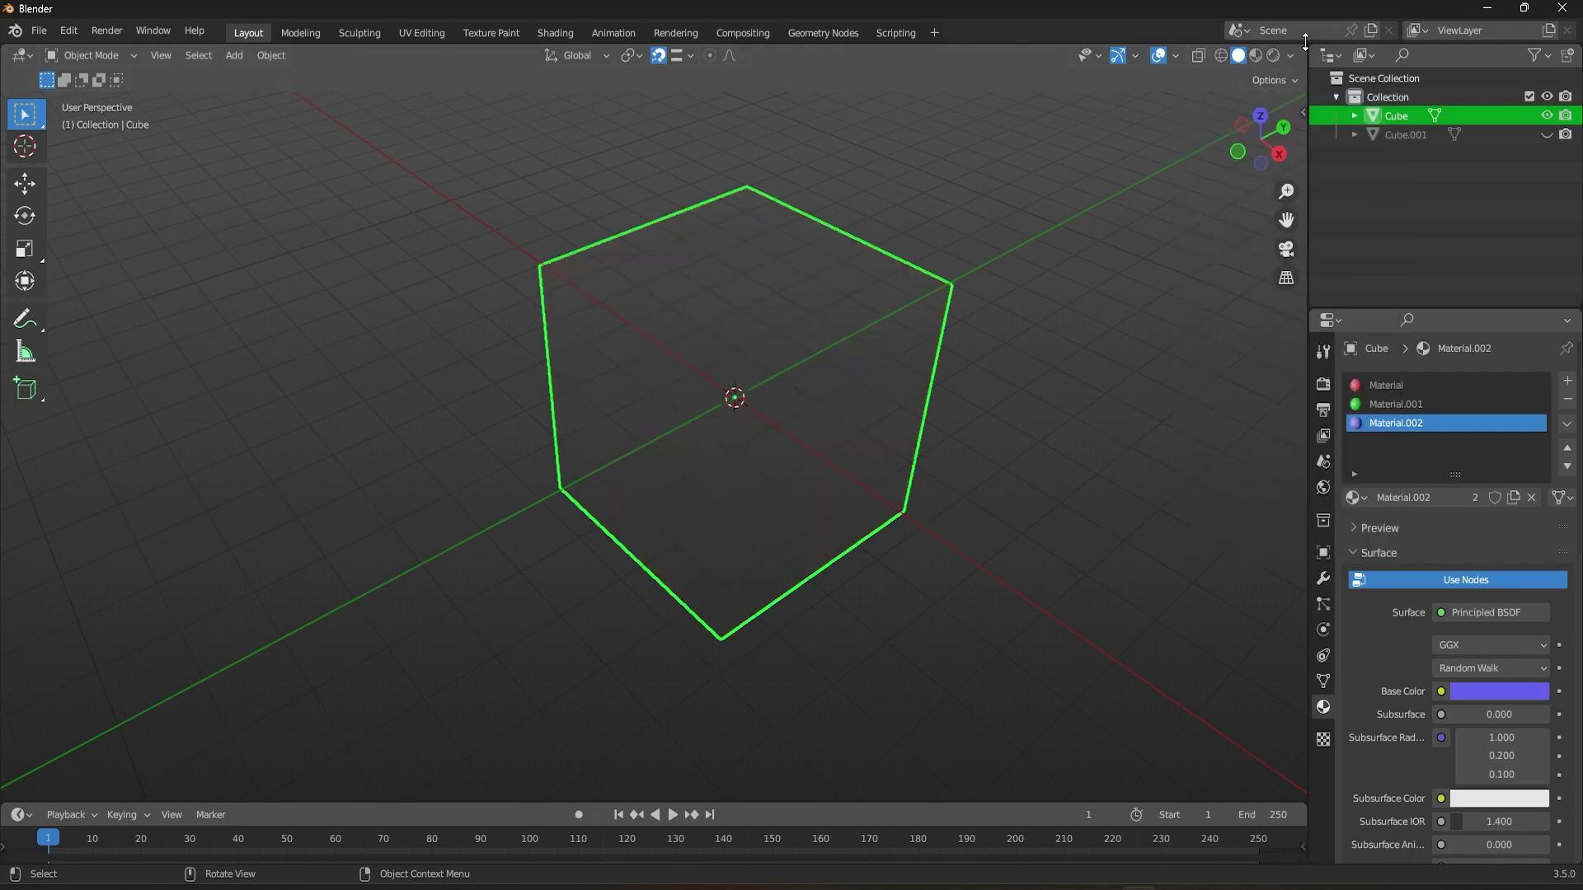
Split the viewport side by side, select Cube's faces, then select the blue cube.
drag(1304, 47, 761, 91)
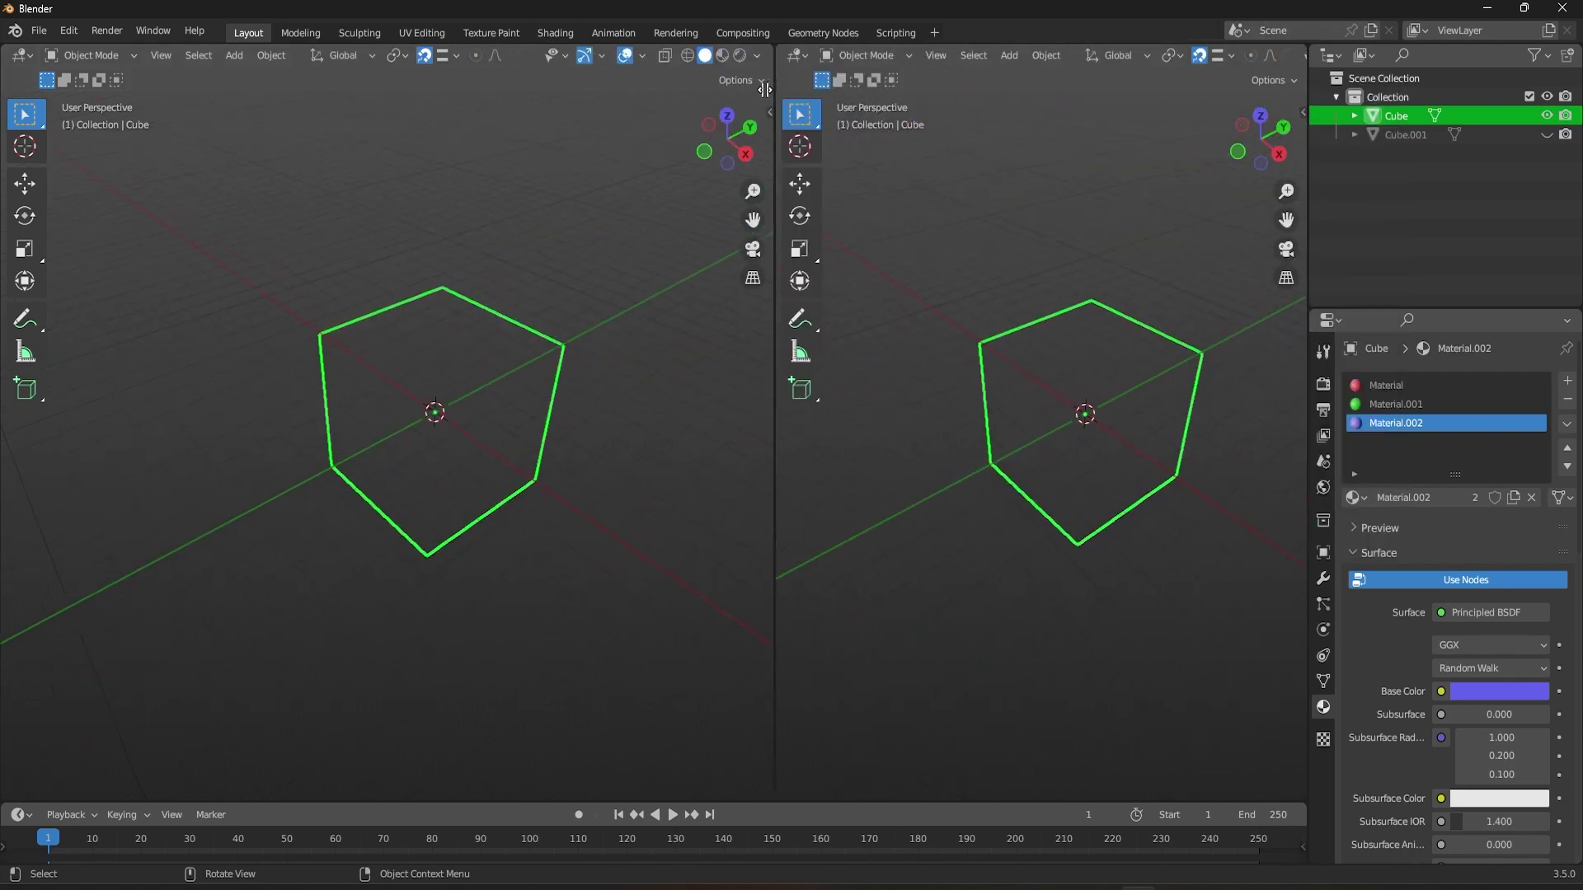
middle_drag(1162, 424, 770, 446)
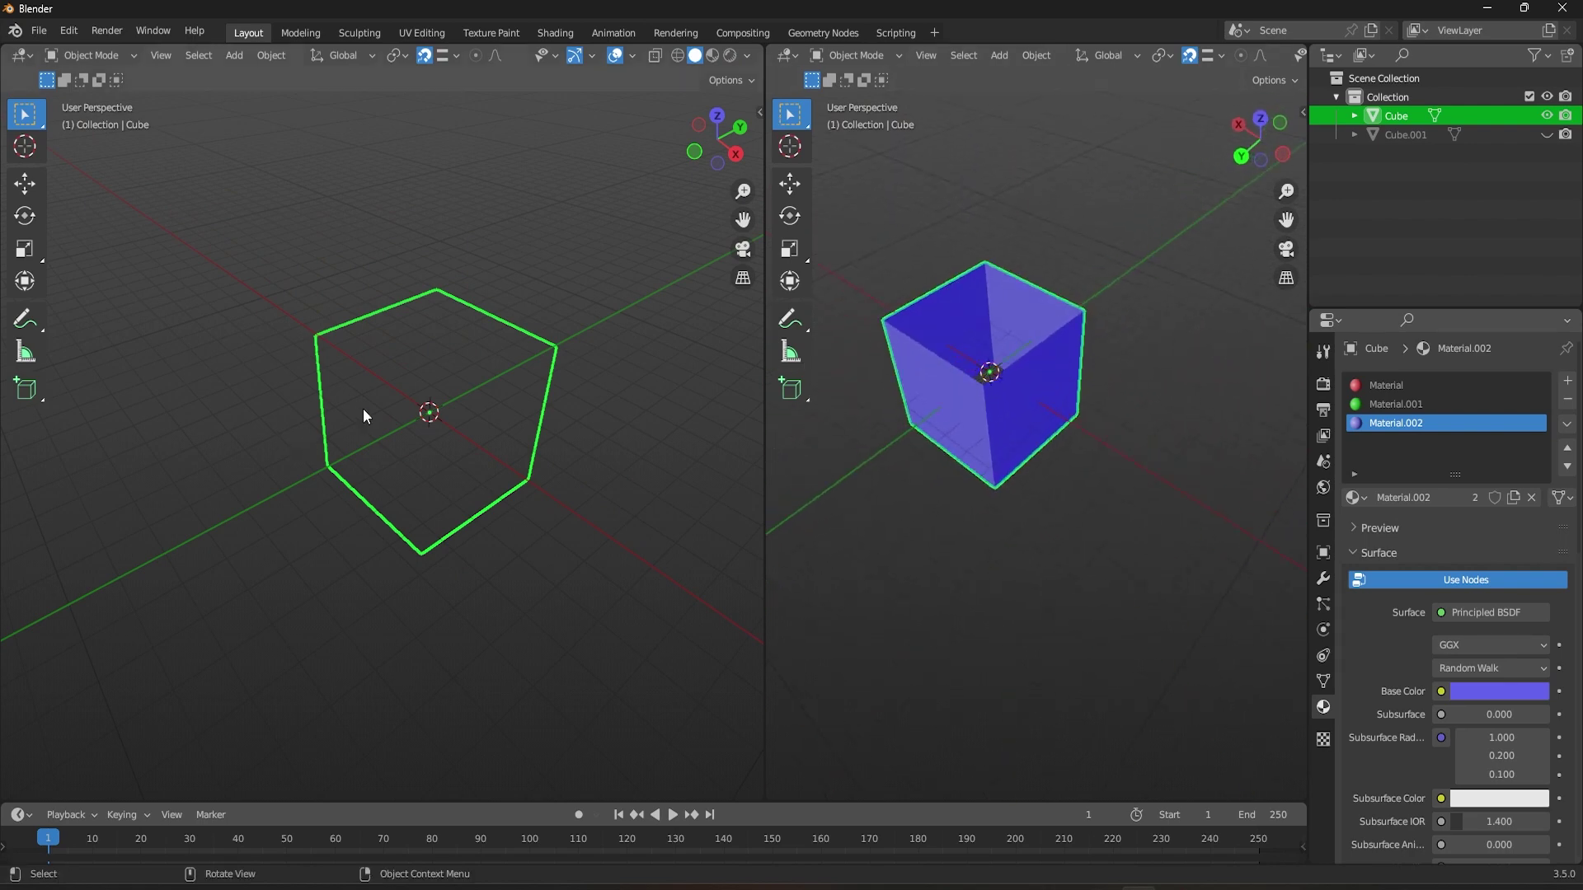
key(Tab)
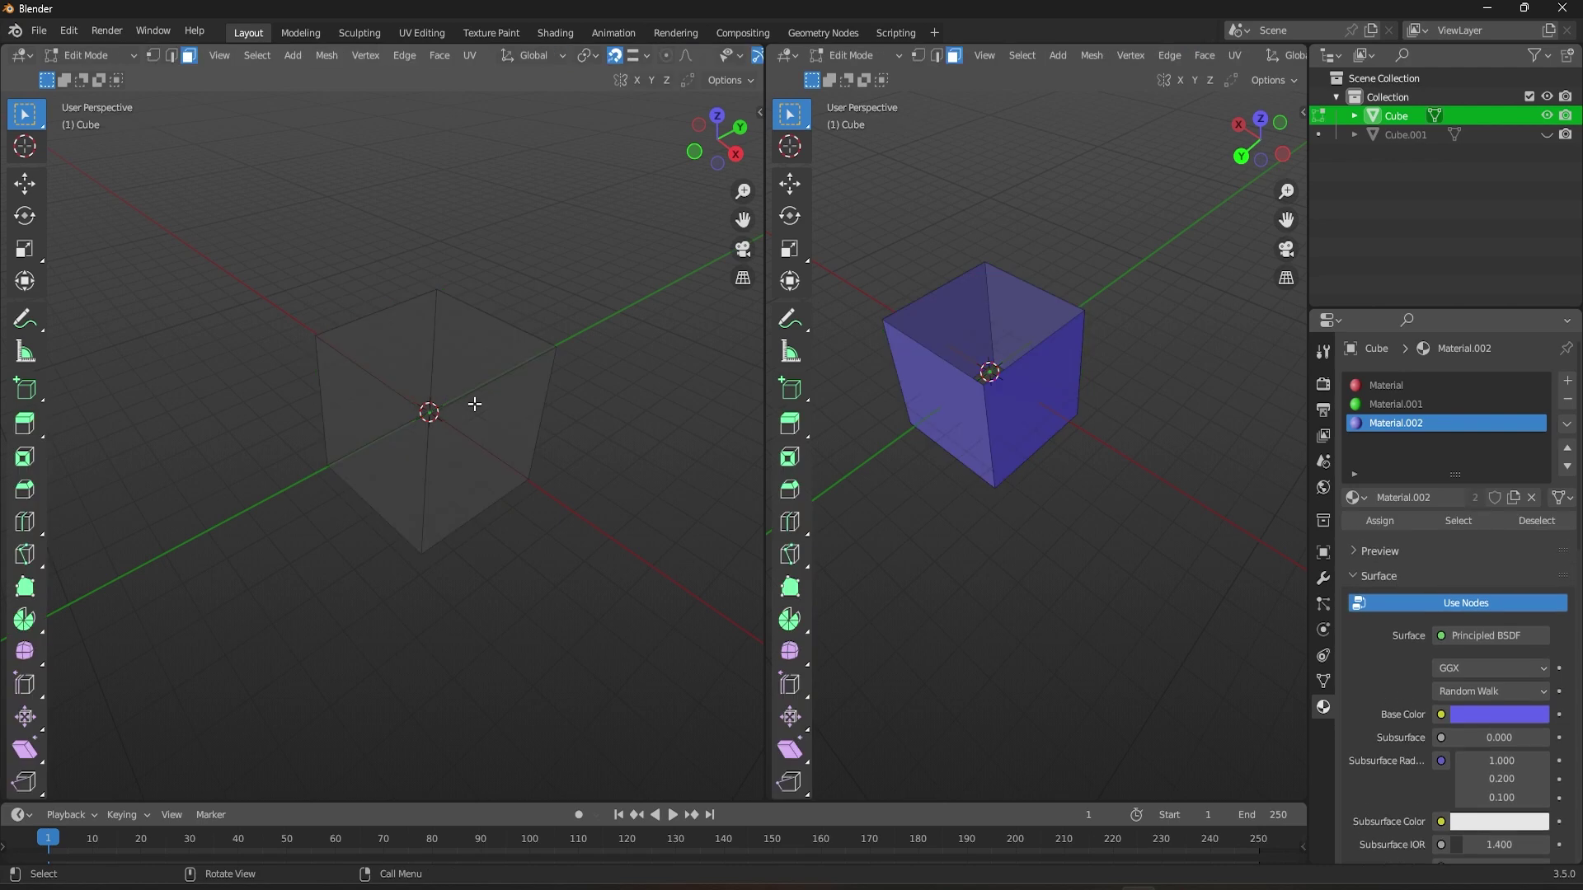
click(374, 452)
click(491, 437)
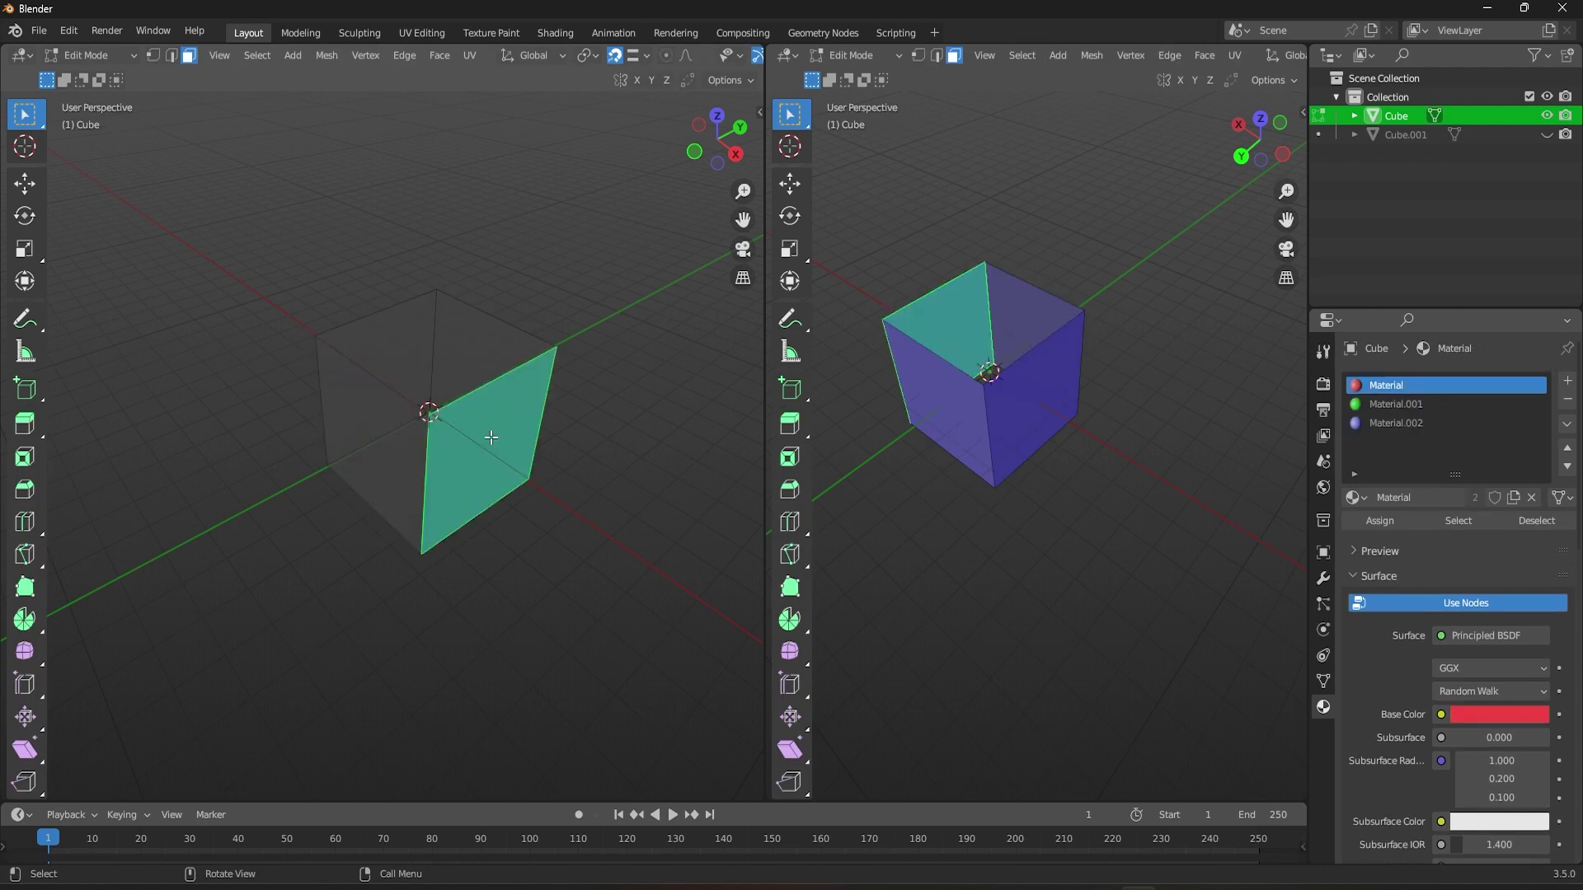
click(1009, 276)
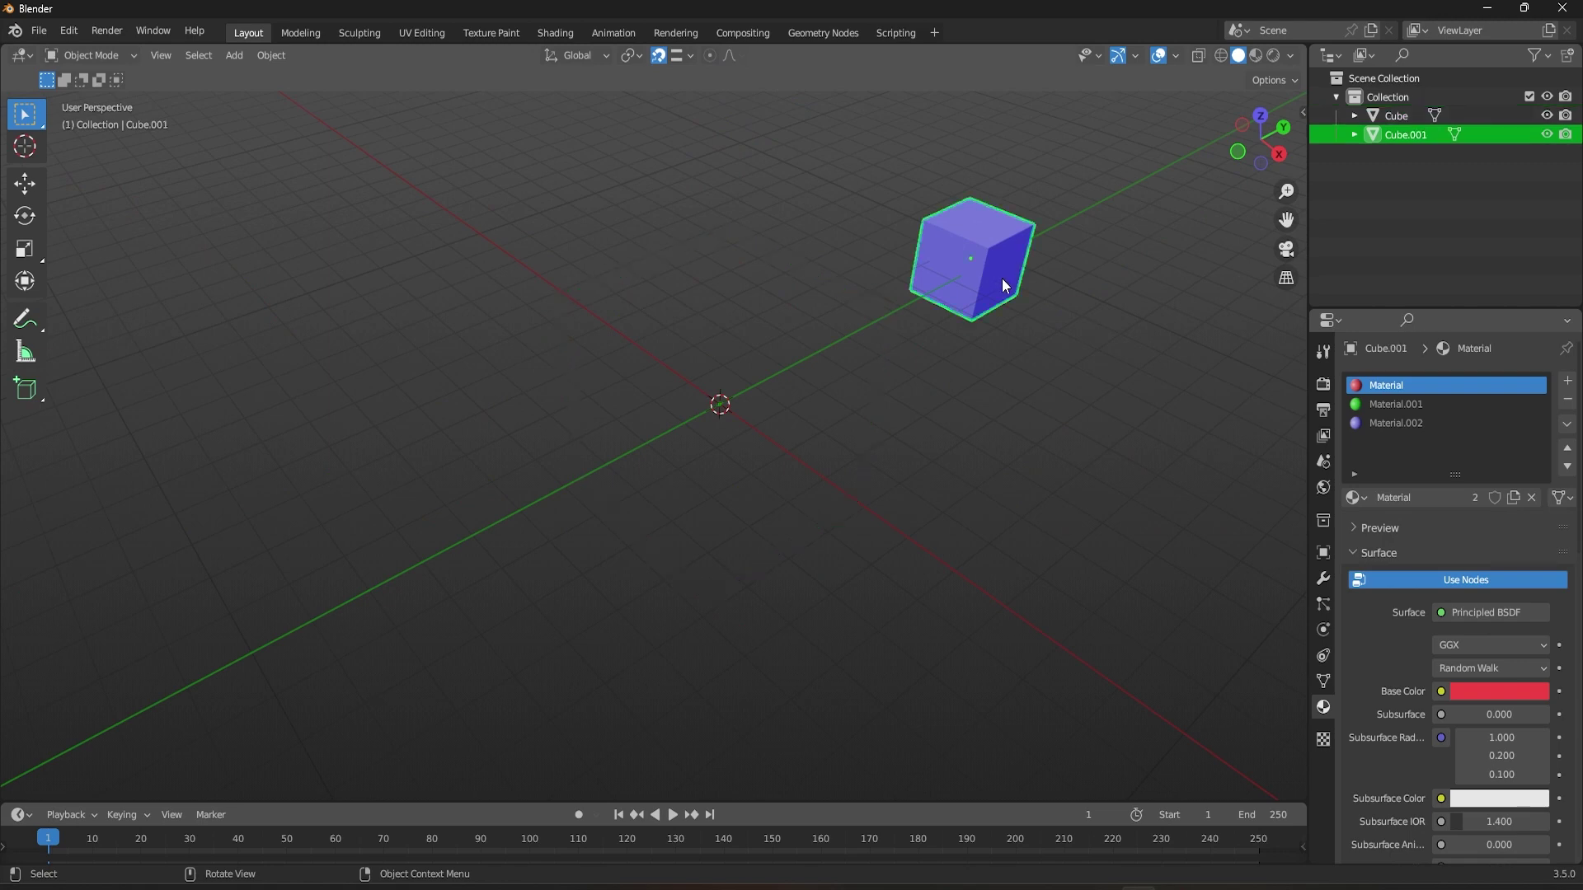
Test moving Cube.001, change its Snap To target, and move it again.
key(g)
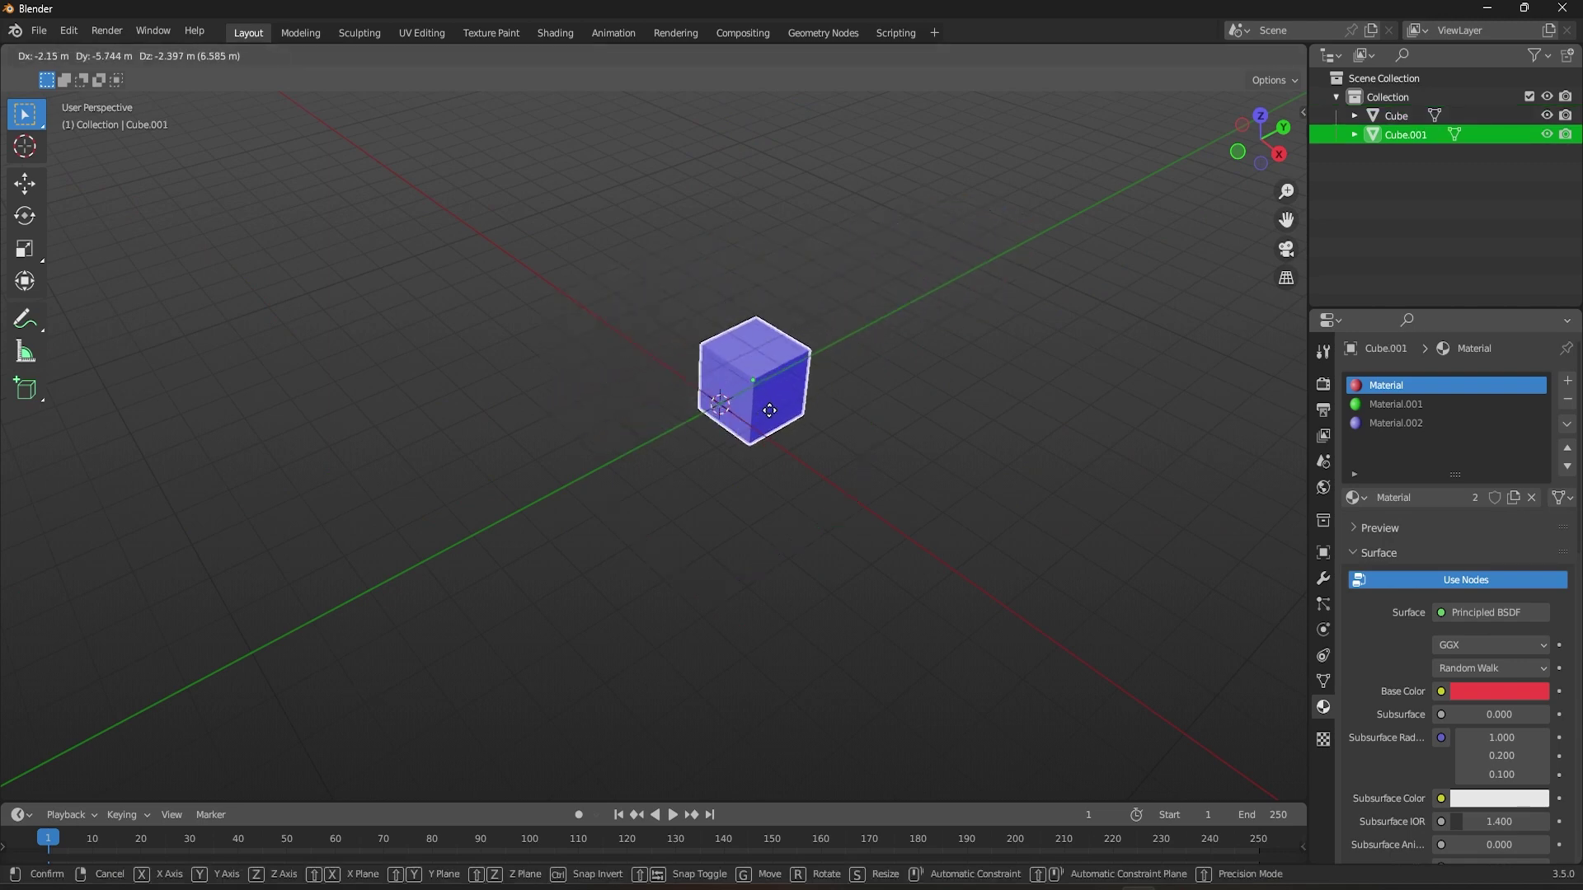
key(Escape)
click(684, 60)
click(652, 124)
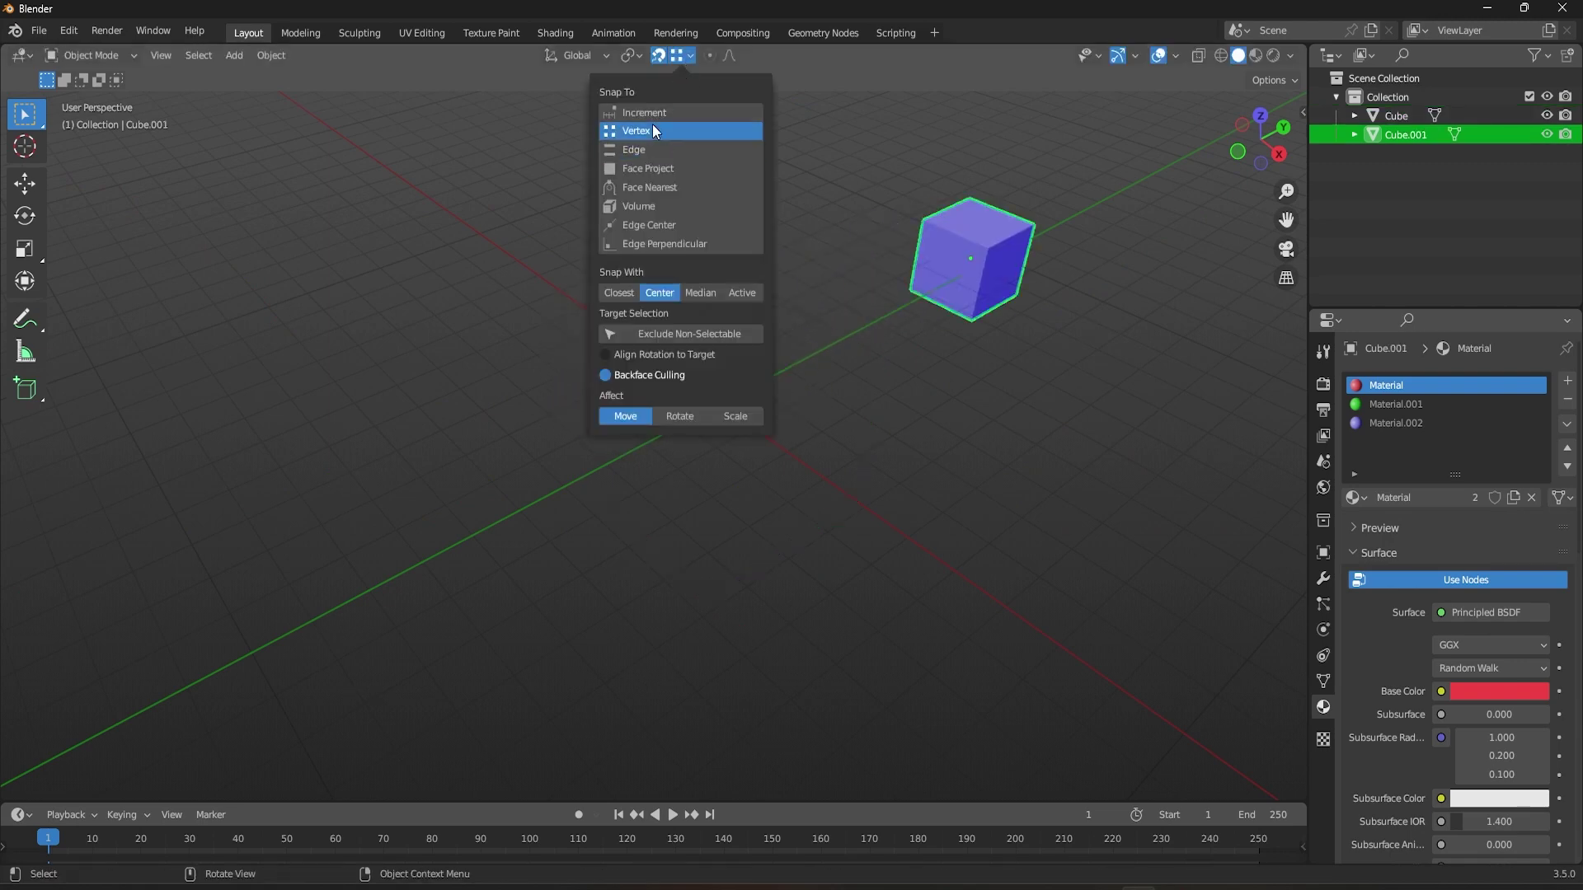
key(g)
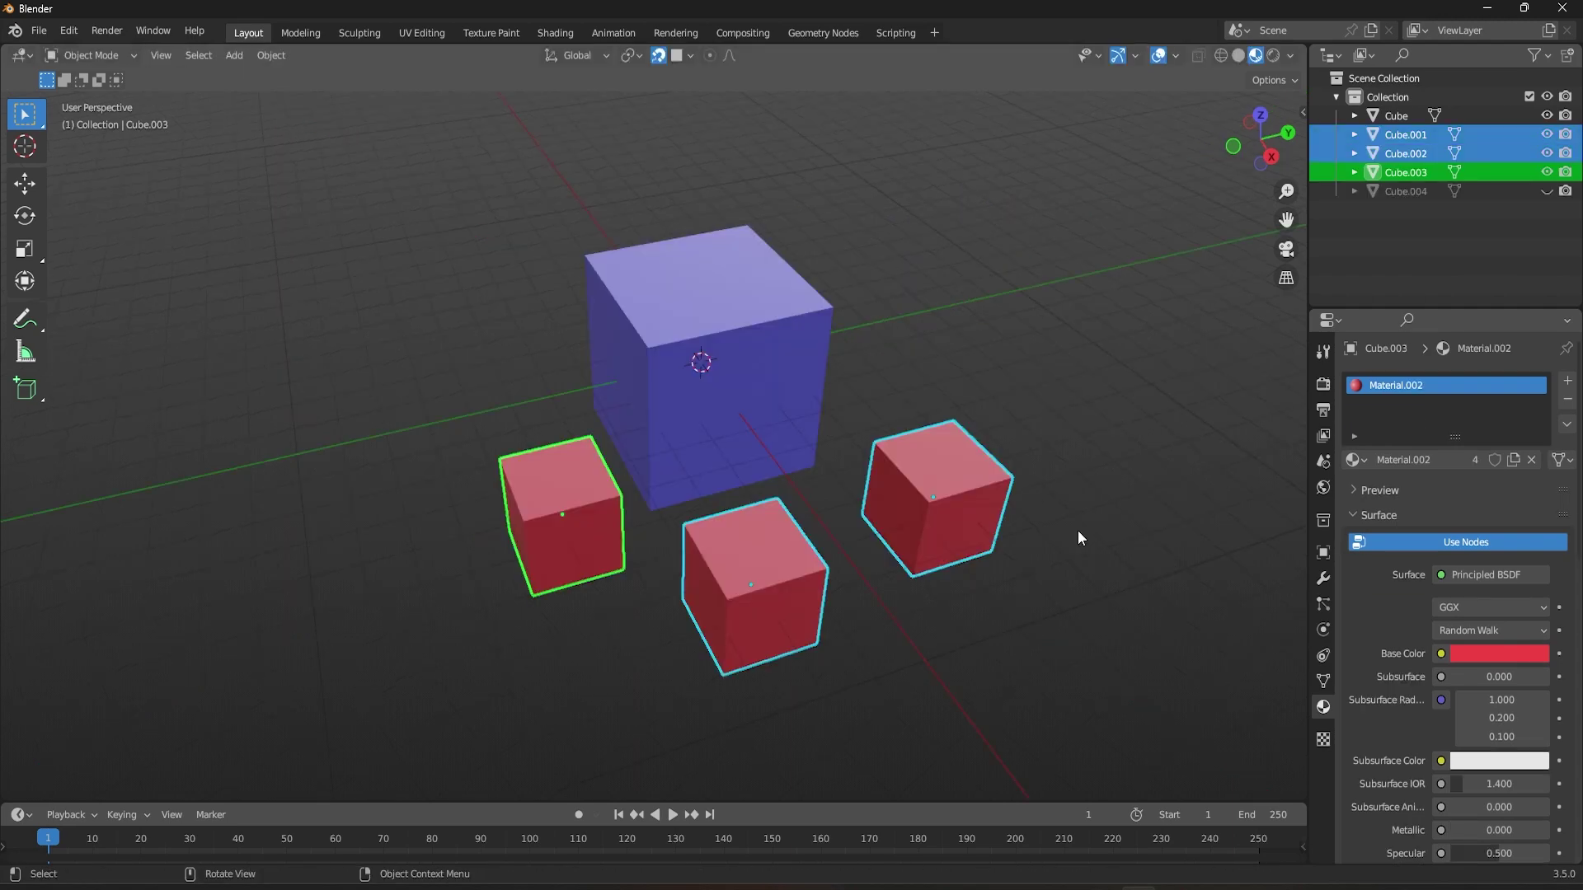
Check snap targets while moving the three red cubes onto the blue cube.
click(681, 55)
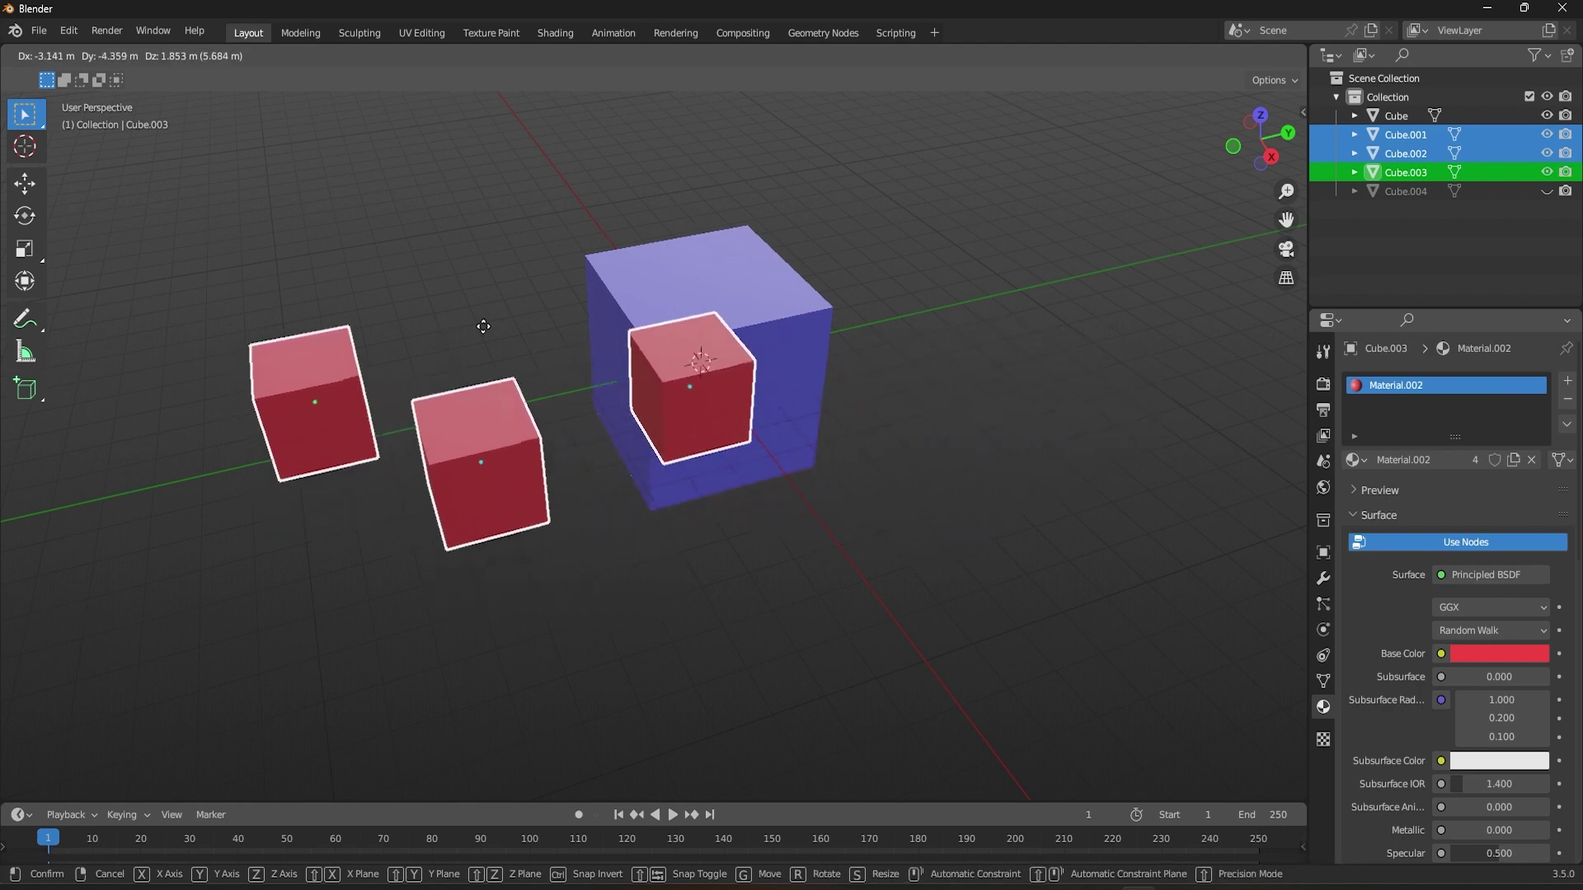
key(Escape)
click(680, 54)
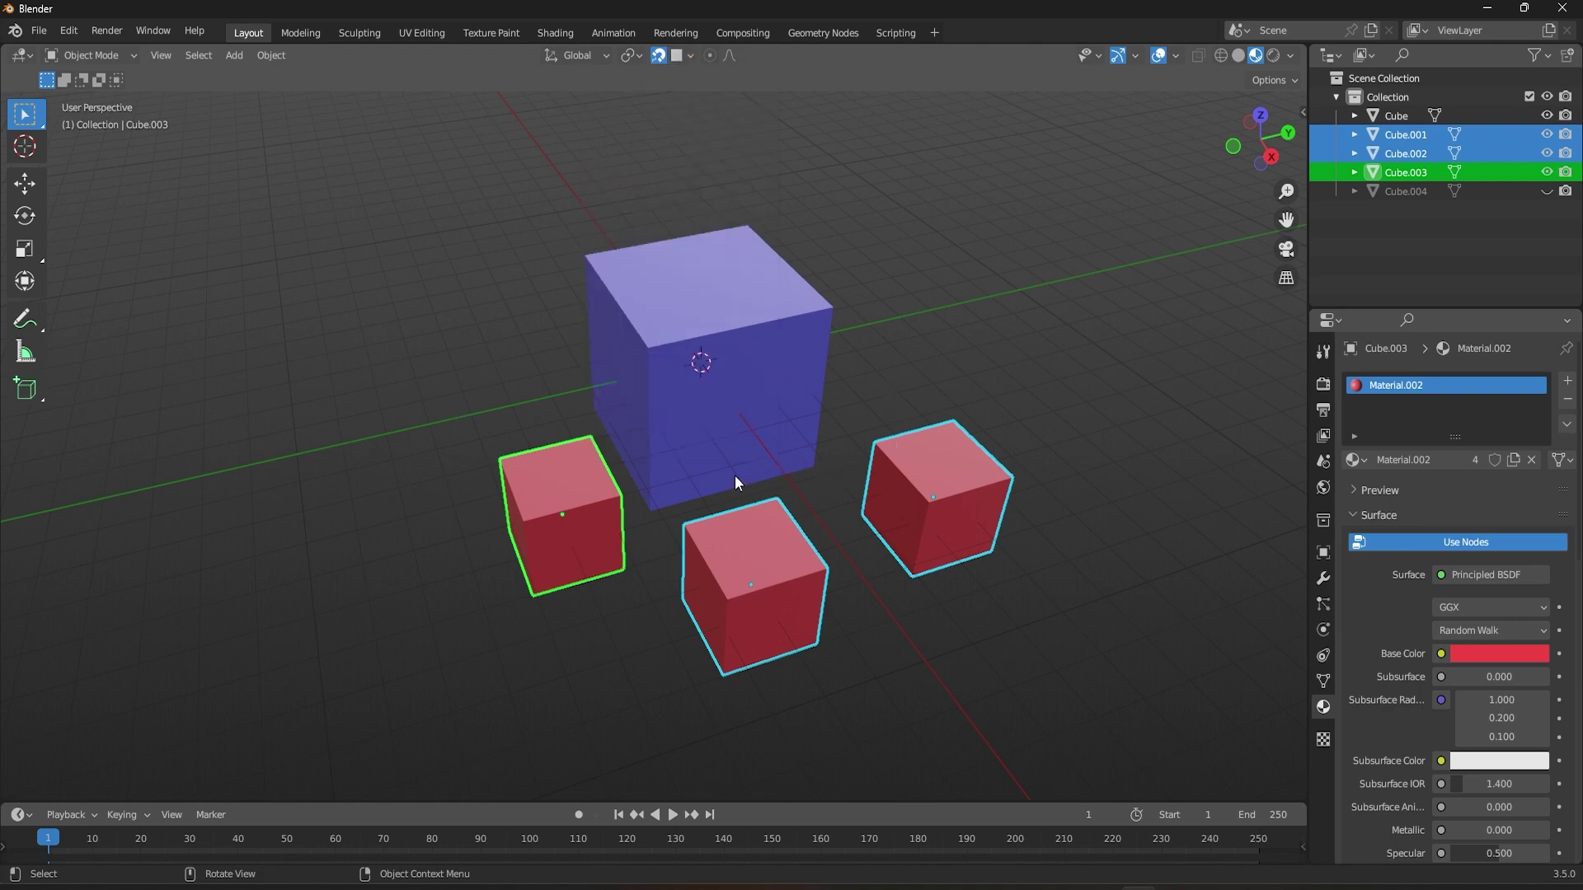
key(g)
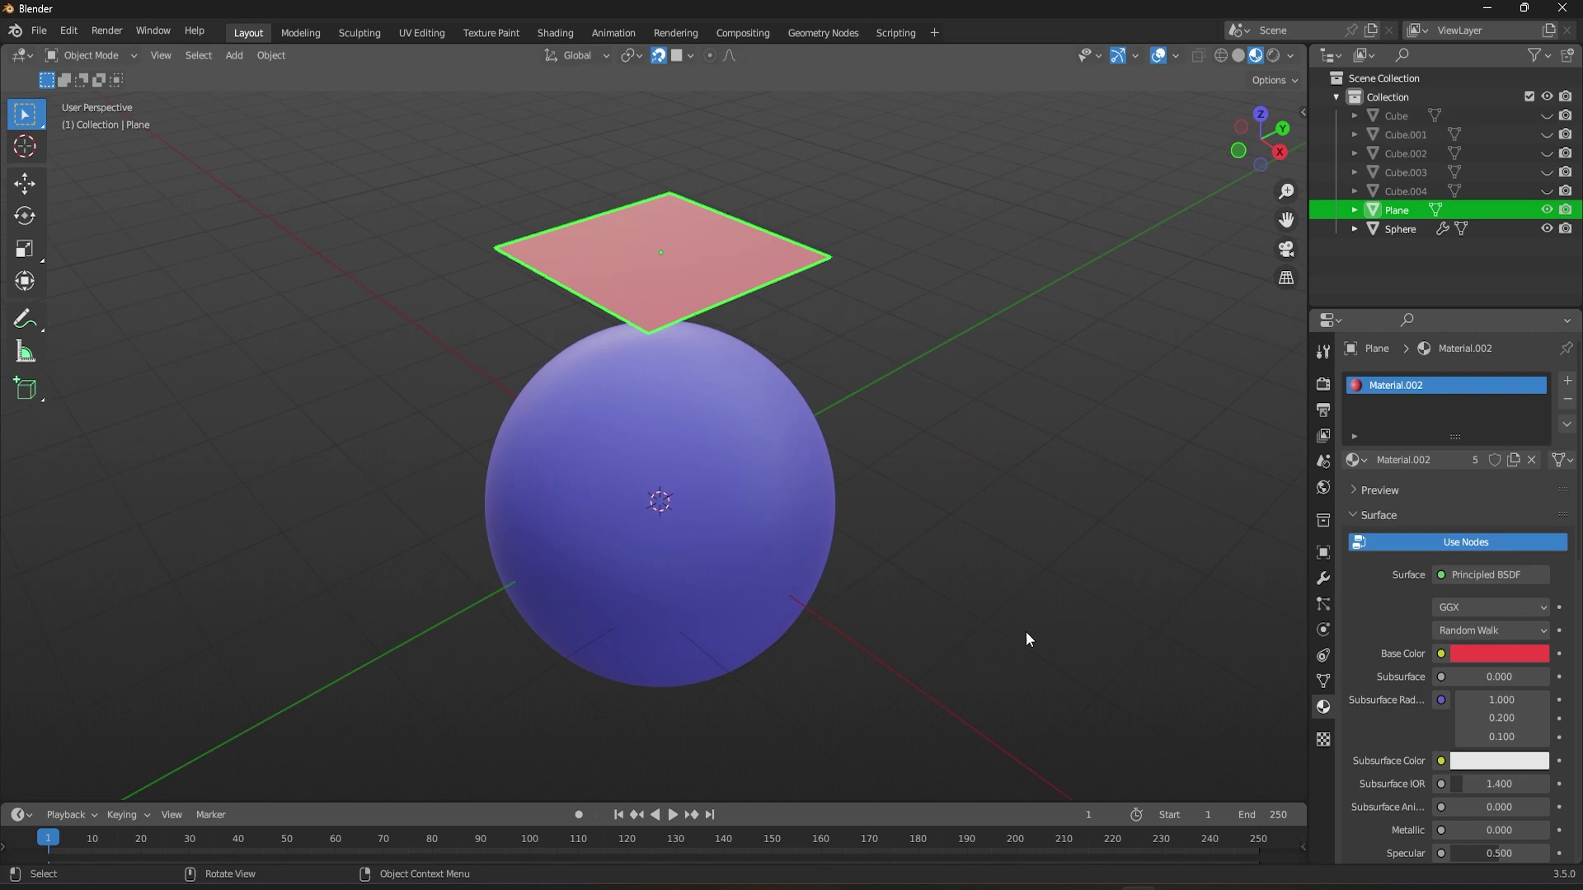
In Edit Mode, move the red plane's vertices so it wraps the sphere, then exit to Object Mode.
key(KP_7)
scroll(724, 417, up, 2)
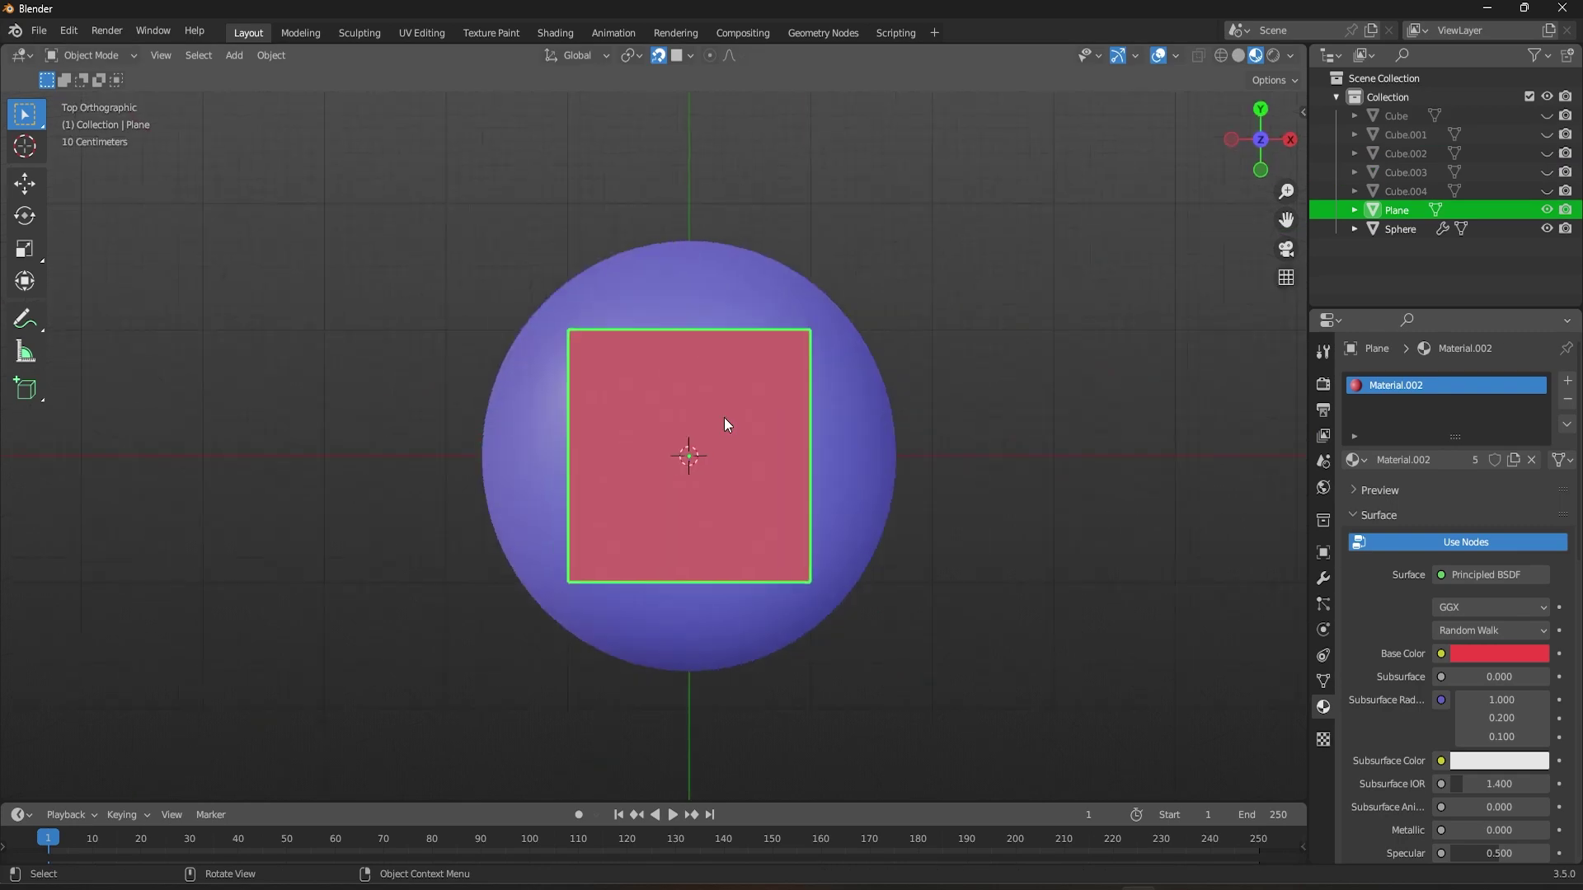
key(Tab)
middle_drag(724, 417, 738, 361)
key(KP_7)
key(g)
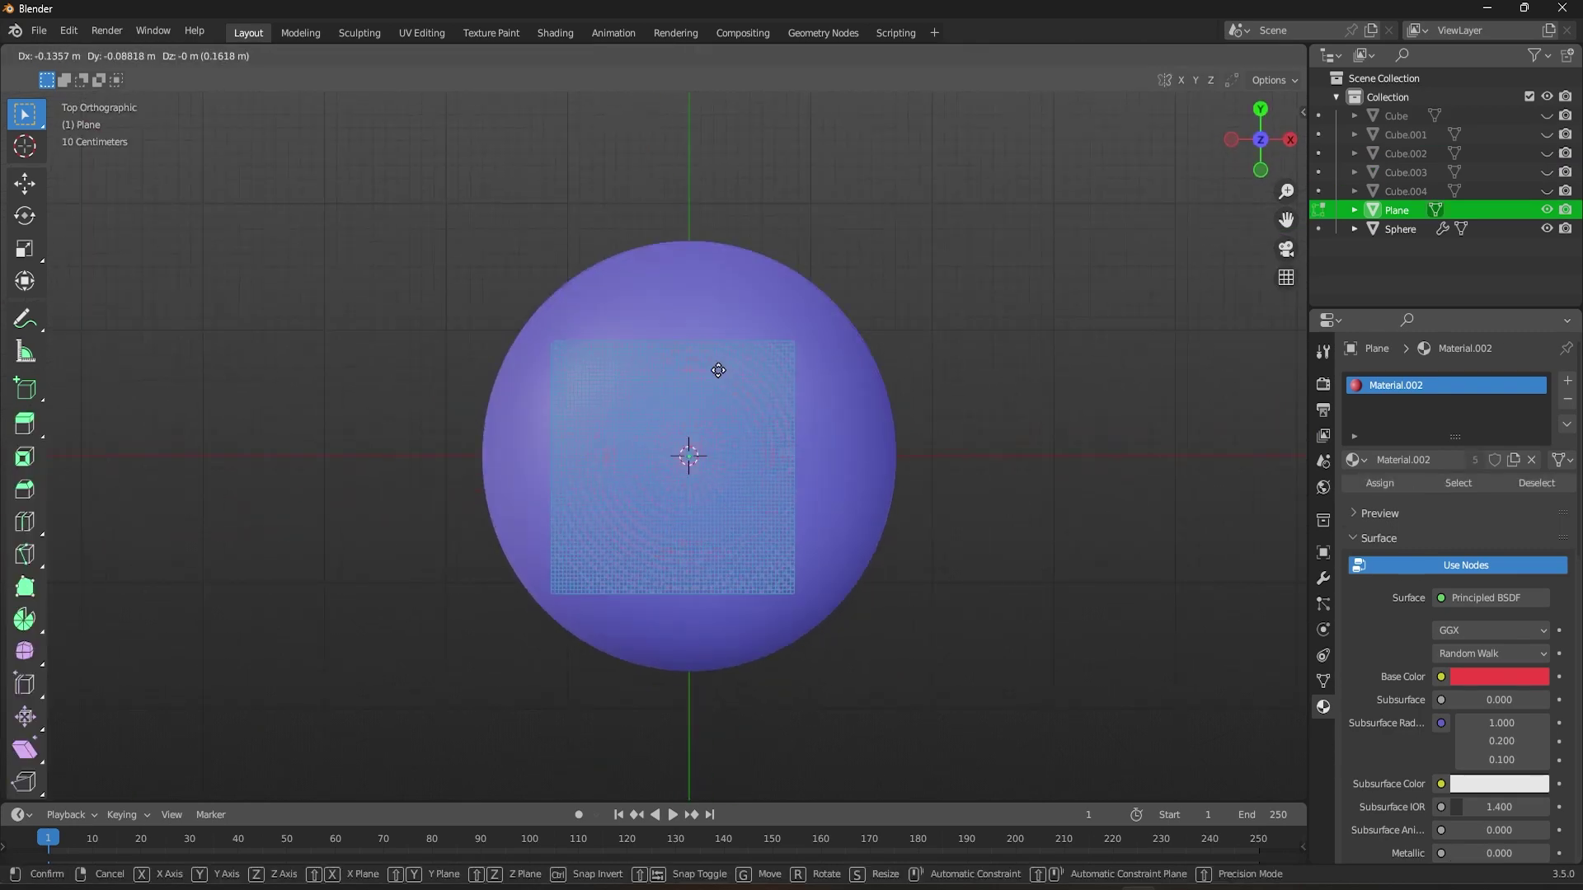
click(723, 369)
mouse_move(723, 369)
middle_down()
mouse_move(748, 445)
mouse_move(785, 353)
mouse_move(1014, 432)
mouse_move(691, 462)
mouse_move(820, 463)
mouse_move(1071, 516)
middle_up()
key(Tab)
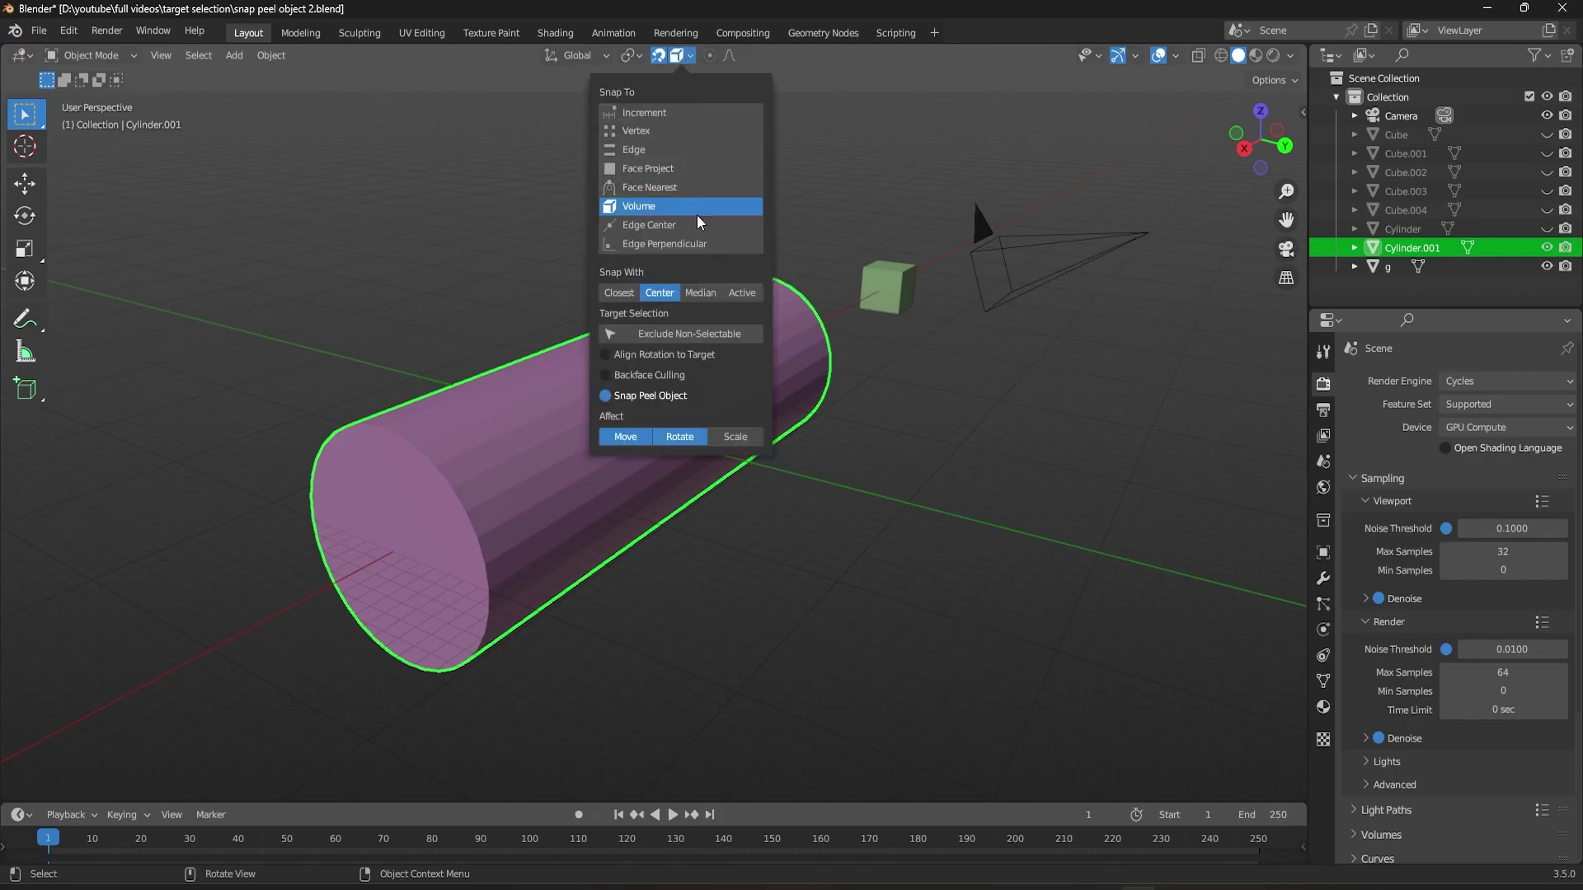
Uncheck Snap Peel Object under Target Selection in the snapping popover.
click(695, 394)
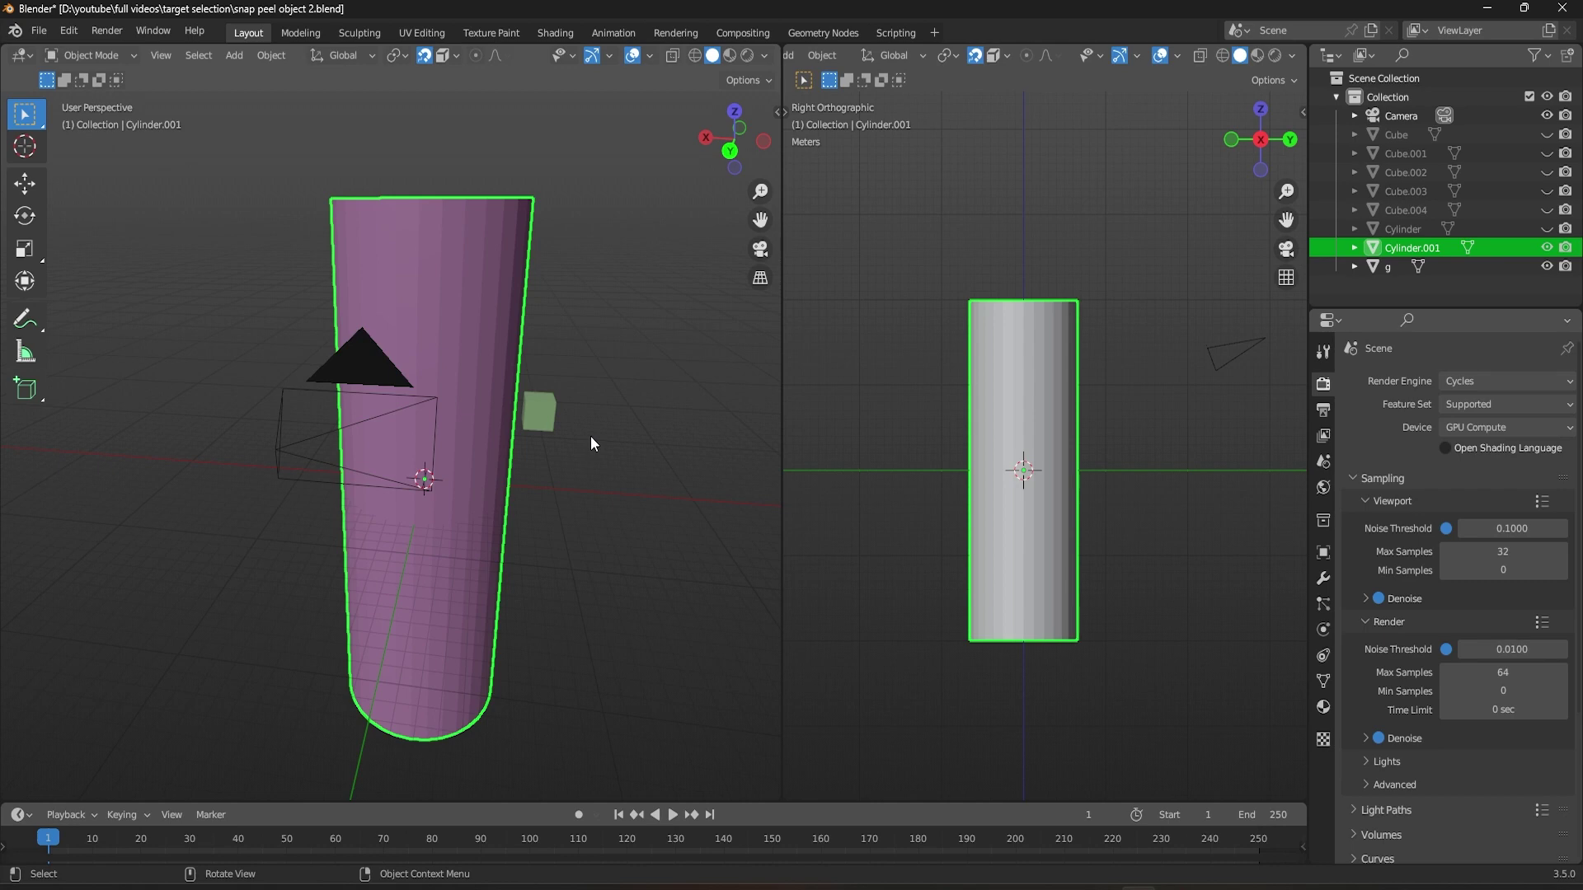
Set the right viewport to Rendered shading and snap cube g onto the pink cylinder's surface.
click(1274, 56)
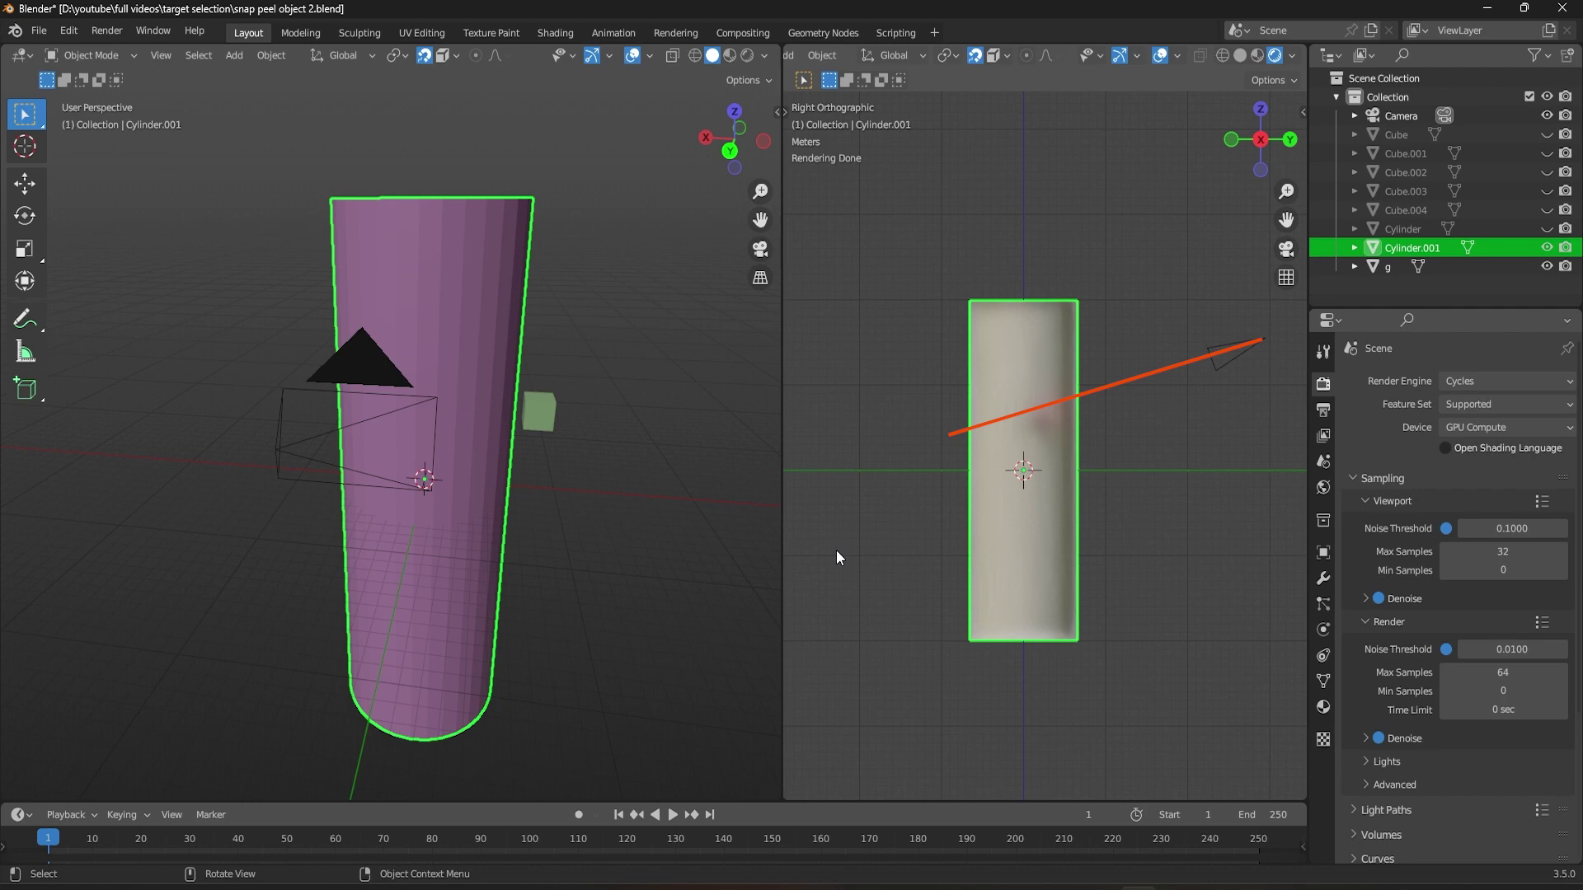
click(527, 403)
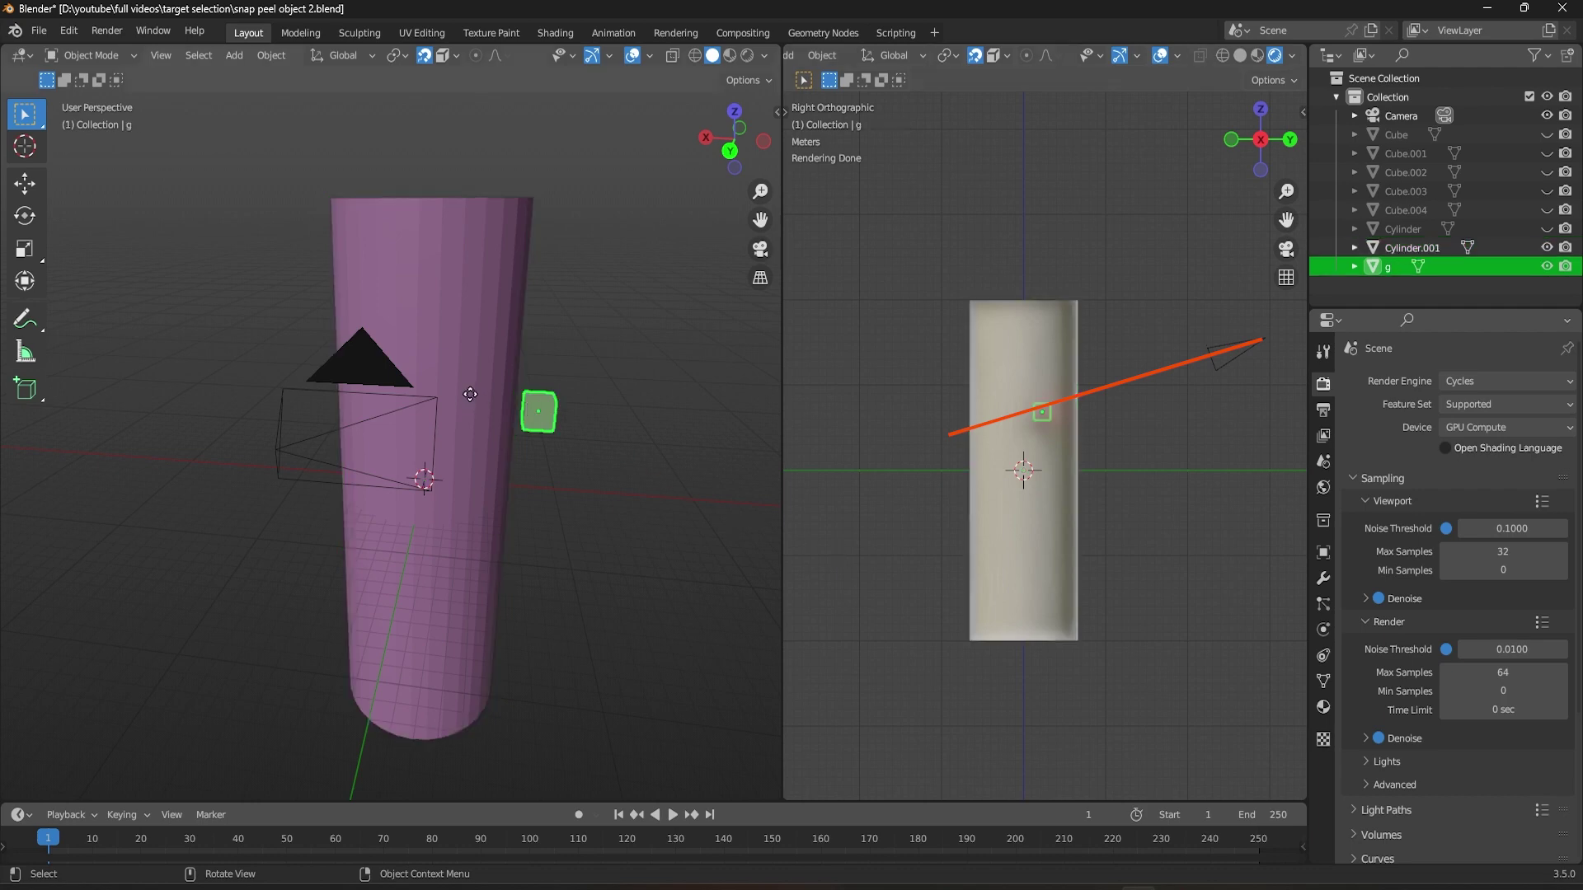
key(g)
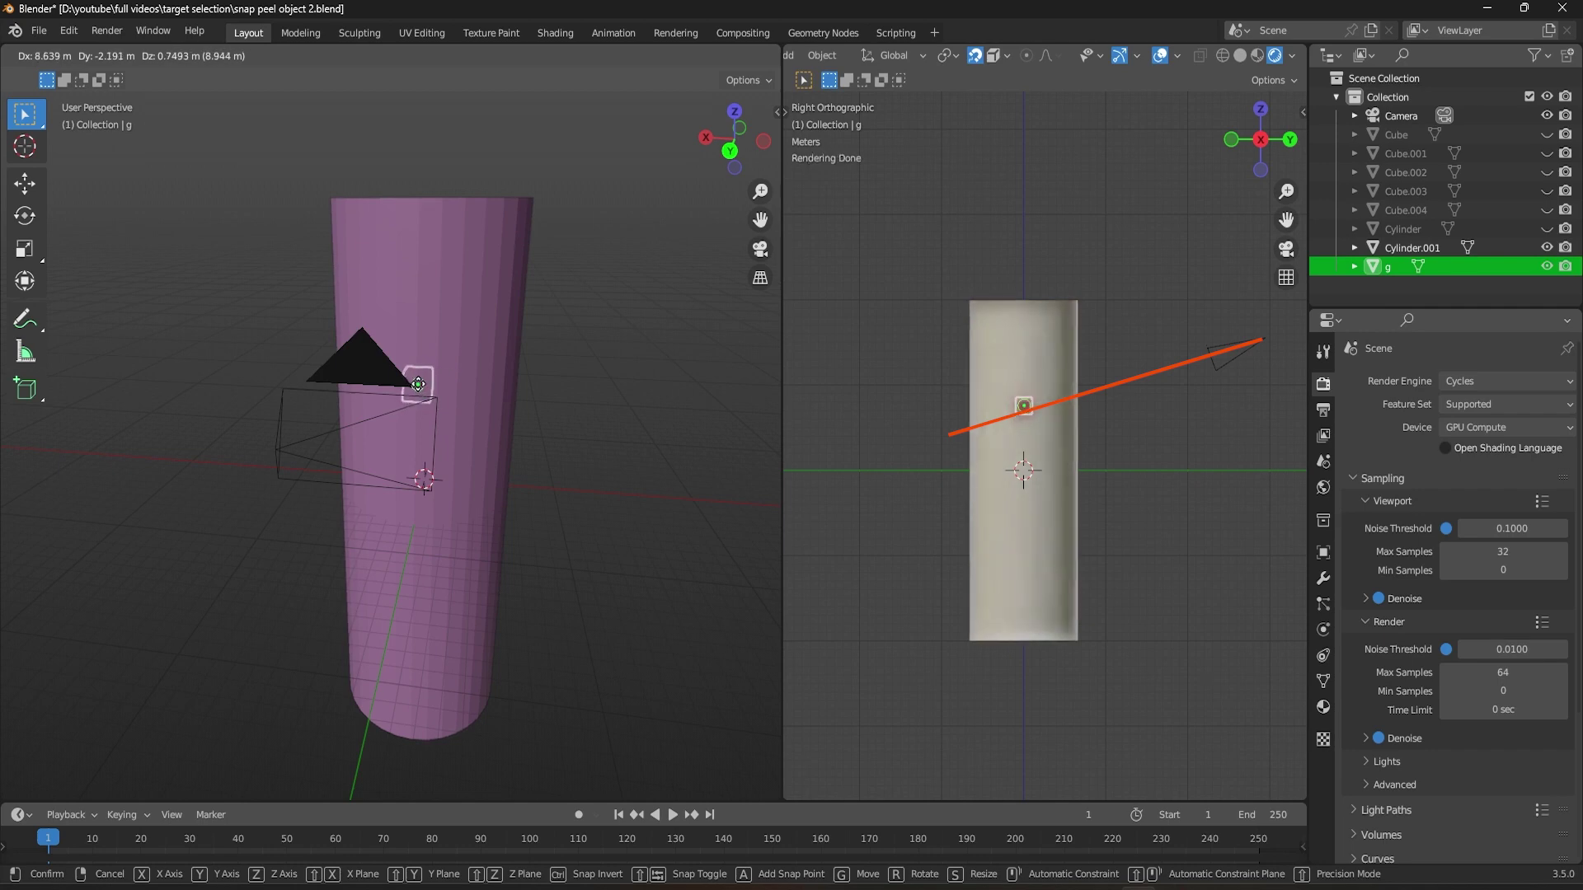
click(419, 386)
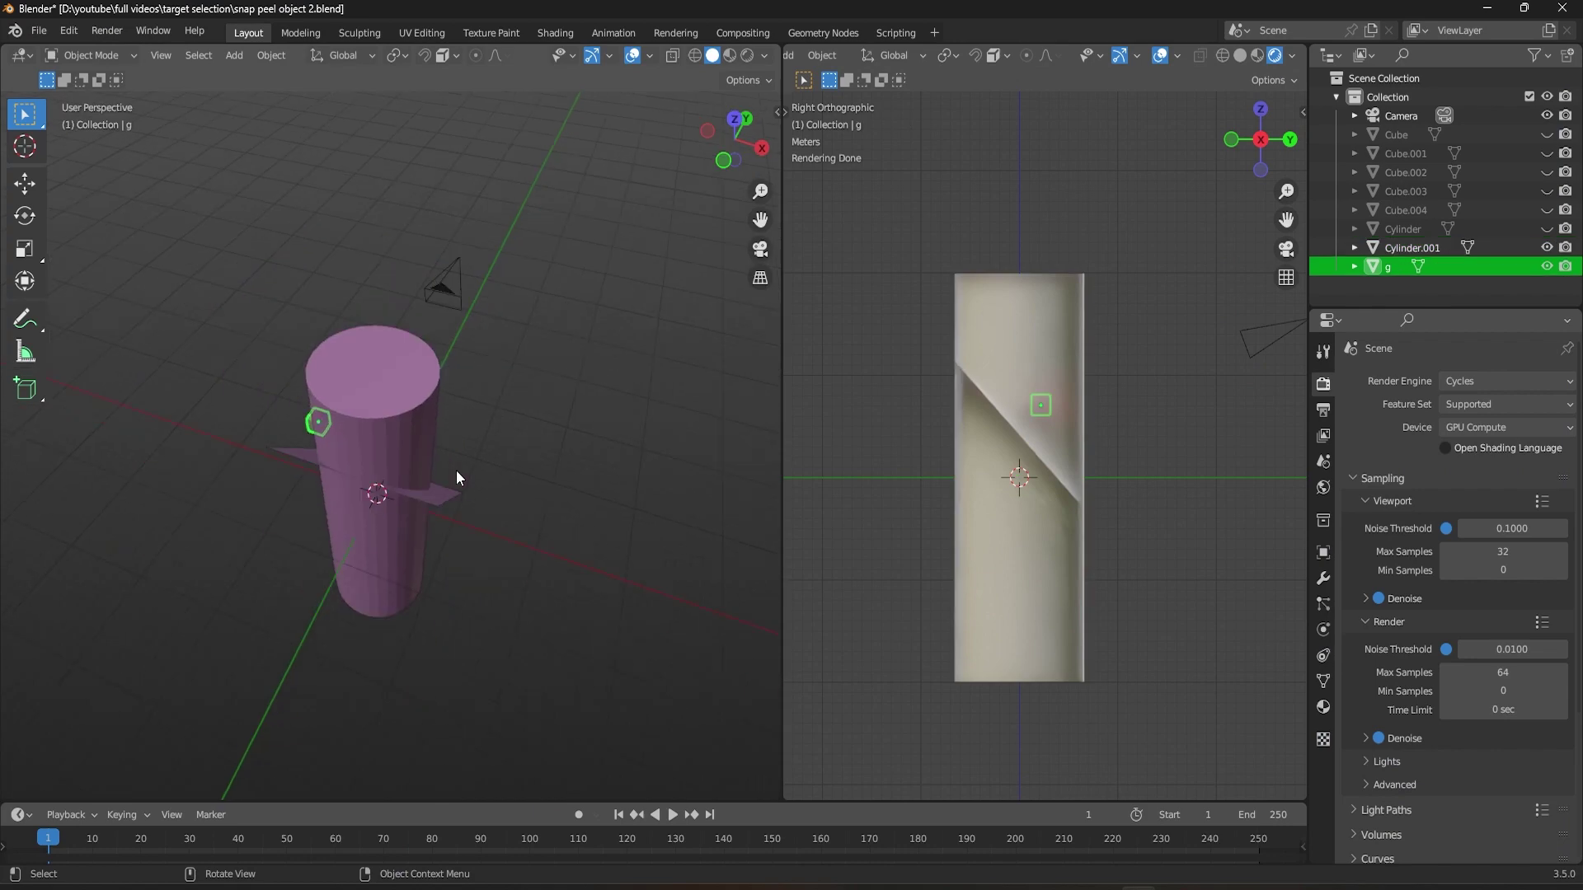
Cancel the first move, then in Top view move cube g to the cylinder's centre.
mouse_move(456, 470)
middle_down()
mouse_move(407, 498)
mouse_move(431, 307)
mouse_move(396, 445)
mouse_move(357, 419)
mouse_move(371, 386)
mouse_move(436, 399)
middle_up()
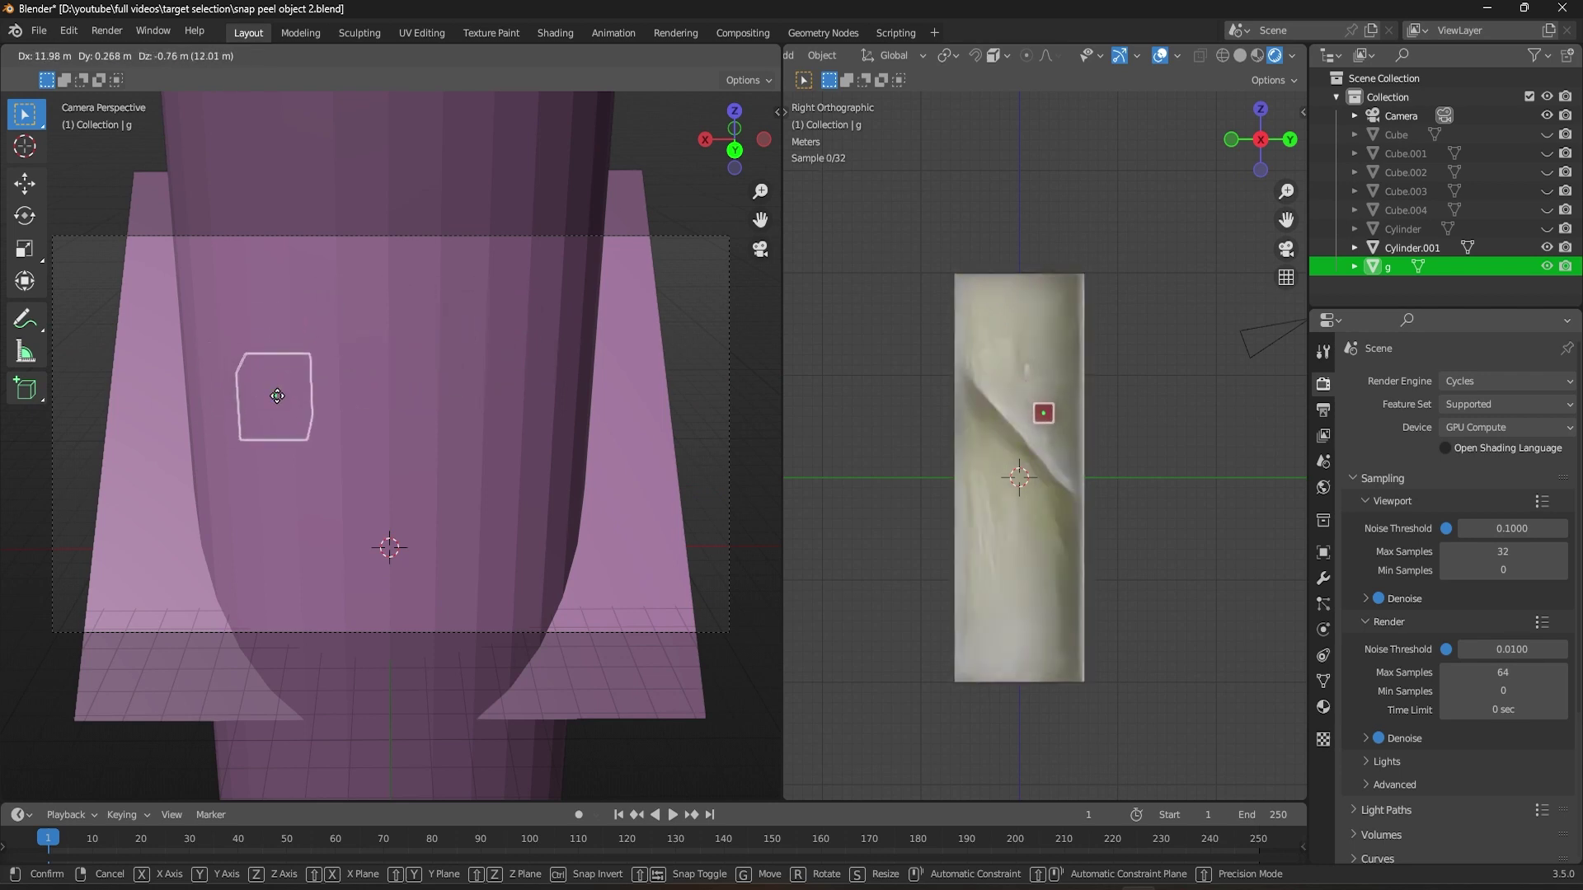
right_click(419, 362)
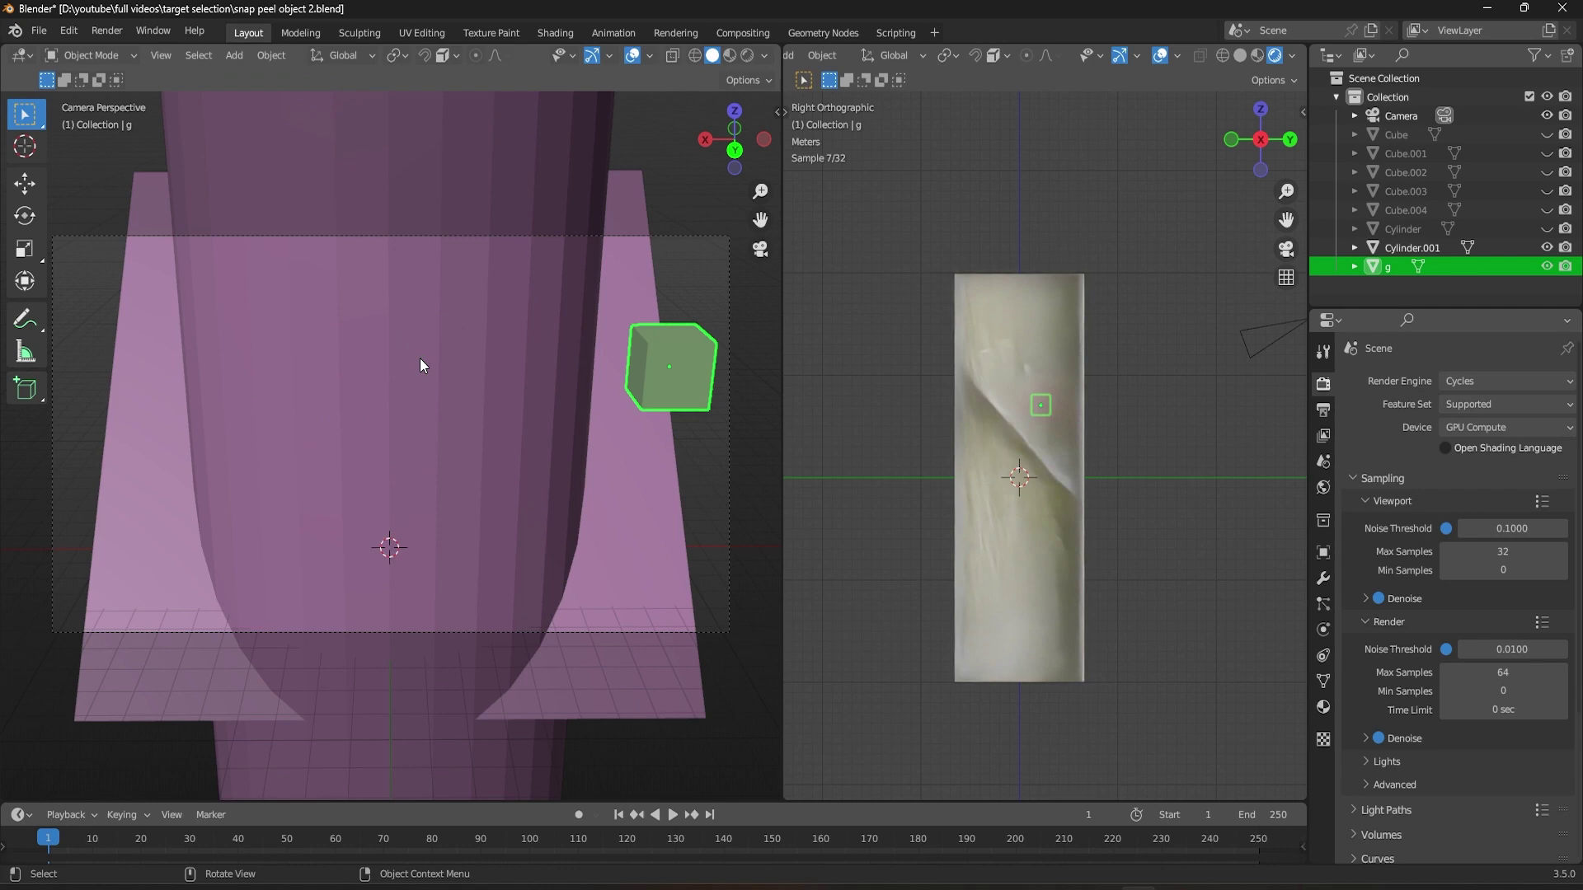
mouse_move(388, 363)
middle_down()
mouse_move(365, 535)
mouse_move(451, 463)
mouse_move(394, 289)
mouse_move(468, 504)
mouse_move(383, 447)
mouse_move(446, 432)
middle_up()
key(KP_7)
scroll(447, 432, up, 4)
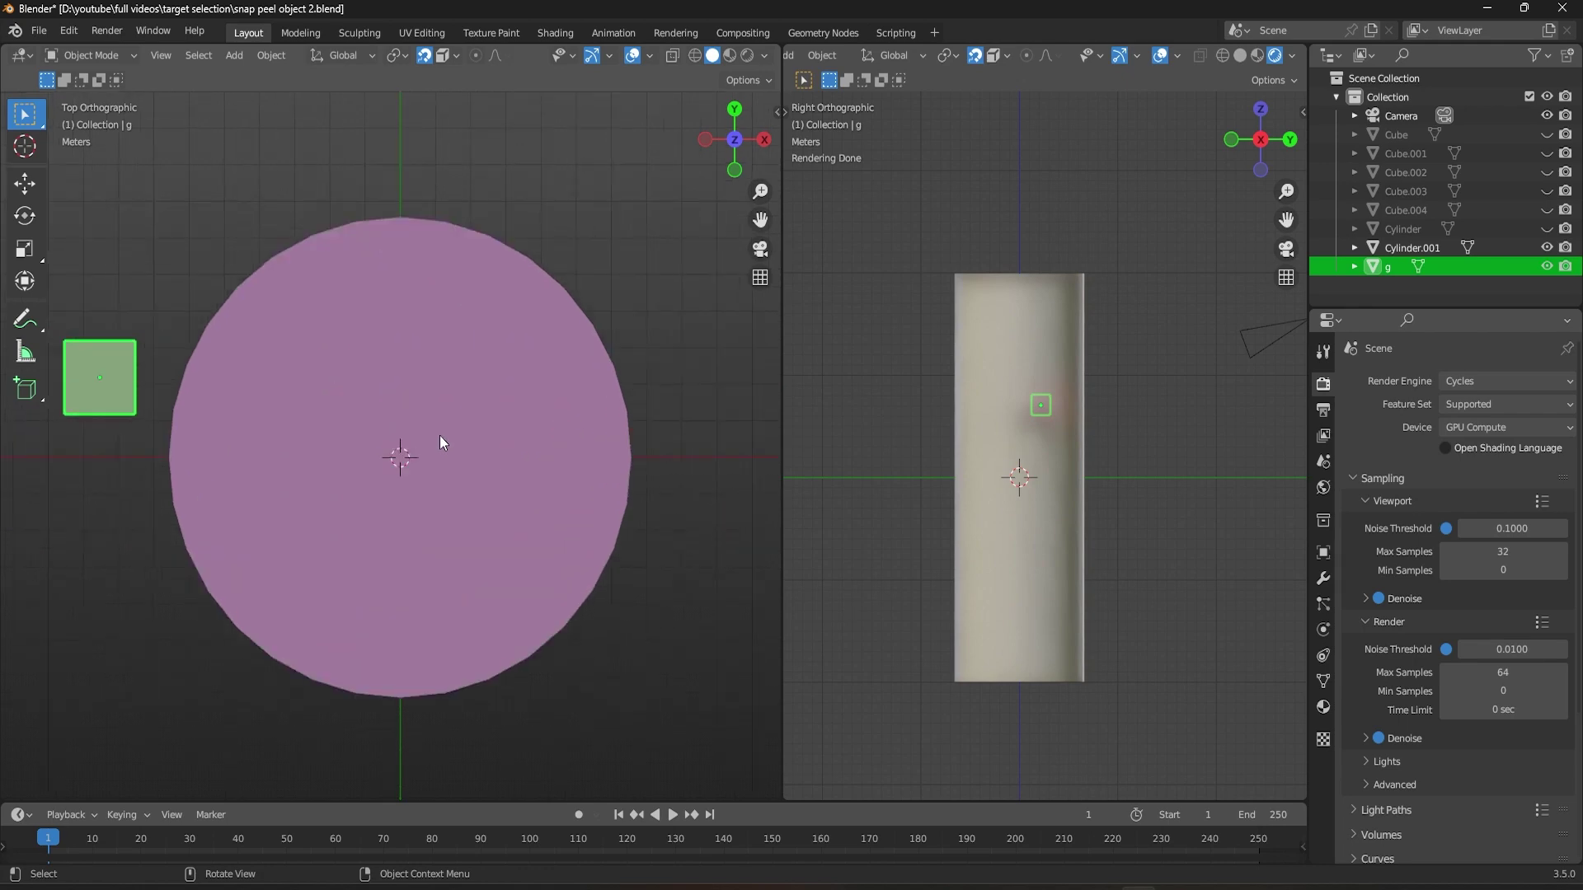
scroll(439, 435, down, 1)
key(g)
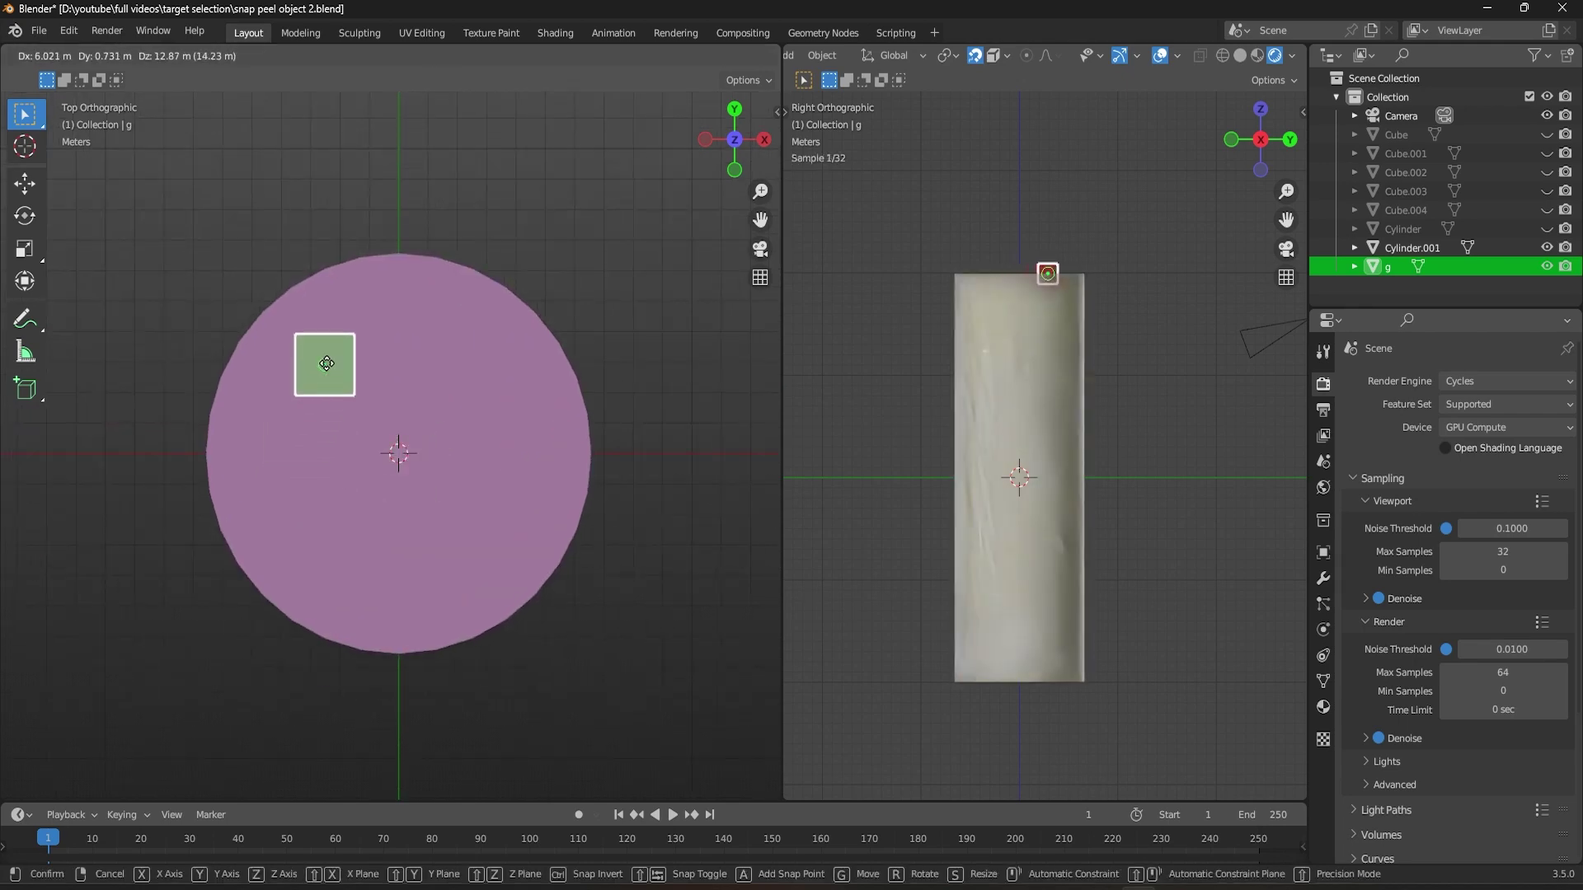
click(398, 450)
Maximize the left view, switch to Right view, and snap g to the circle centre.
mouse_move(553, 599)
middle_down()
mouse_move(494, 511)
mouse_move(473, 423)
mouse_move(554, 433)
mouse_move(1115, 652)
mouse_move(972, 582)
middle_up()
key(ctrl+space)
key(KP_3)
scroll(741, 415, up, 5)
shift+middle_drag(740, 414, 650, 588)
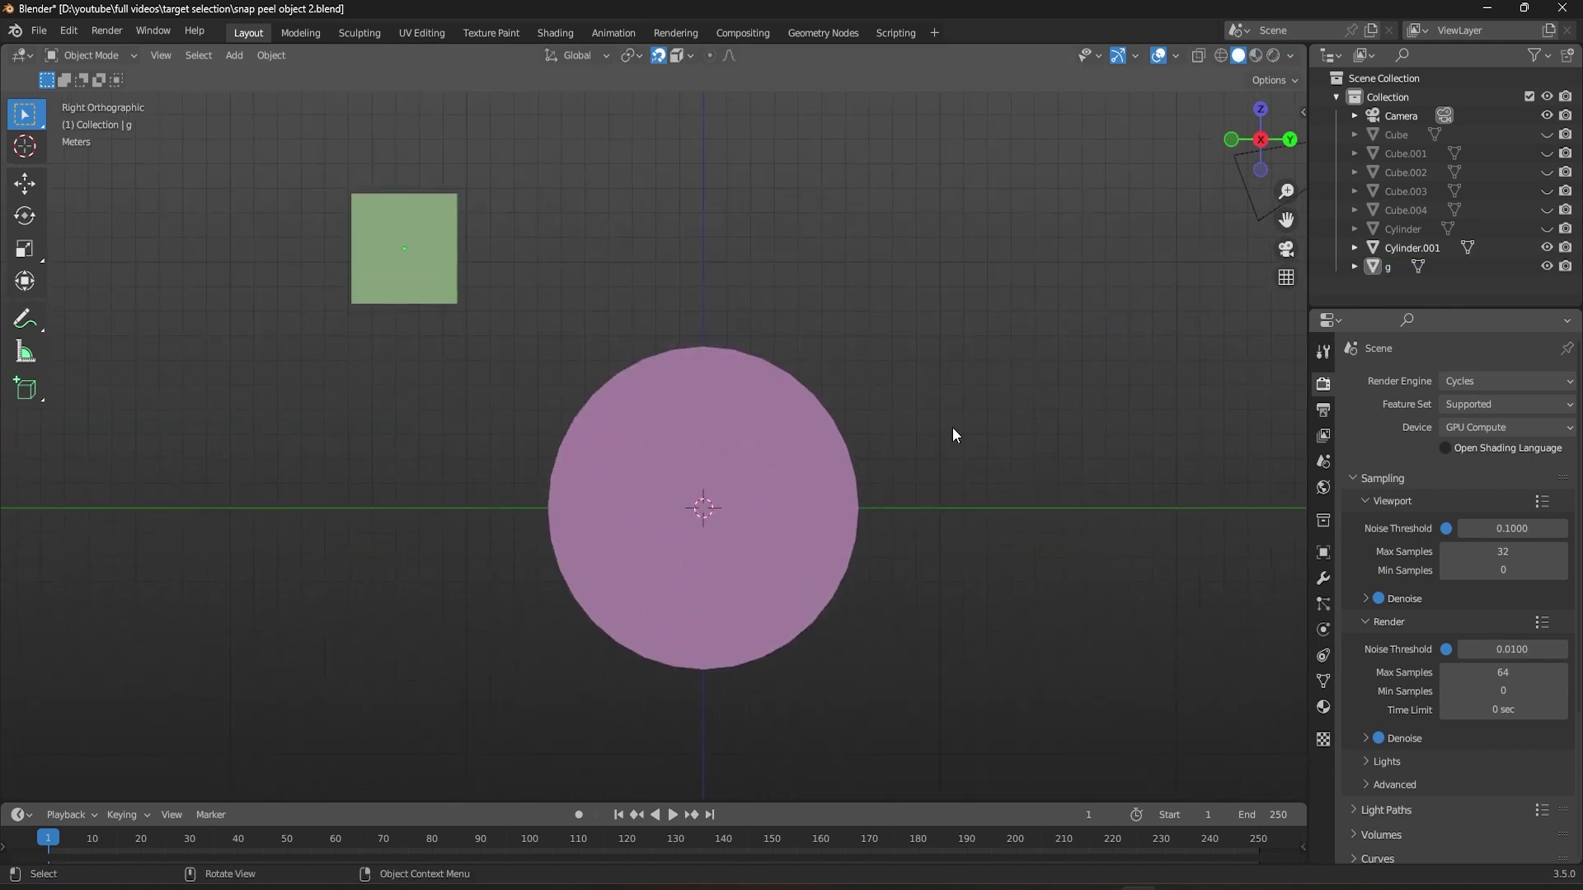
click(402, 290)
key(g)
click(908, 471)
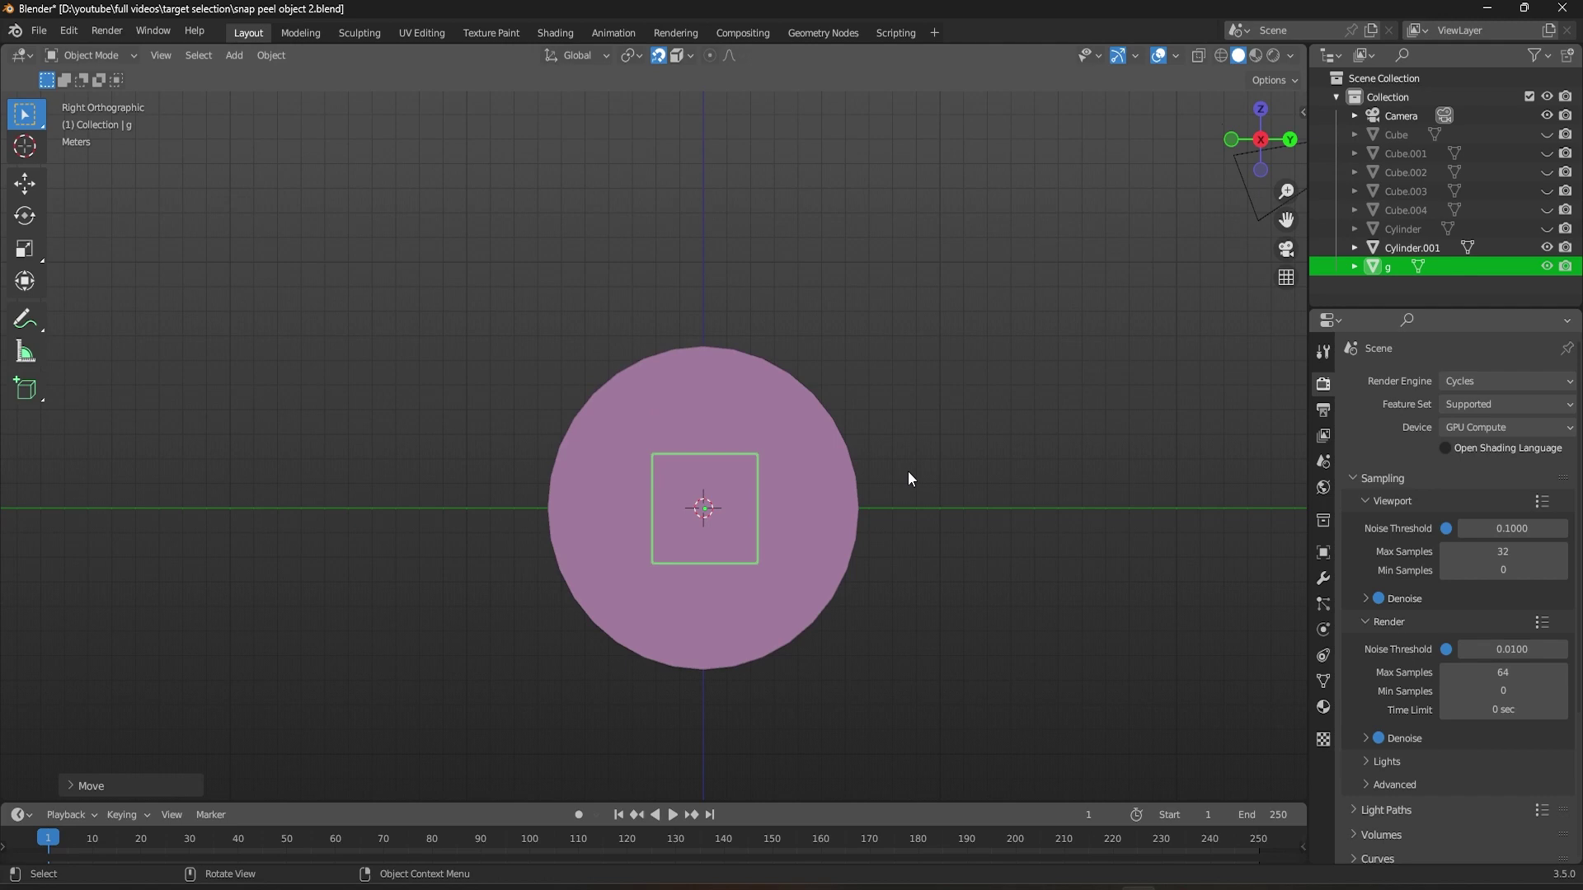
mouse_move(908, 471)
middle_down()
mouse_move(794, 489)
mouse_move(821, 541)
mouse_move(754, 547)
mouse_move(786, 548)
middle_up()
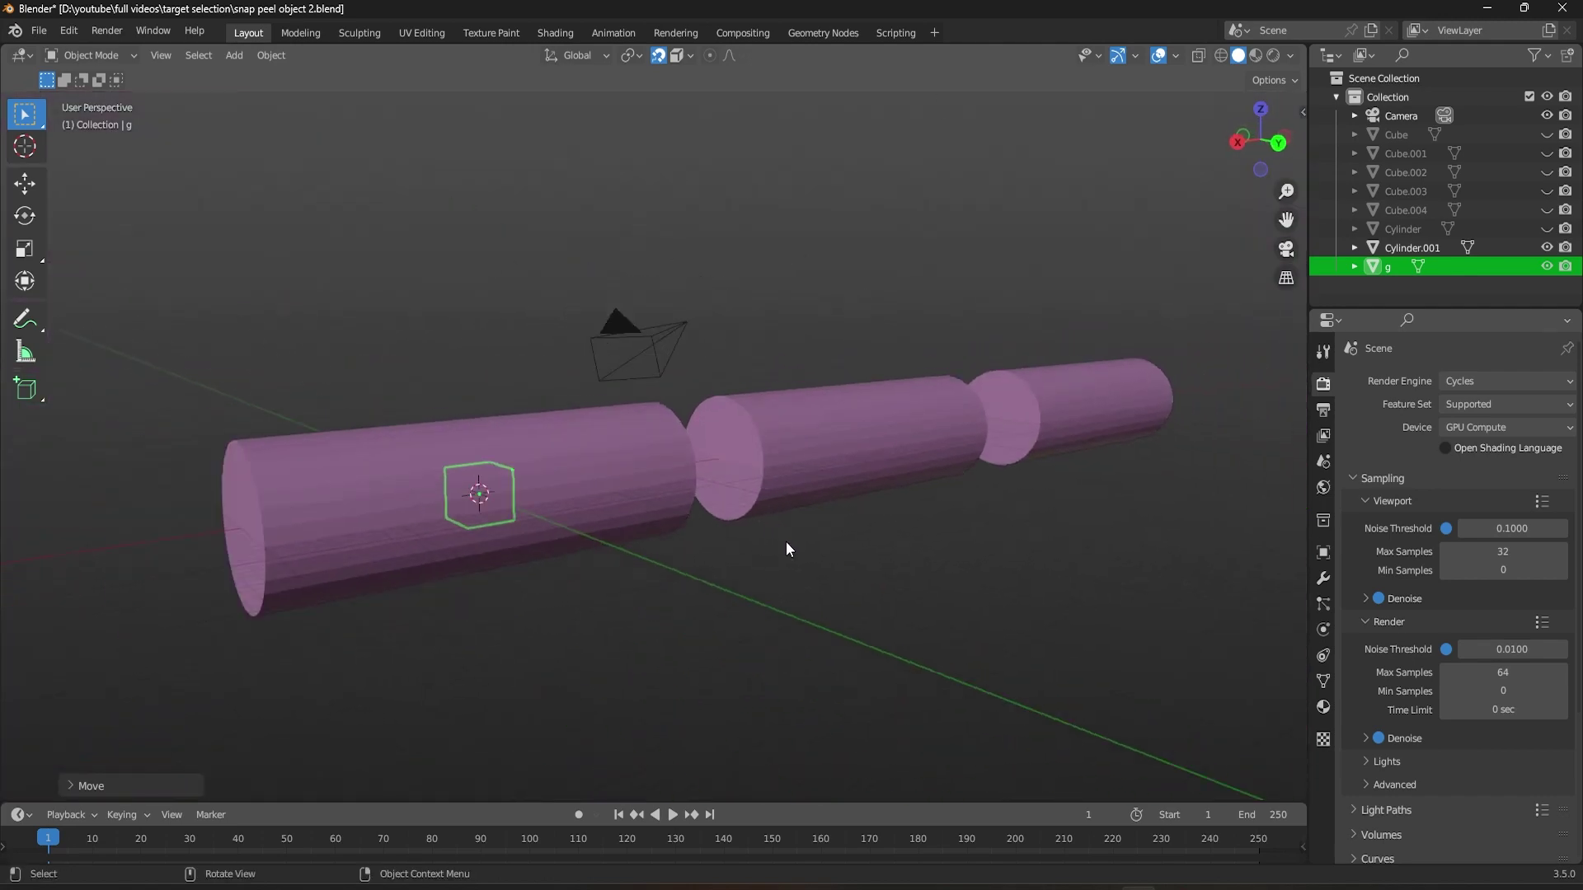
In Right view, snap cube g onto the circle centre and confirm its position.
click(690, 56)
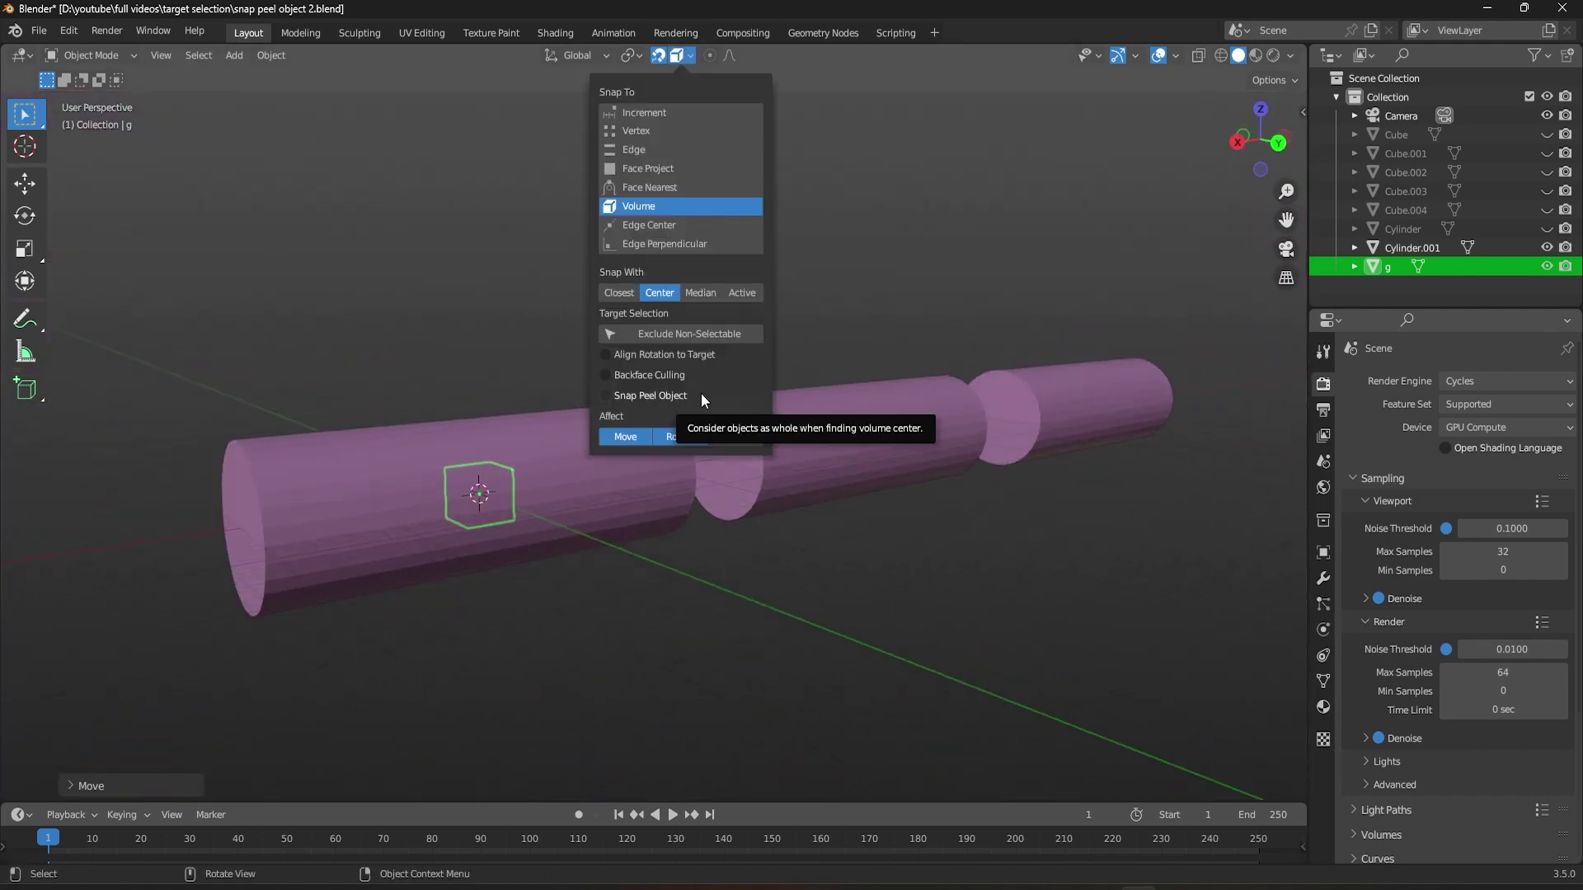
click(723, 515)
mouse_move(724, 516)
middle_down()
mouse_move(593, 585)
mouse_move(618, 583)
middle_up()
key(KP_3)
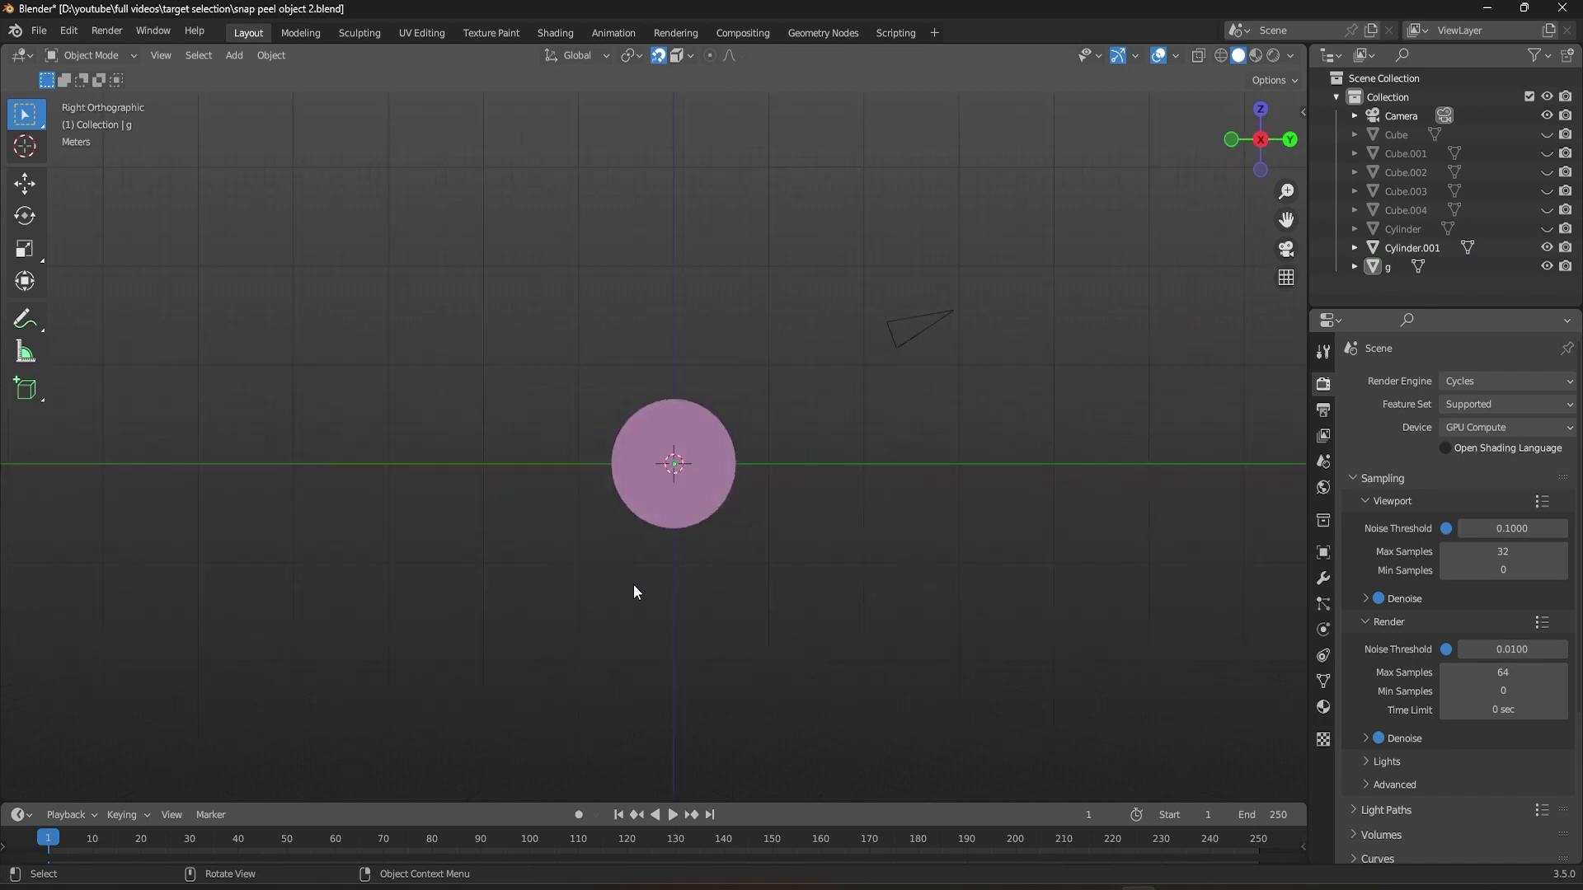
scroll(636, 589, up, 5)
click(697, 520)
key(g)
click(423, 356)
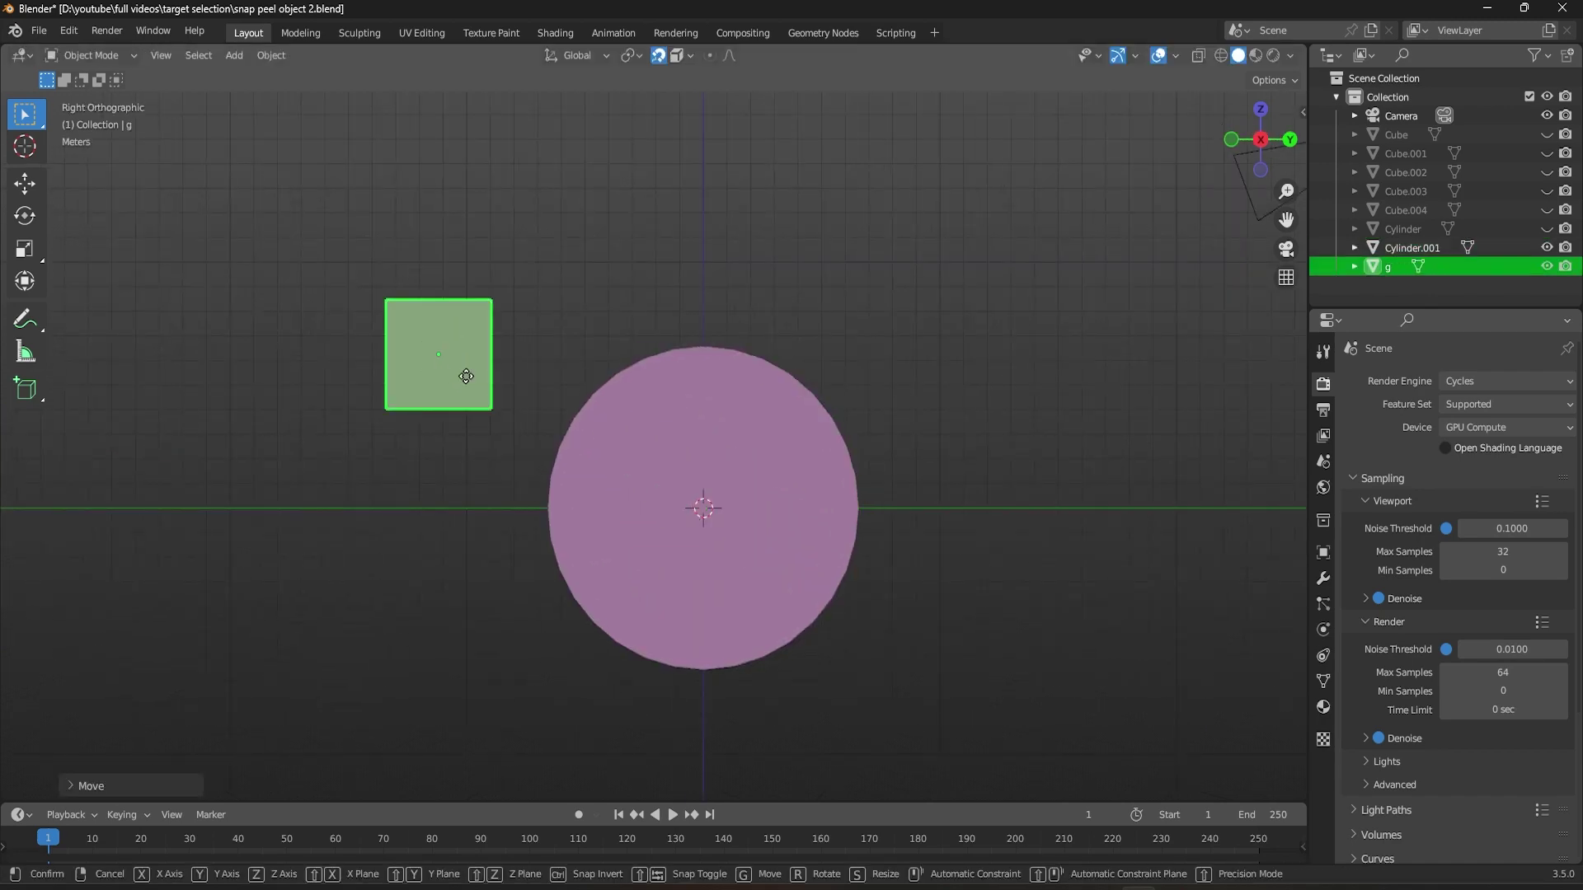
key(g)
click(982, 510)
Back in Object Mode, view the cylinders in Wireframe shading, then return to Solid.
key(Tab)
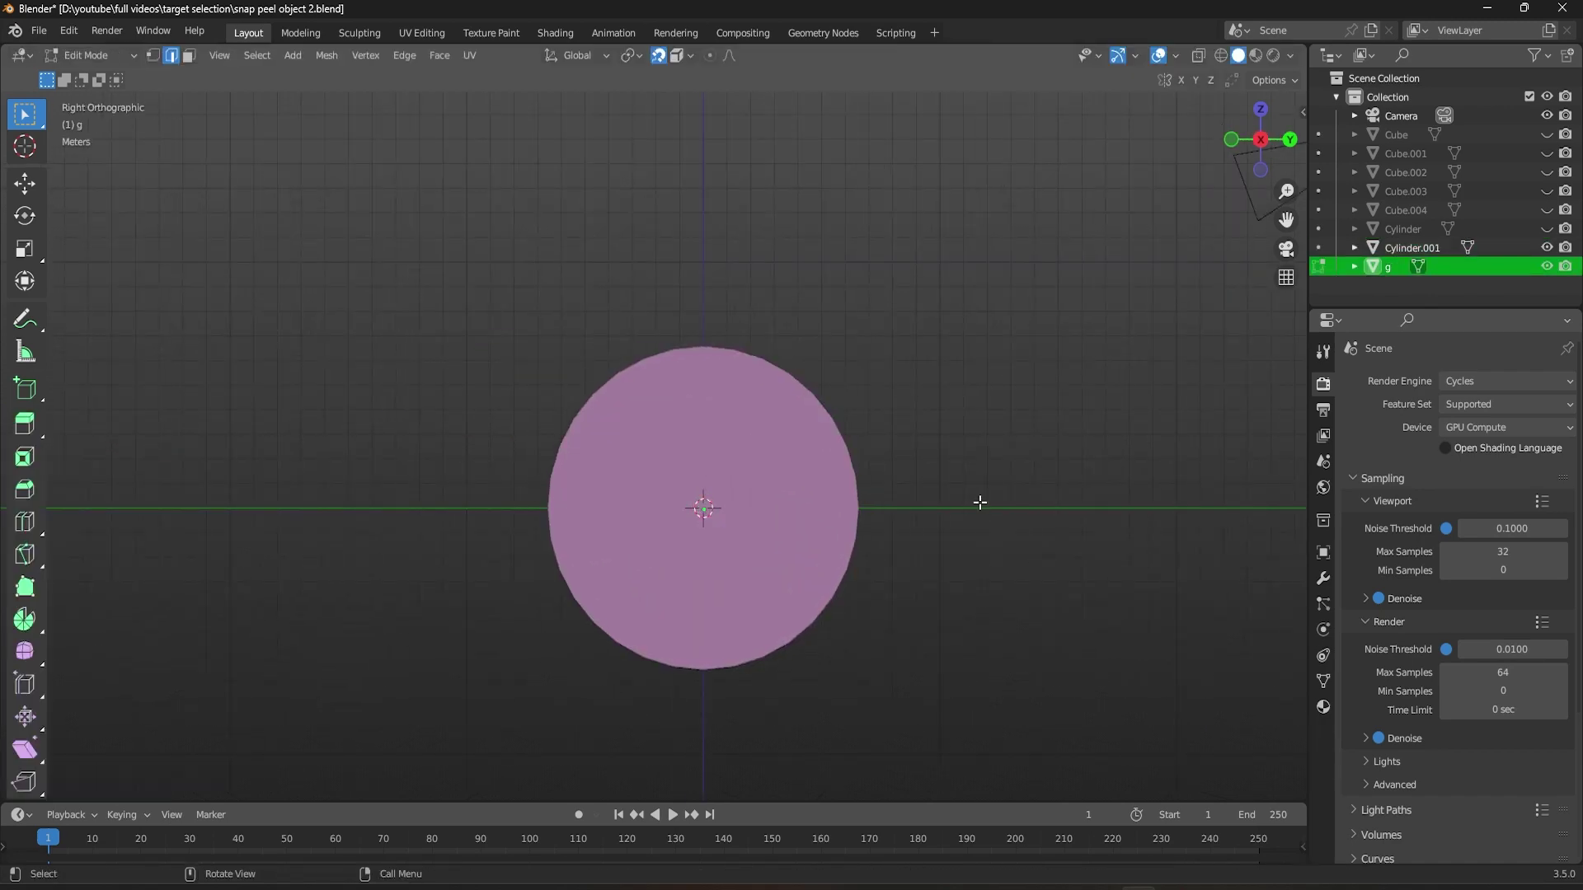
key(Tab)
mouse_move(980, 510)
middle_down()
mouse_move(879, 508)
mouse_move(1033, 325)
middle_up()
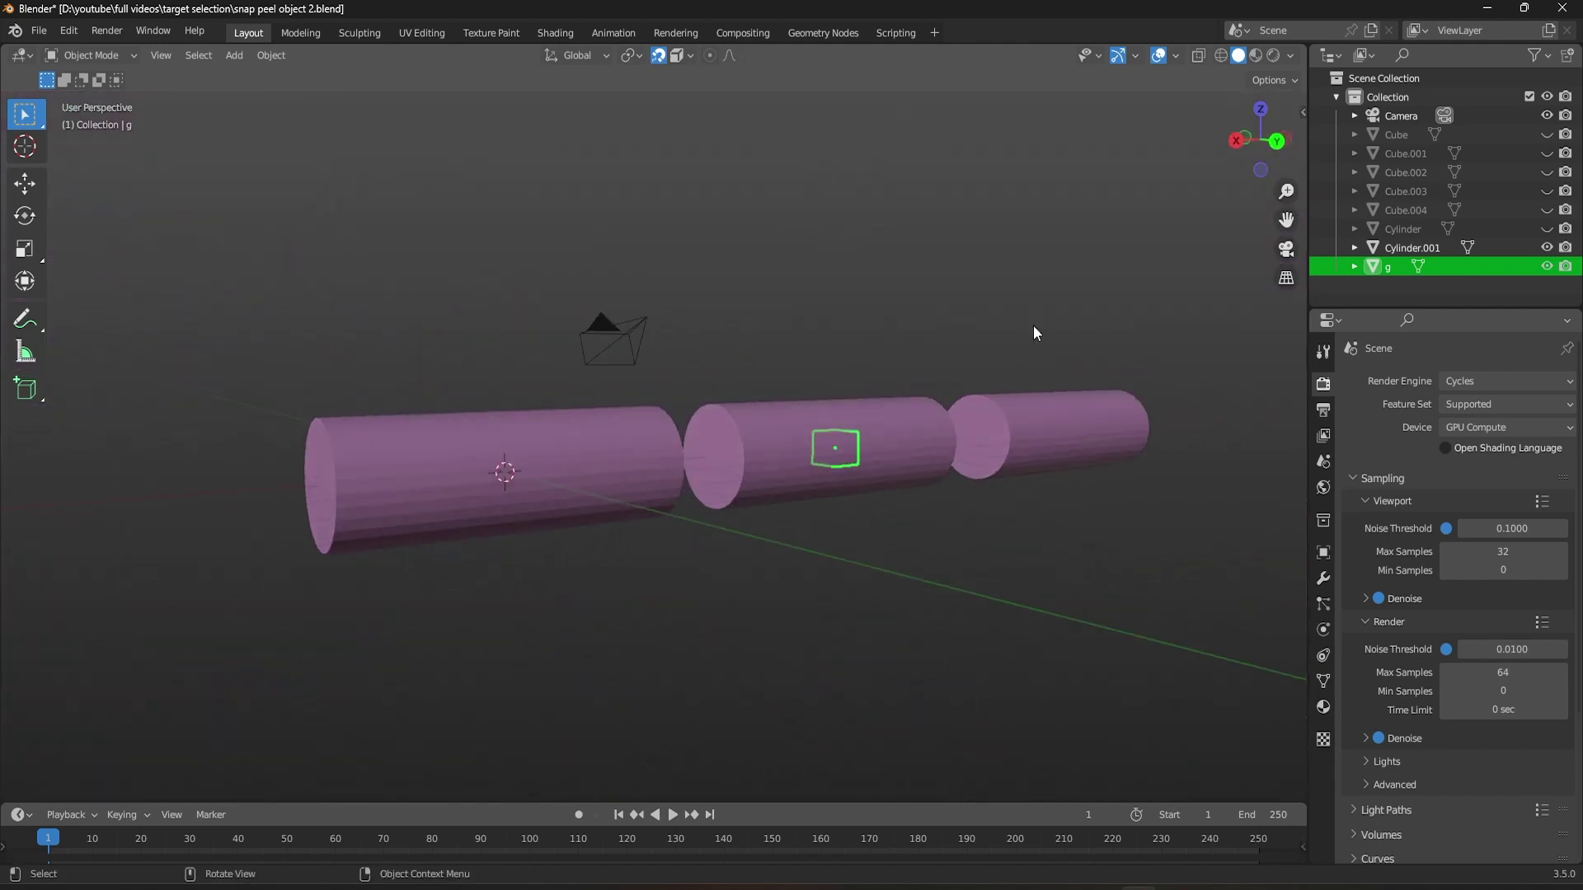
click(1221, 54)
mouse_move(767, 596)
middle_down()
mouse_move(745, 540)
mouse_move(915, 561)
middle_up()
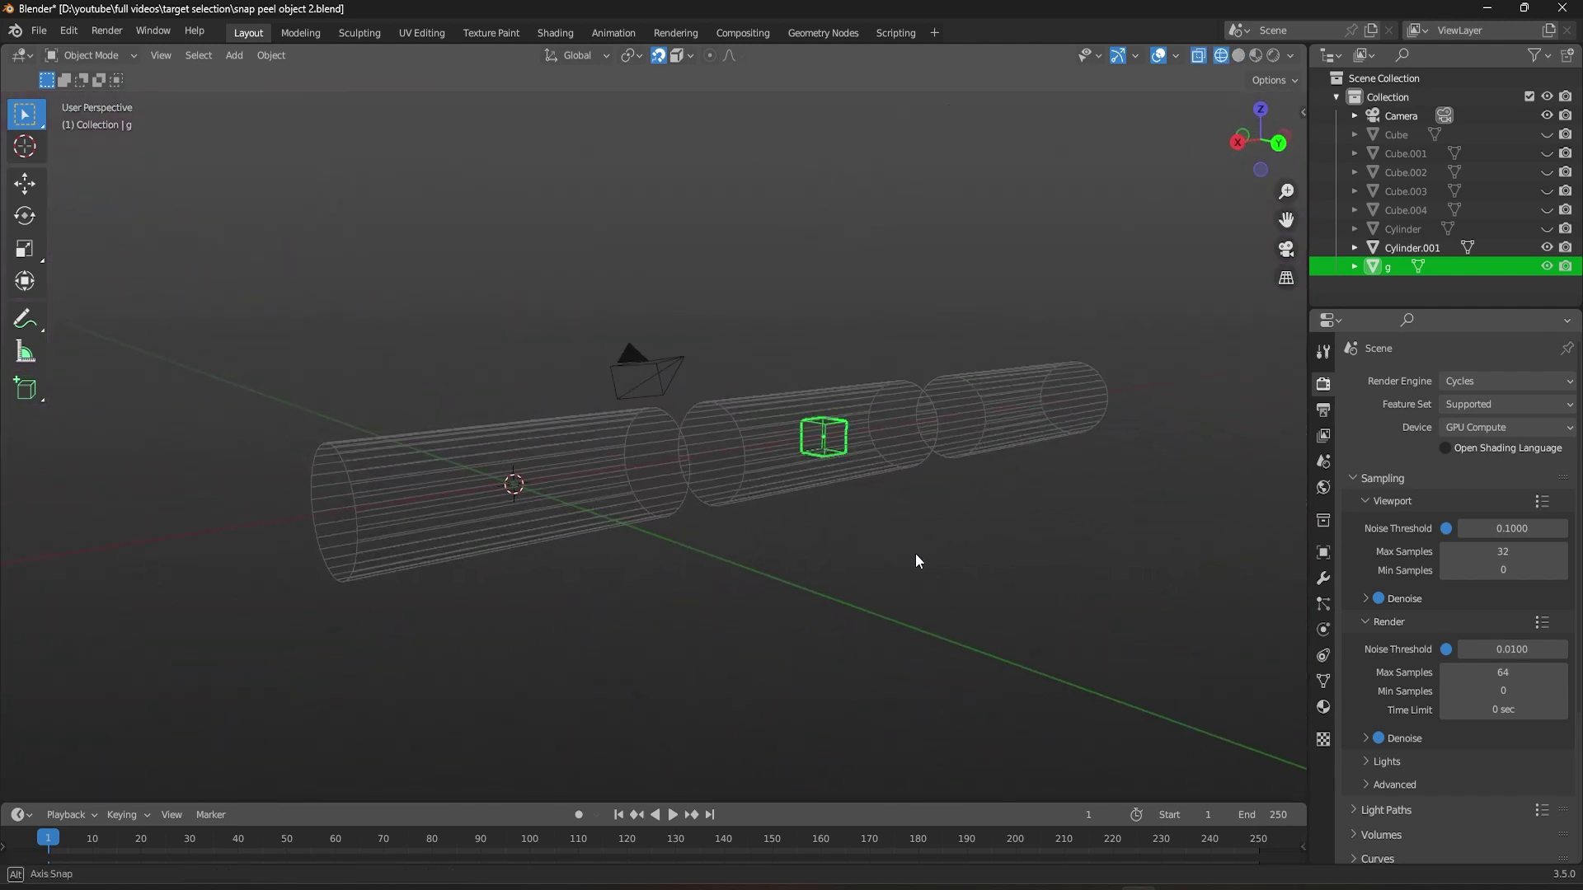
click(1237, 55)
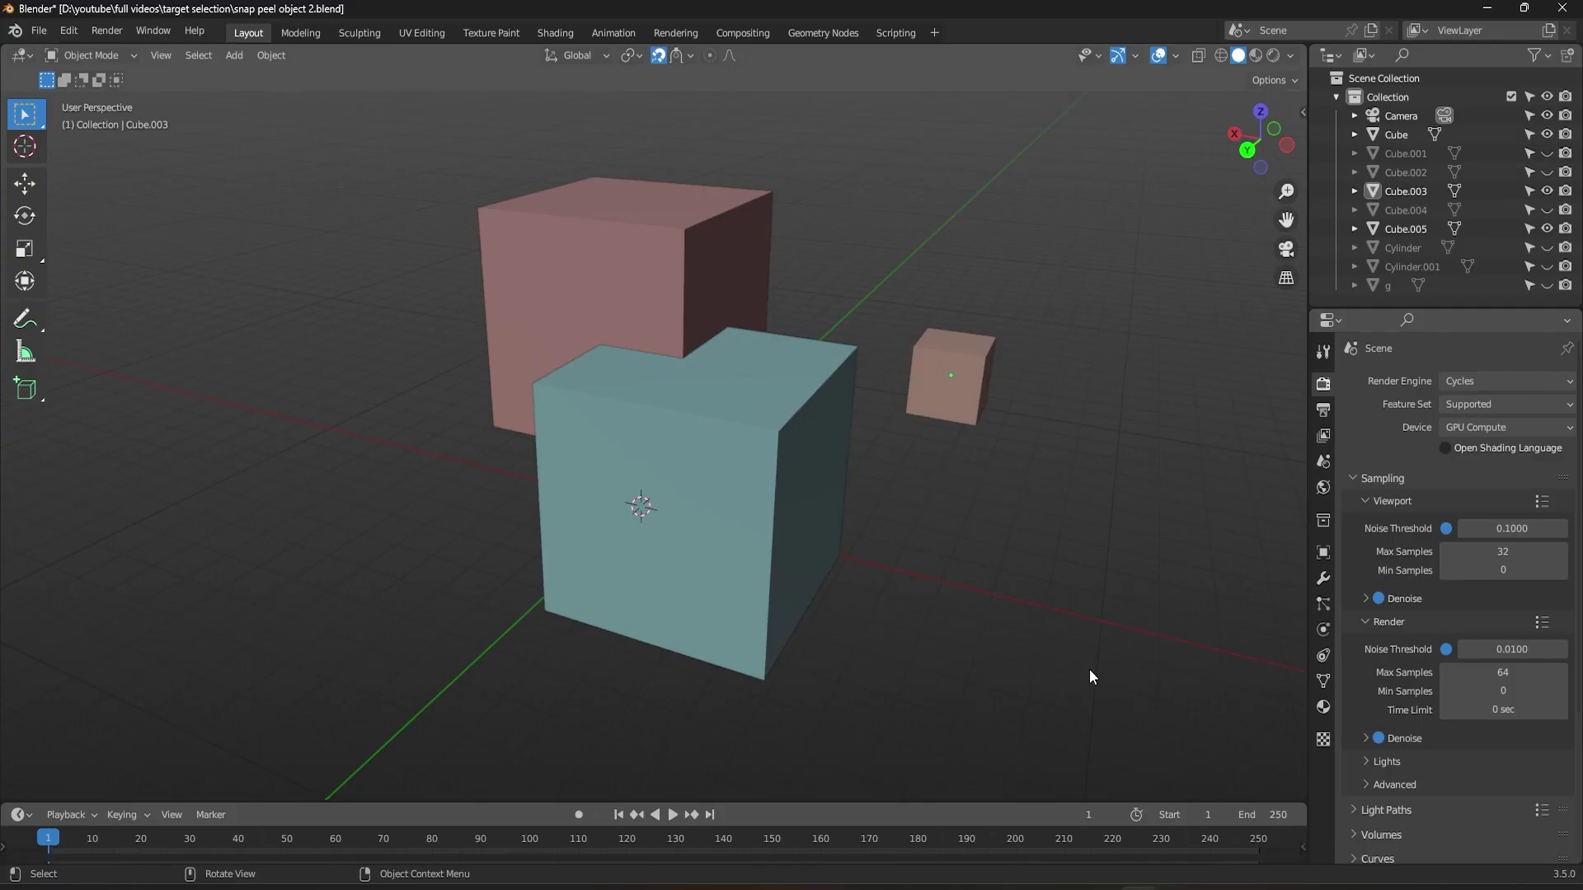
With Face Nearest snapping, move the small cube Cube.003 onto the teal cube's top.
click(690, 55)
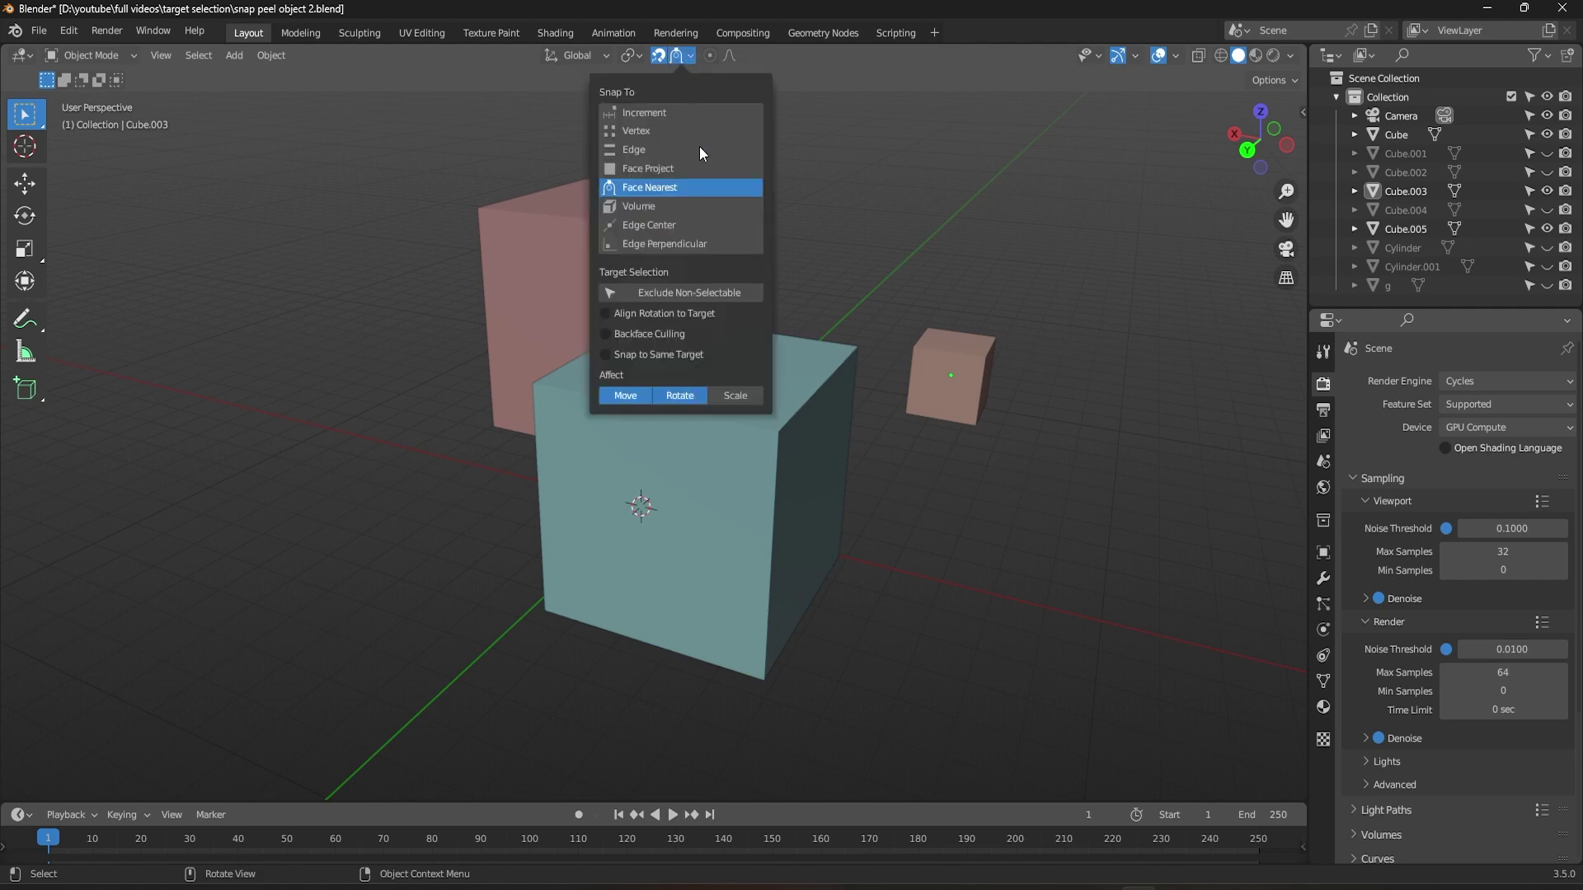
mouse_move(659, 353)
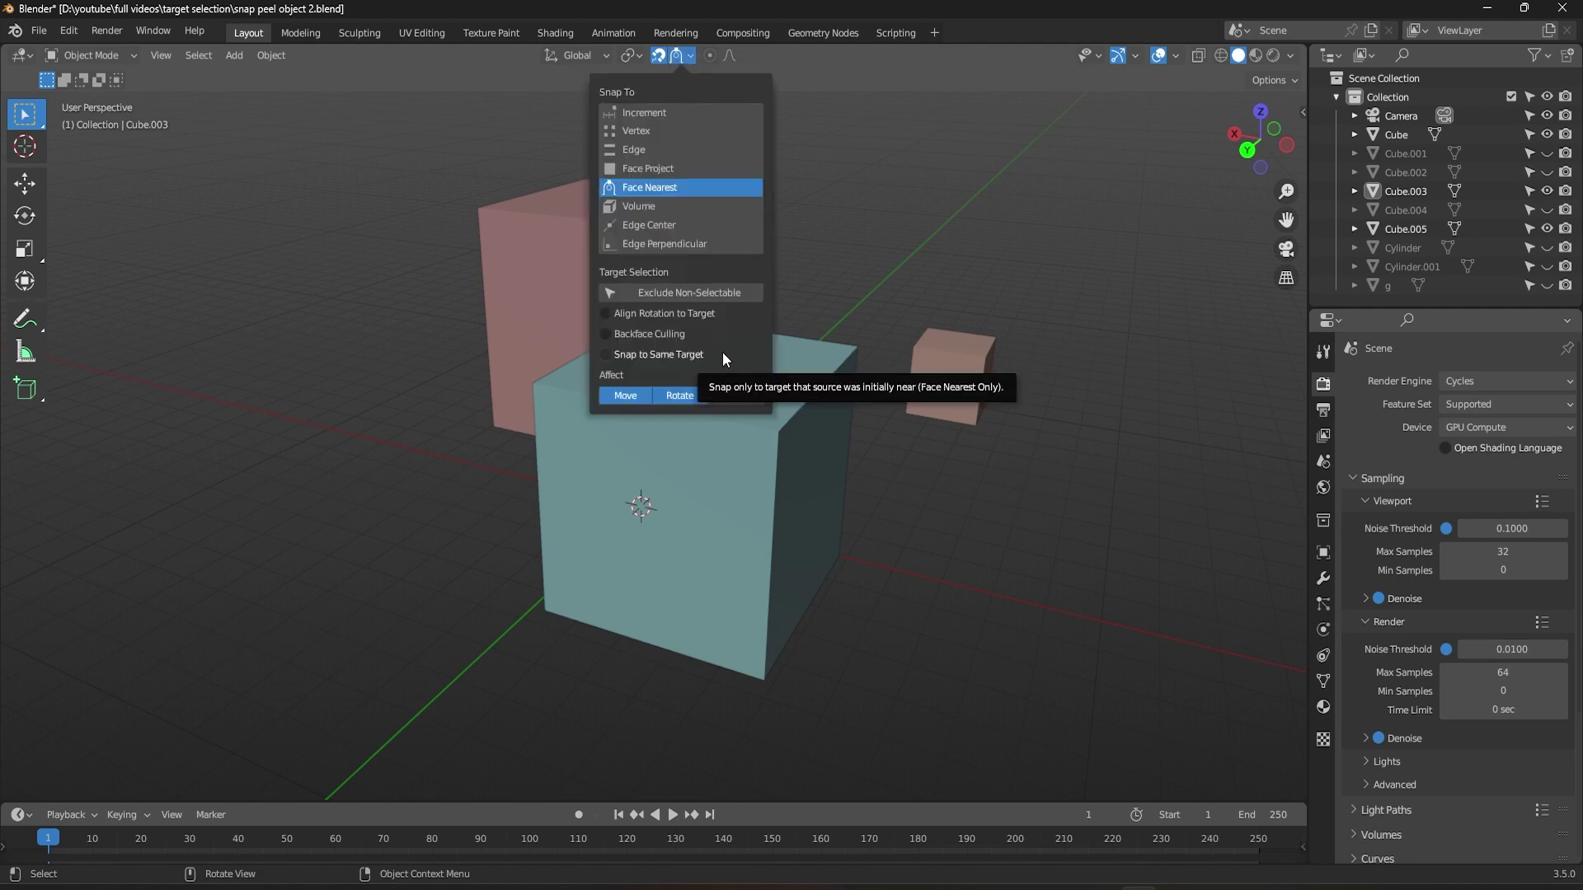
click(728, 454)
click(674, 261)
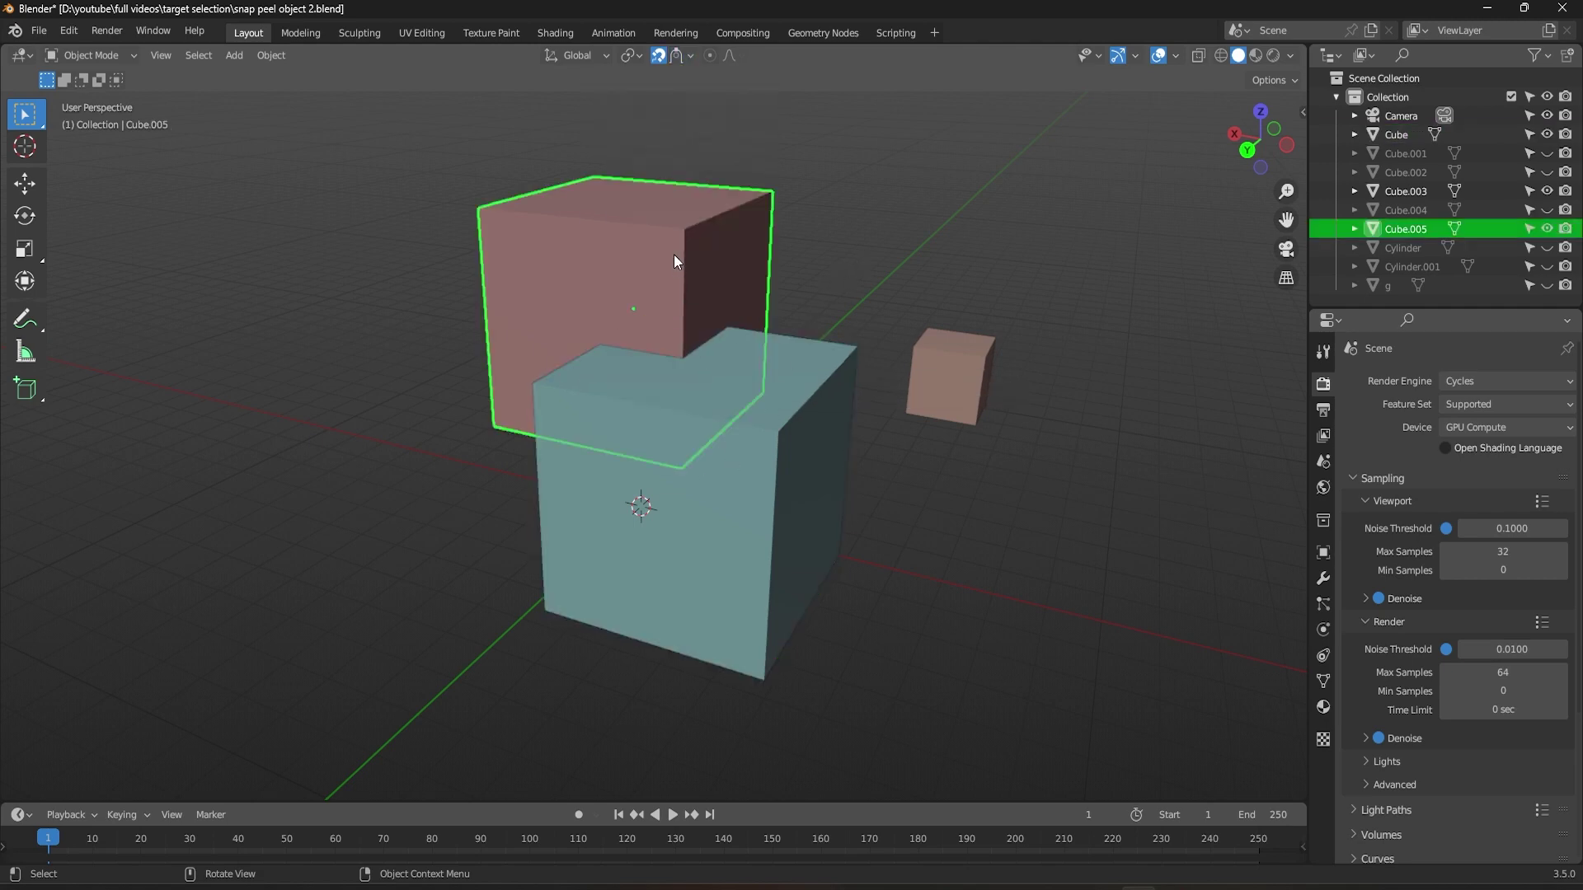
click(947, 364)
key(g)
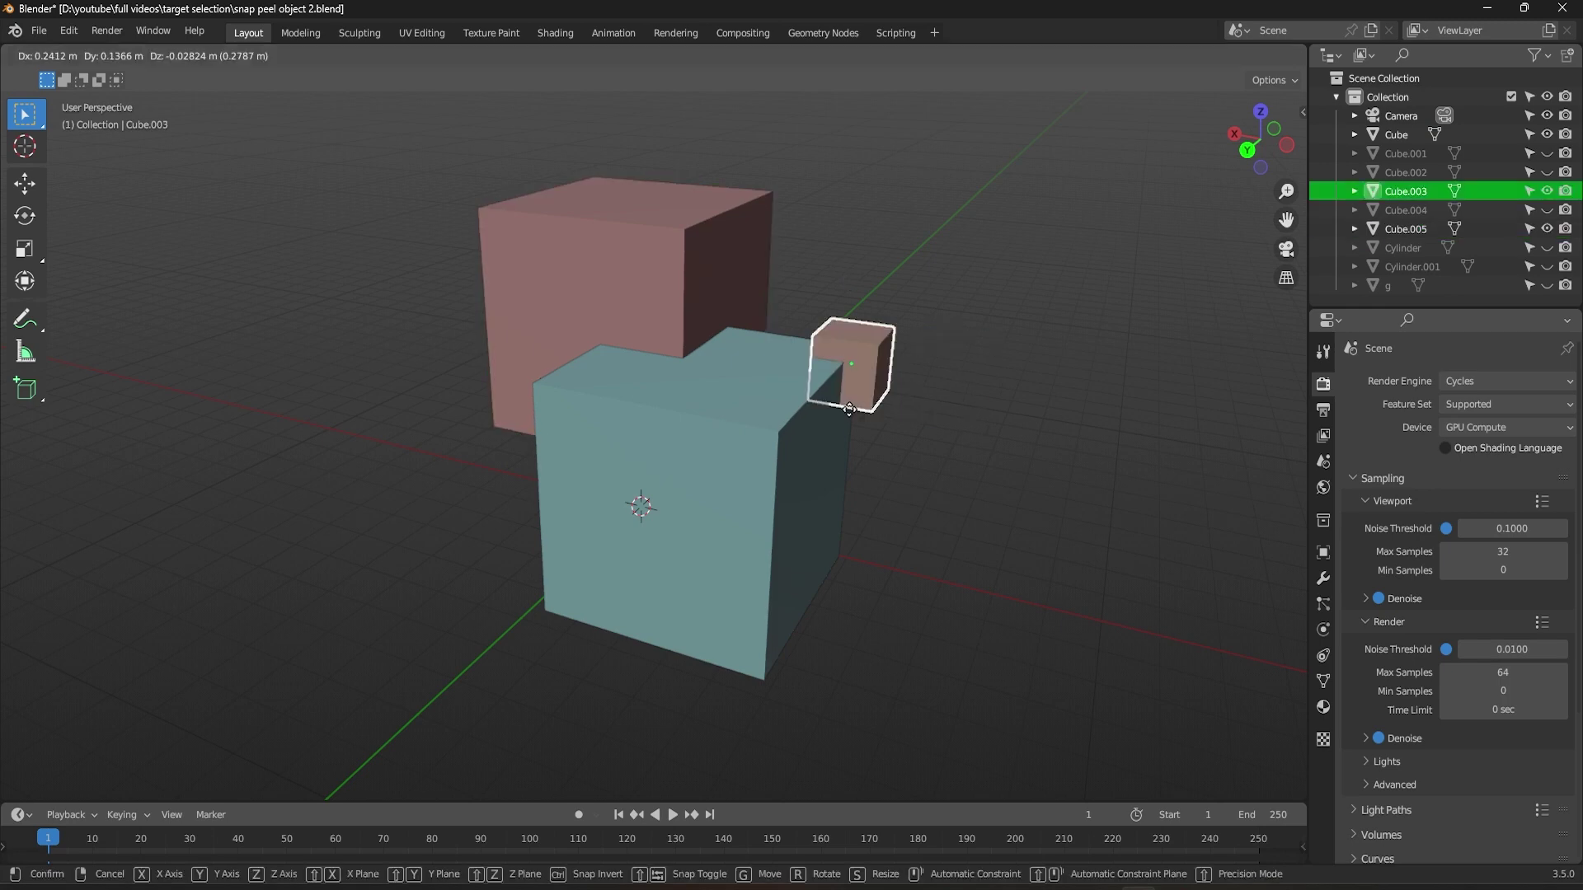
click(774, 356)
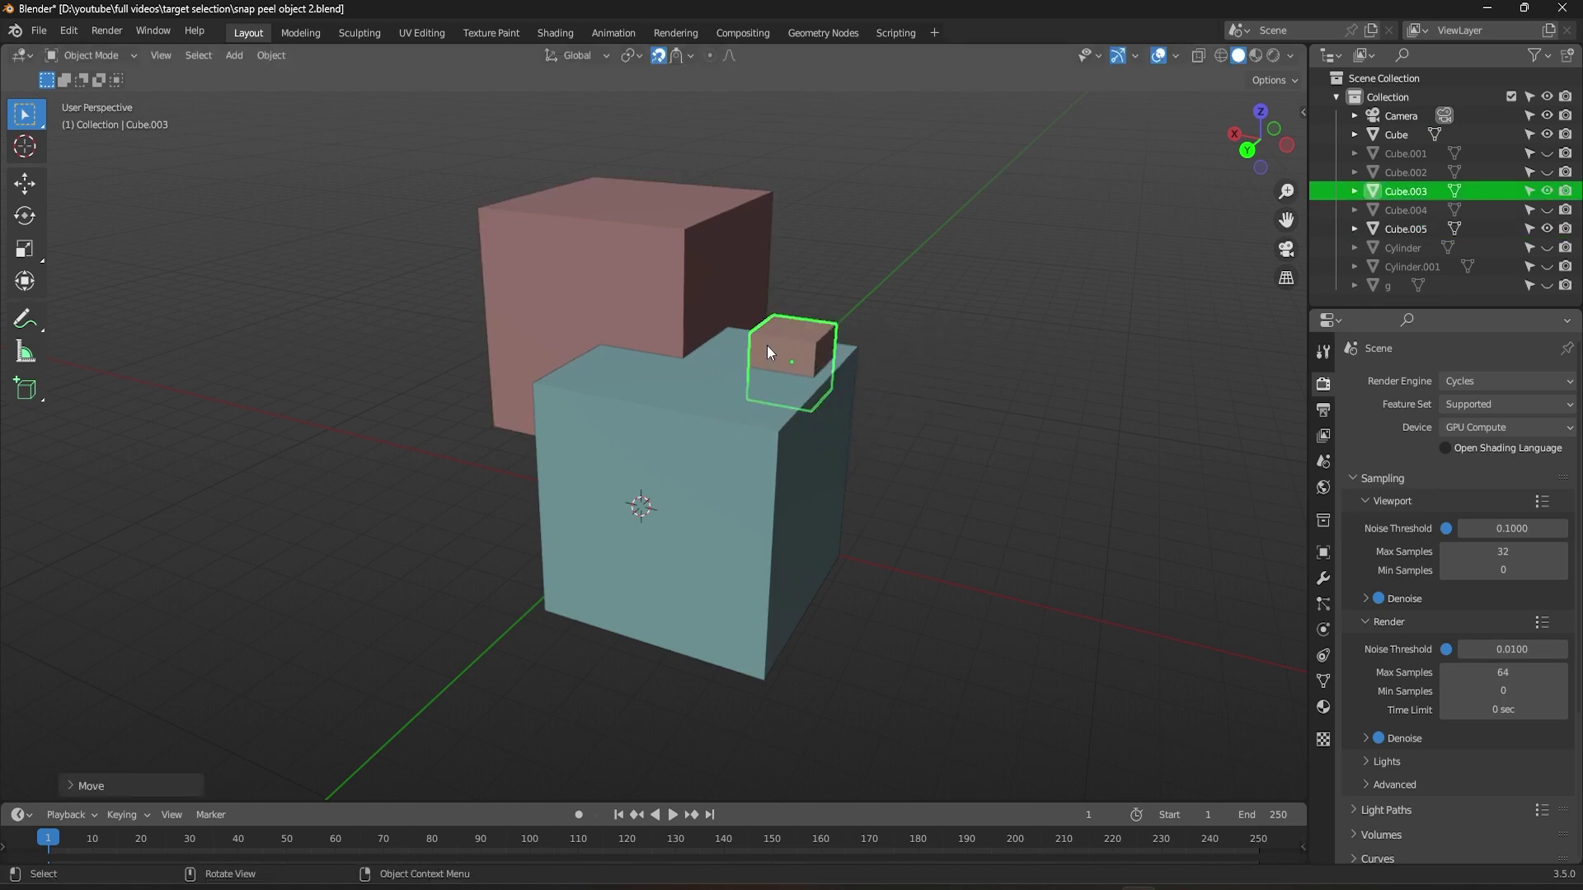
In Edit Mode, snap Cube.003's geometry onto the teal cube's top, then grab it again.
key(Tab)
key(g)
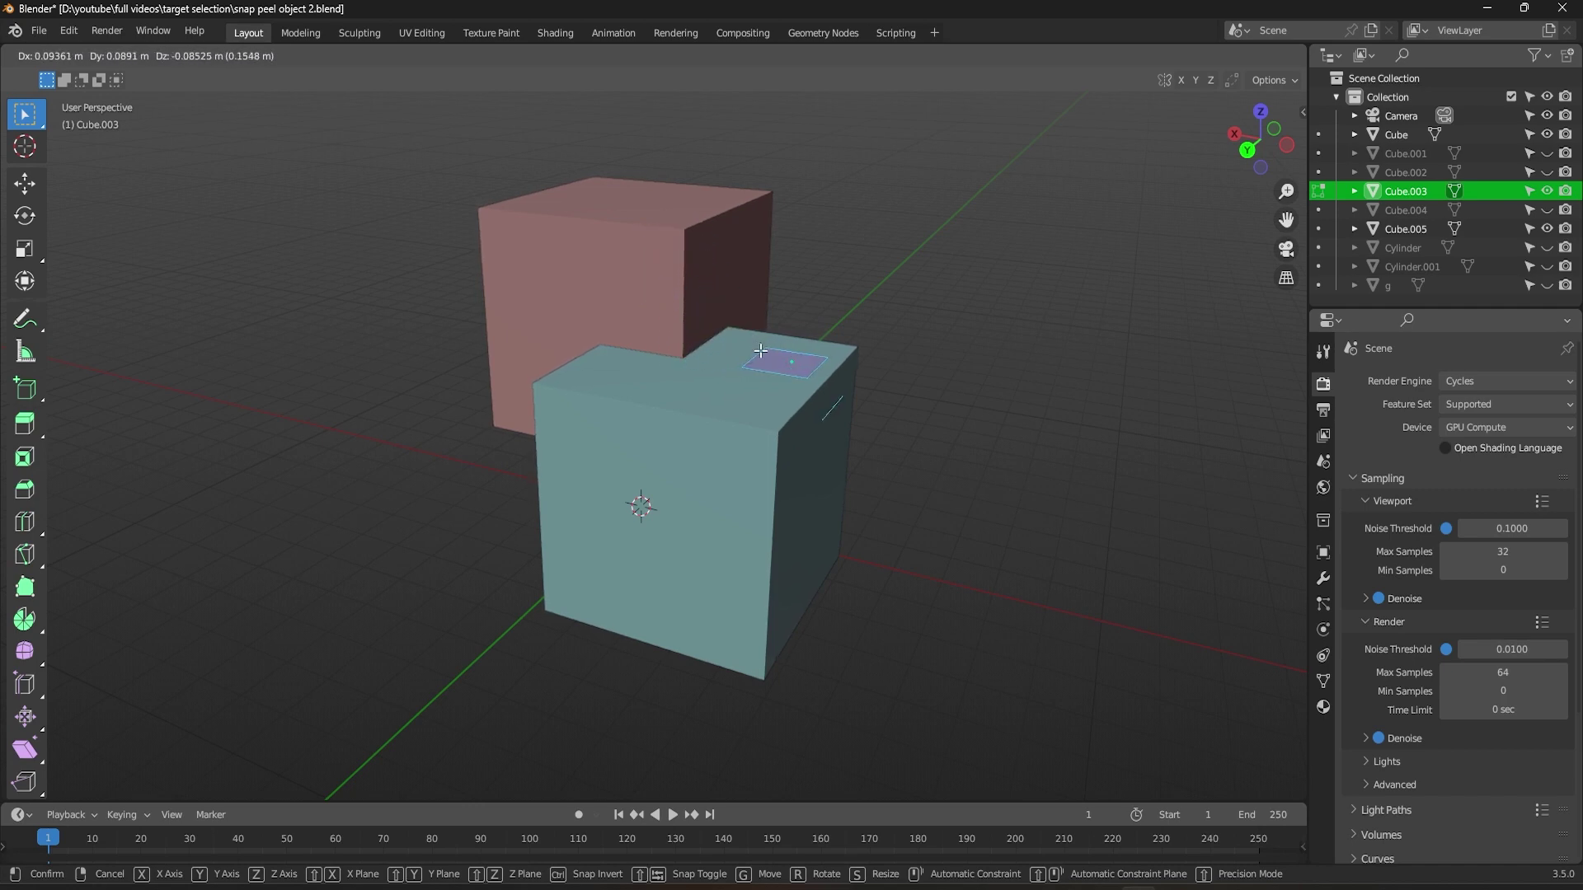
click(761, 304)
click(685, 58)
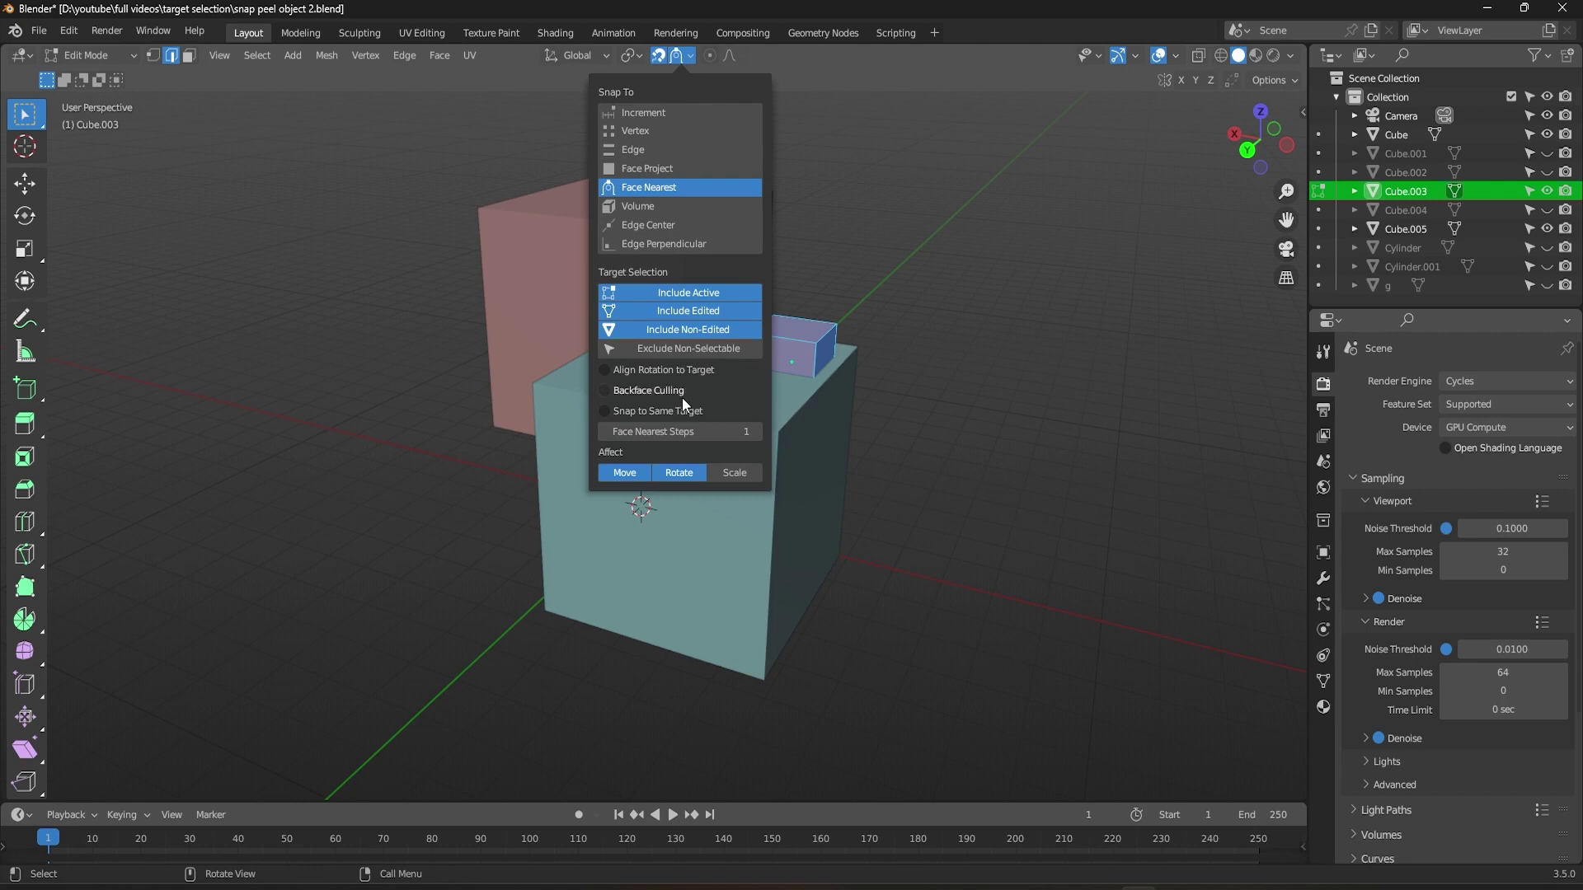
key(g)
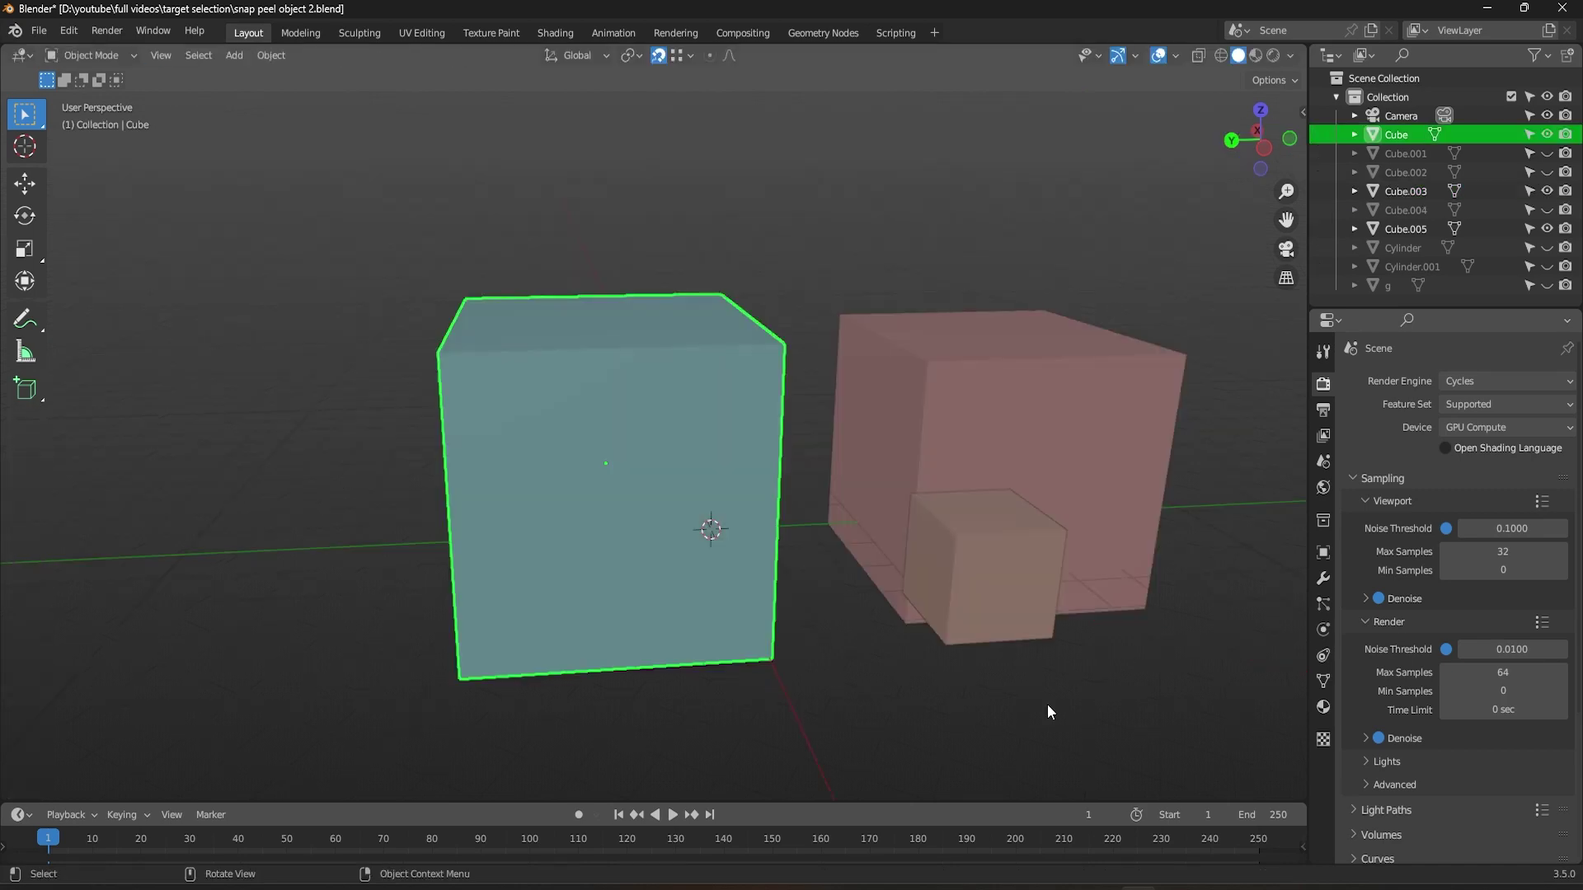
key(Tab)
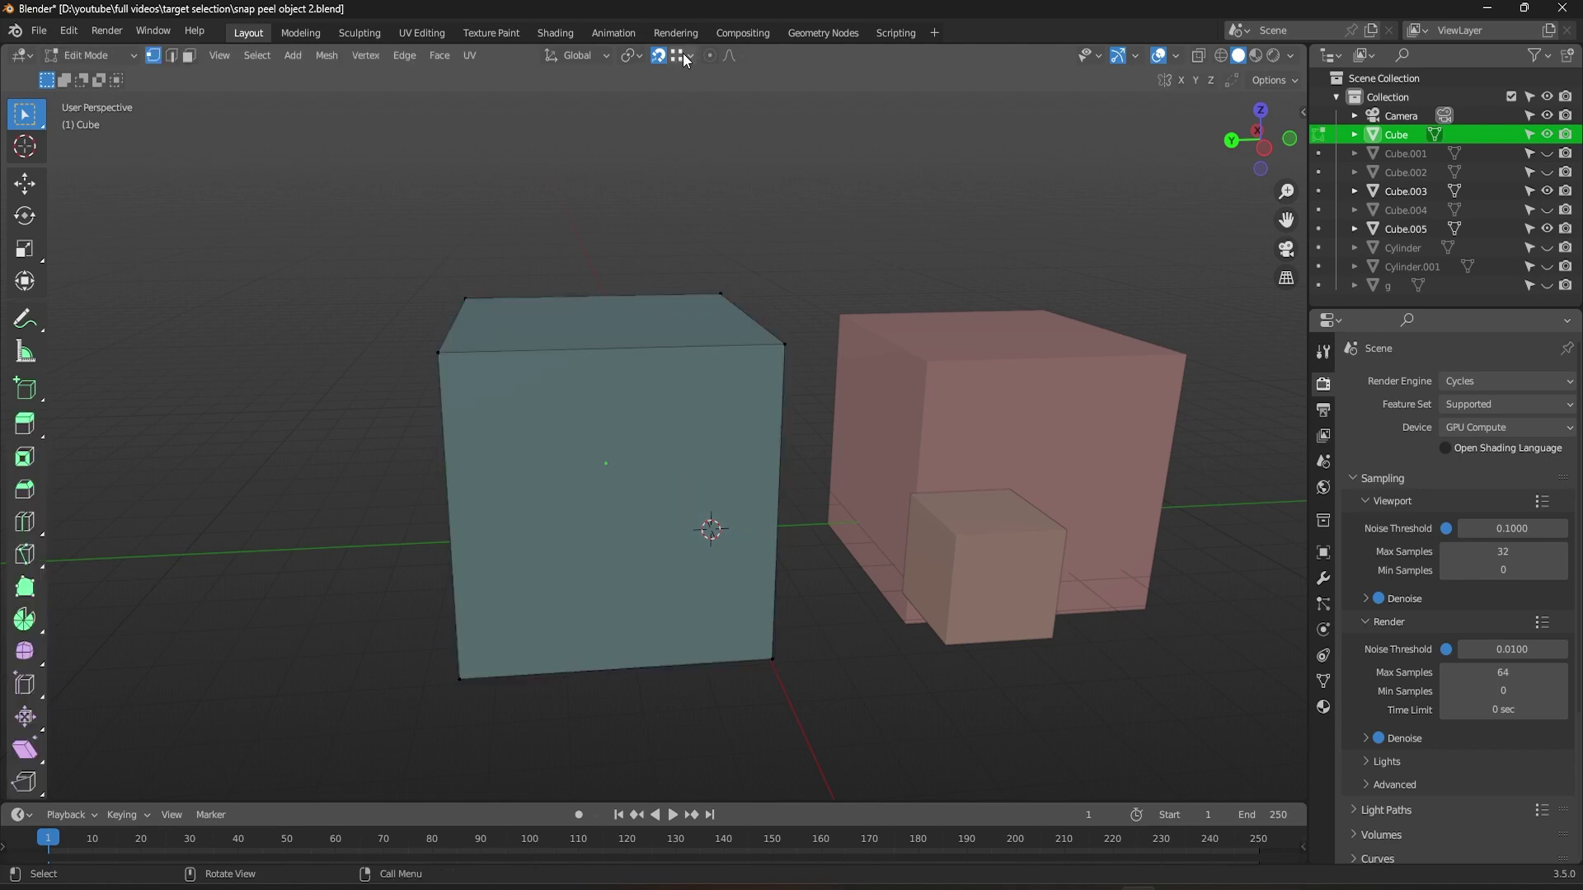
click(683, 54)
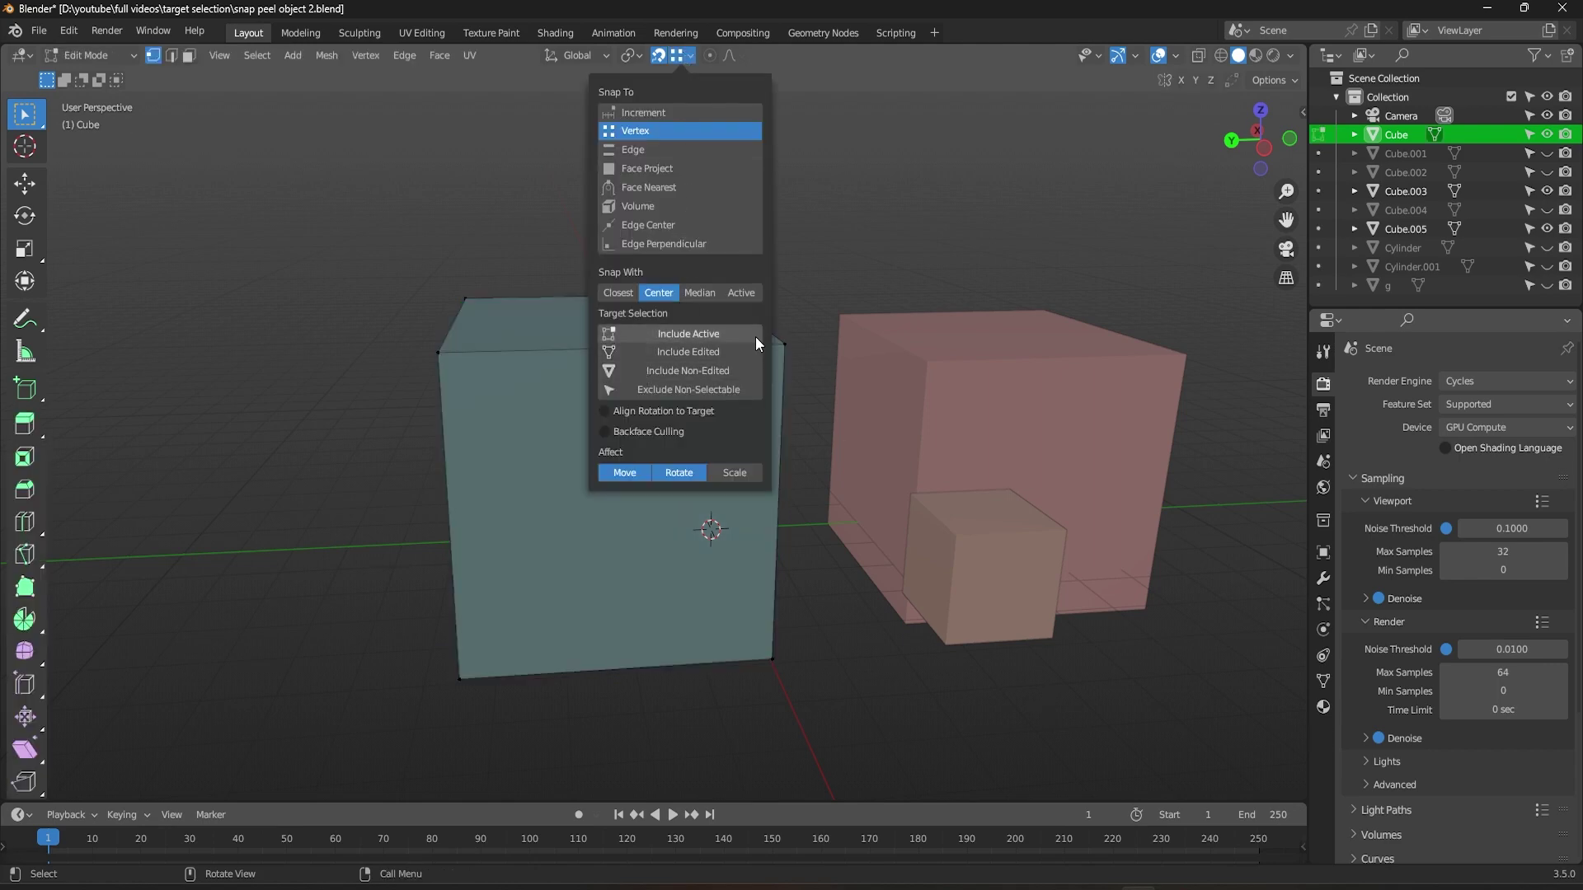
key(g)
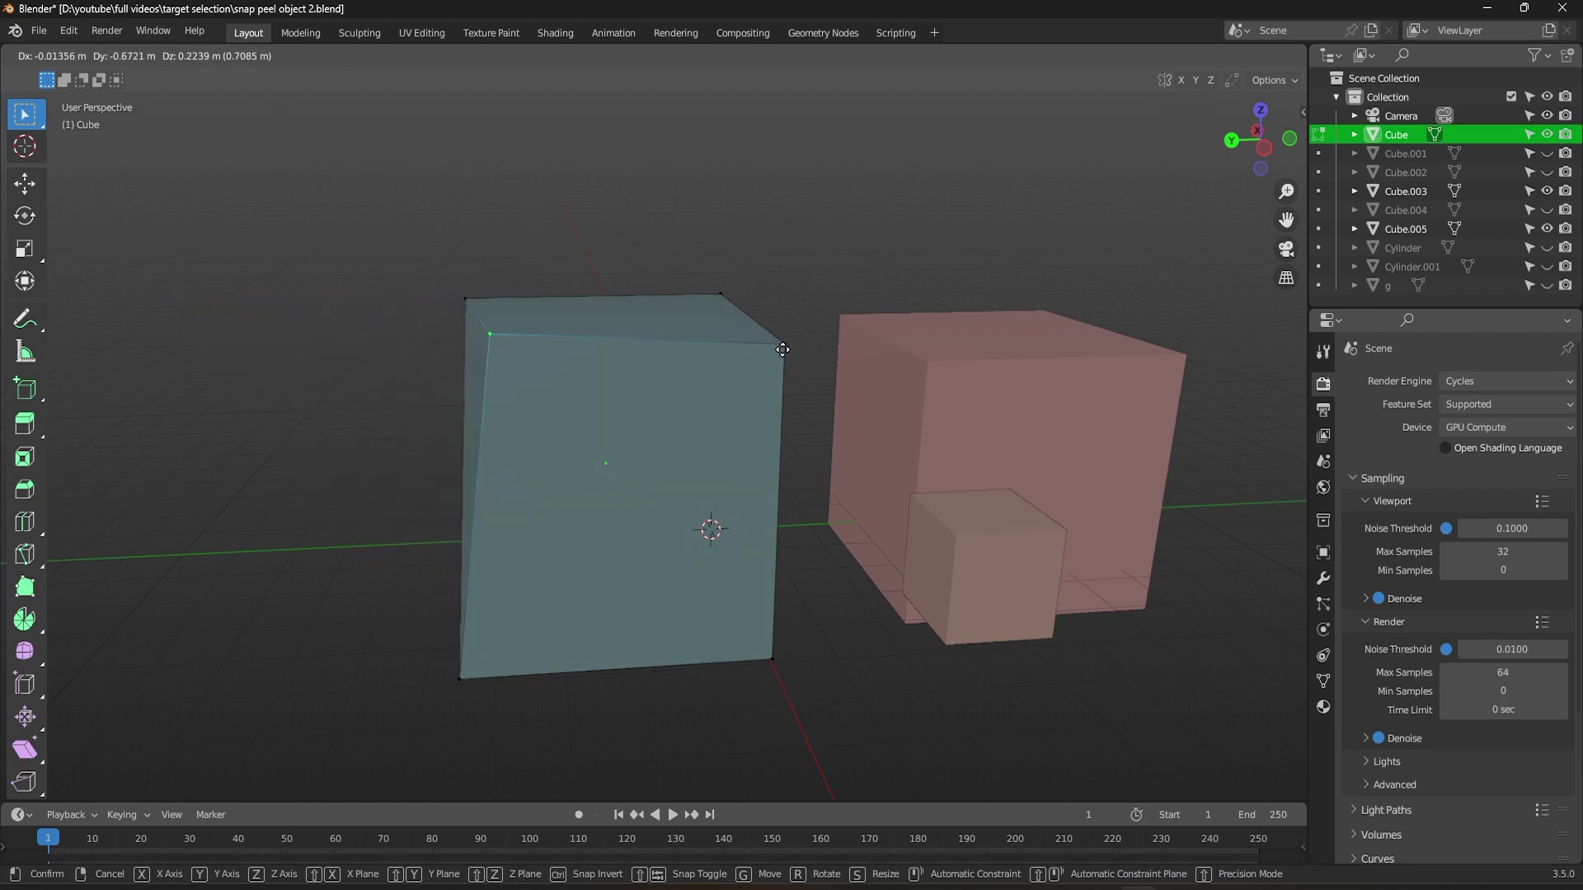
key(Escape)
click(682, 53)
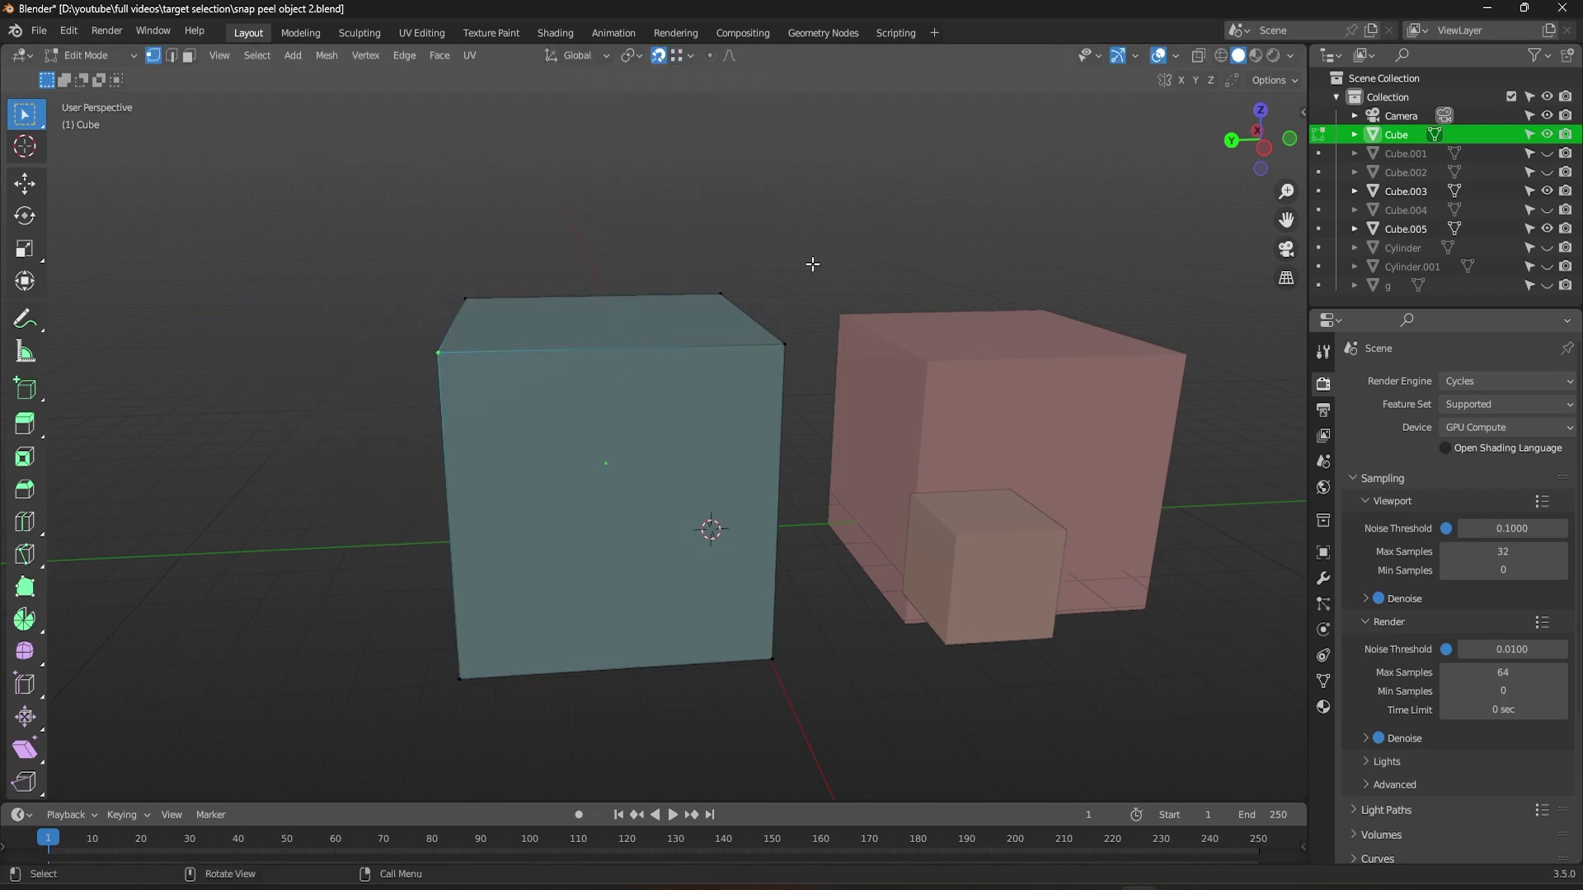
key(g)
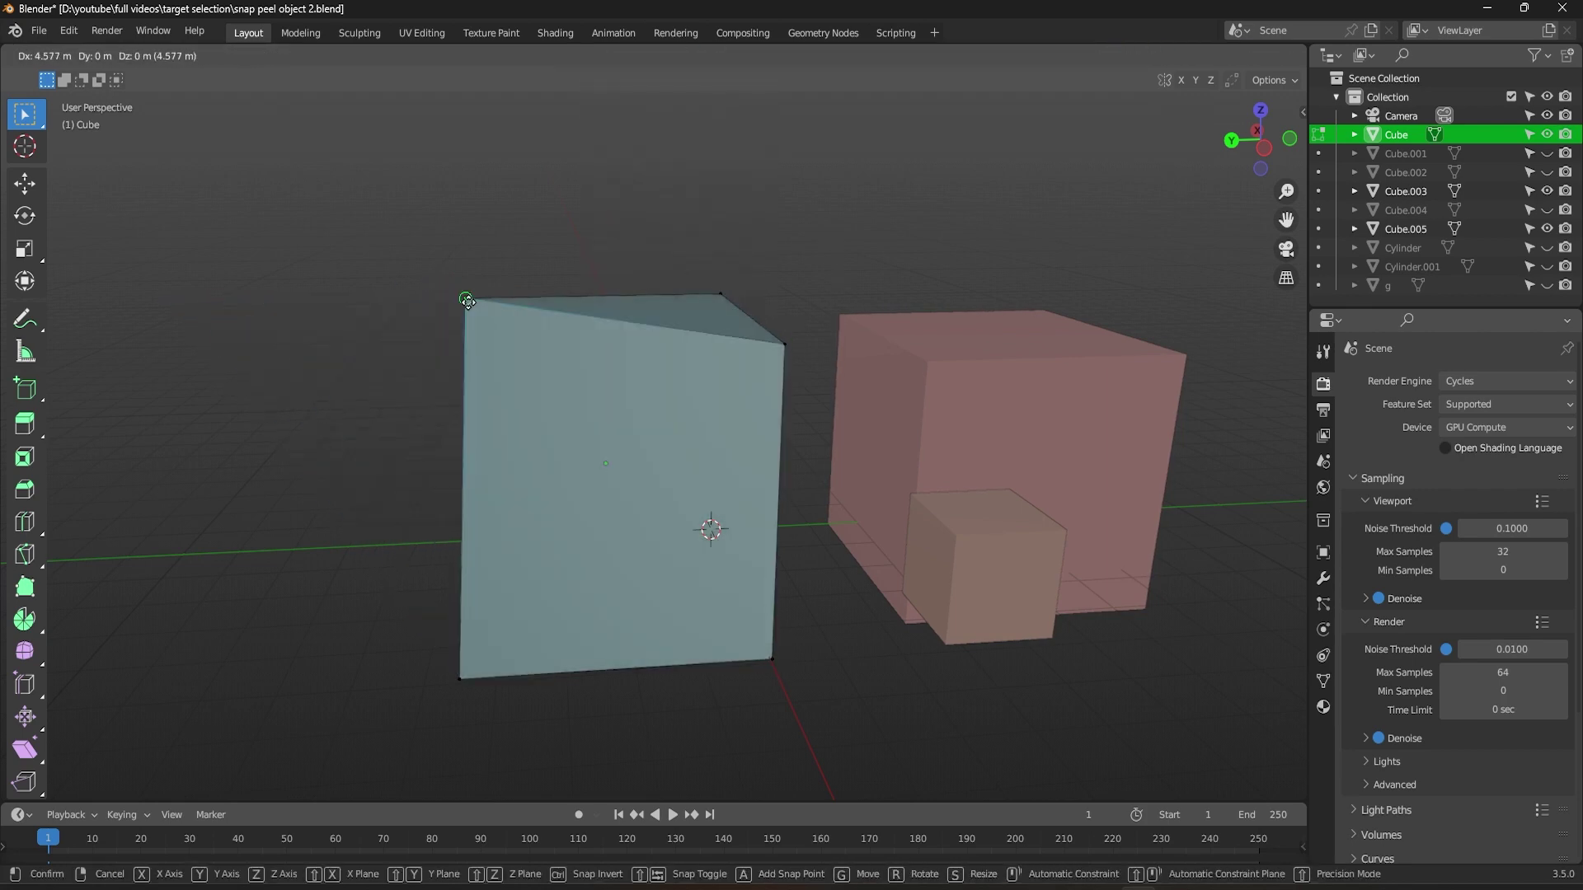
key(Escape)
key(Tab)
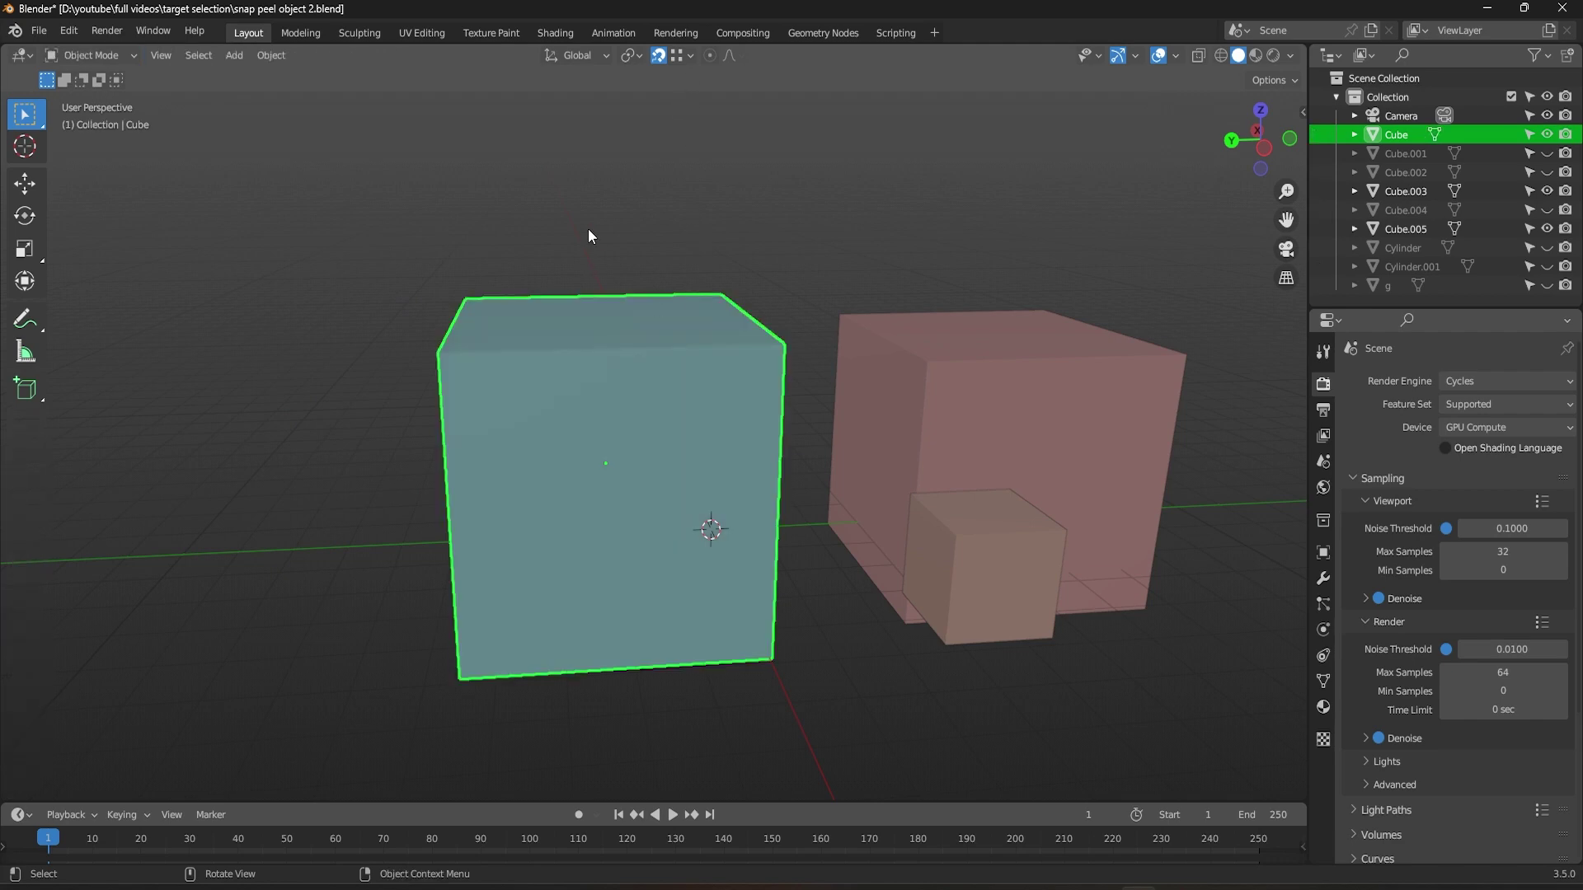
shift+click(820, 332)
key(Tab)
click(684, 55)
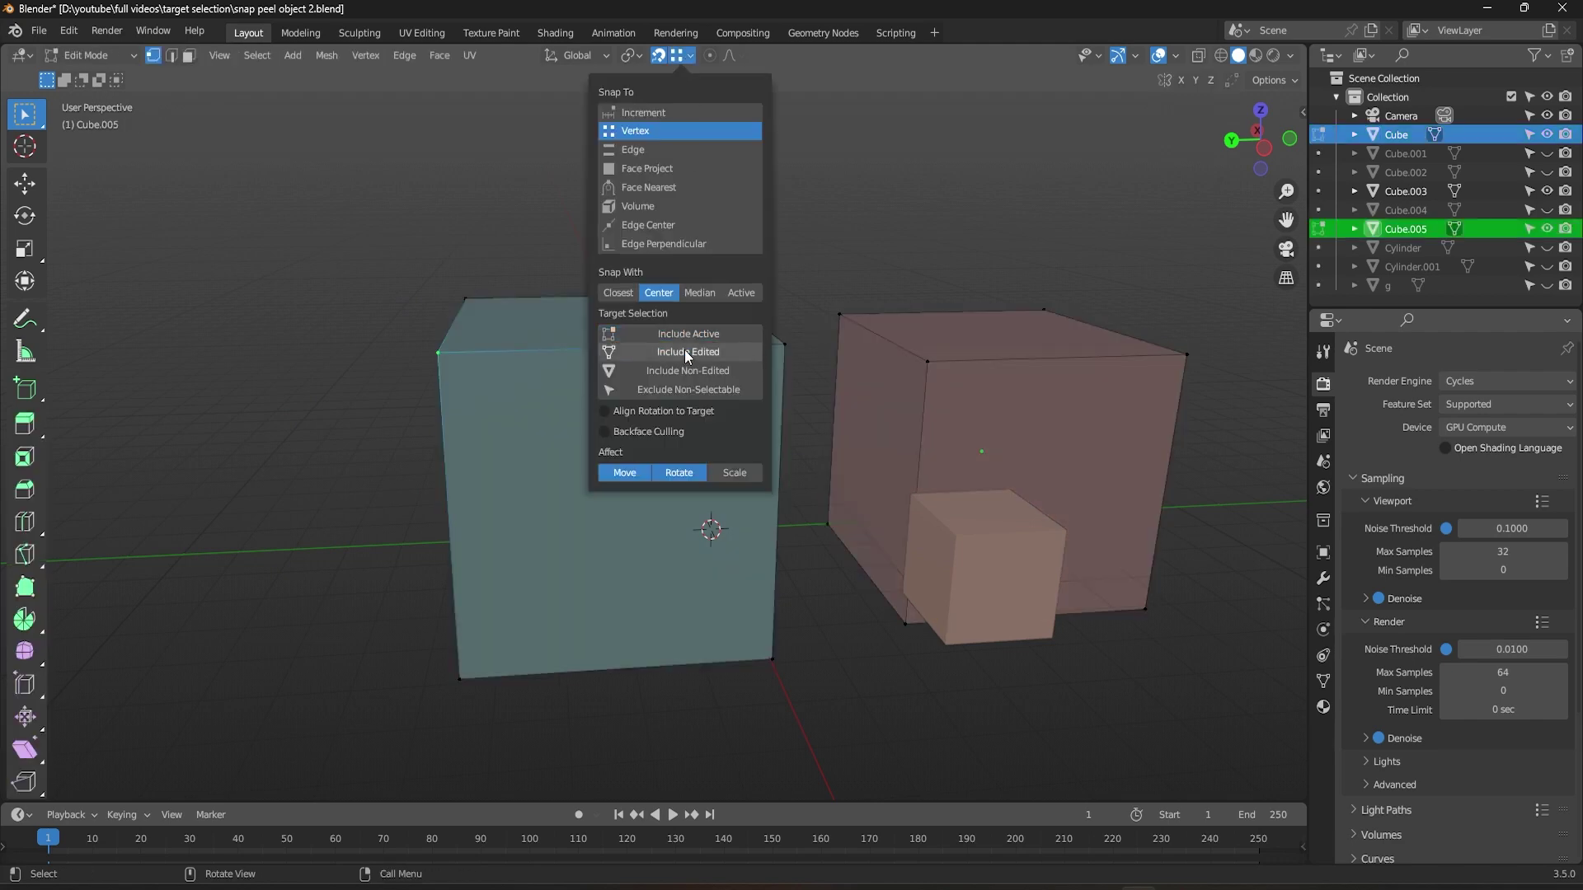
key(g)
key(Escape)
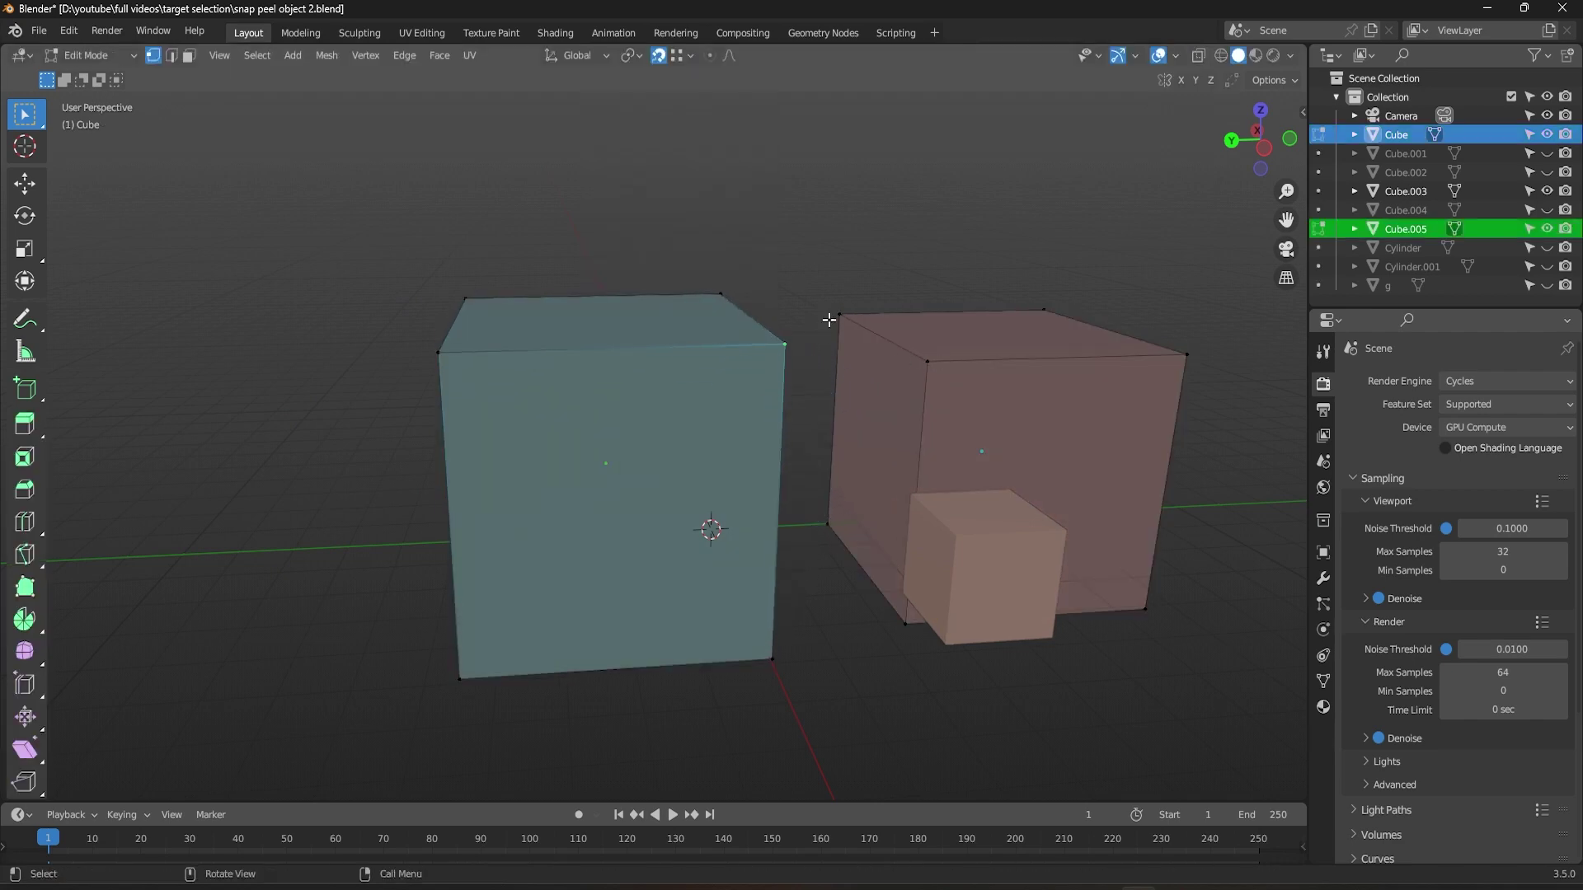
click(683, 55)
key(g)
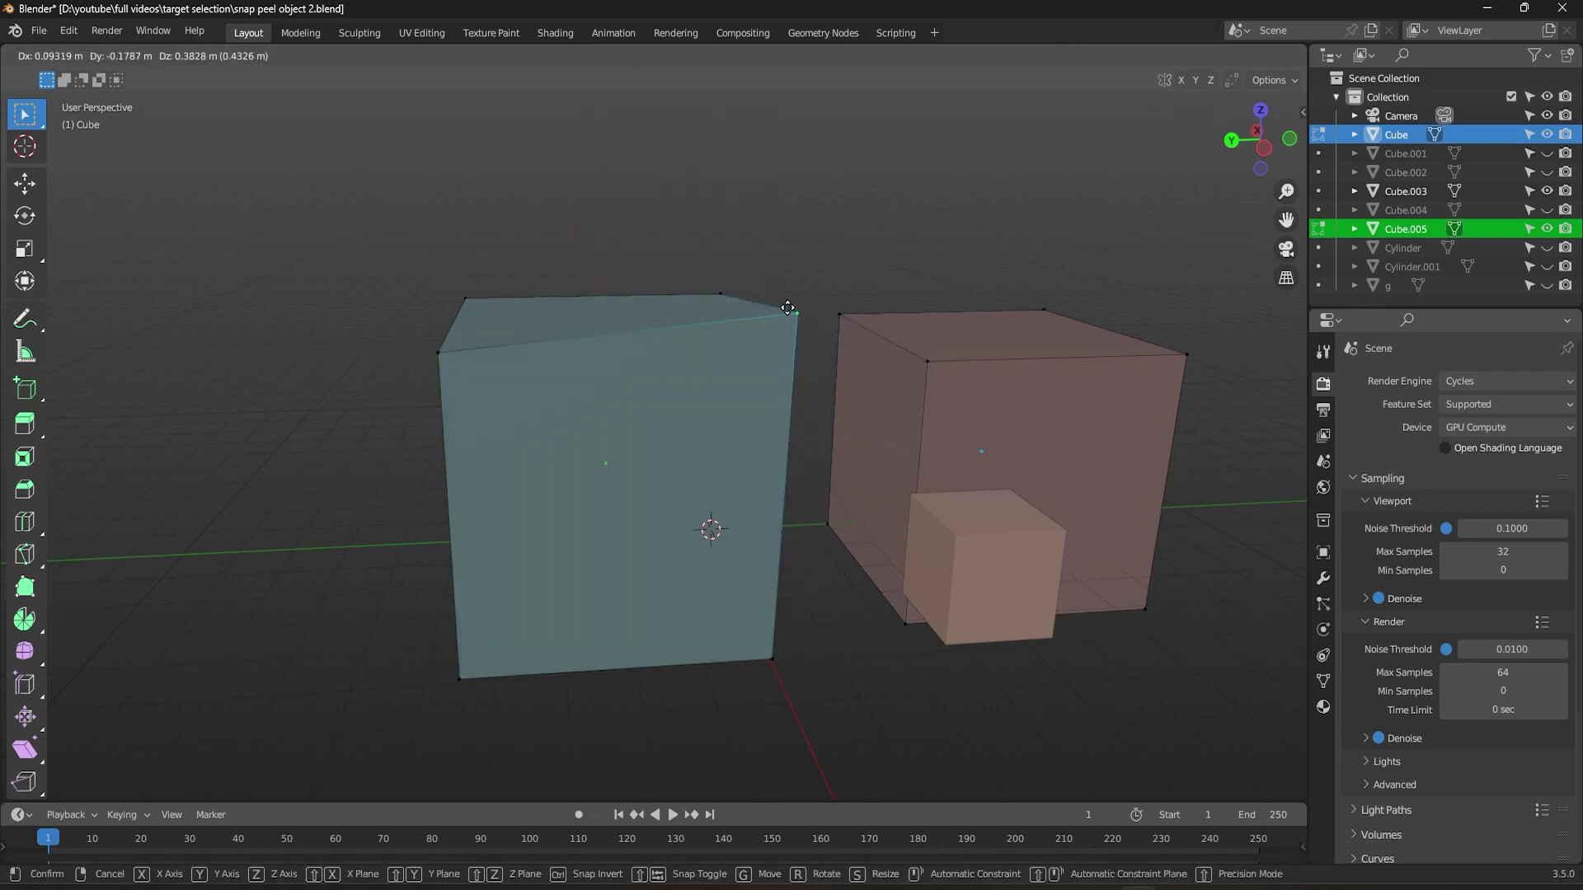
key(Escape)
key(Tab)
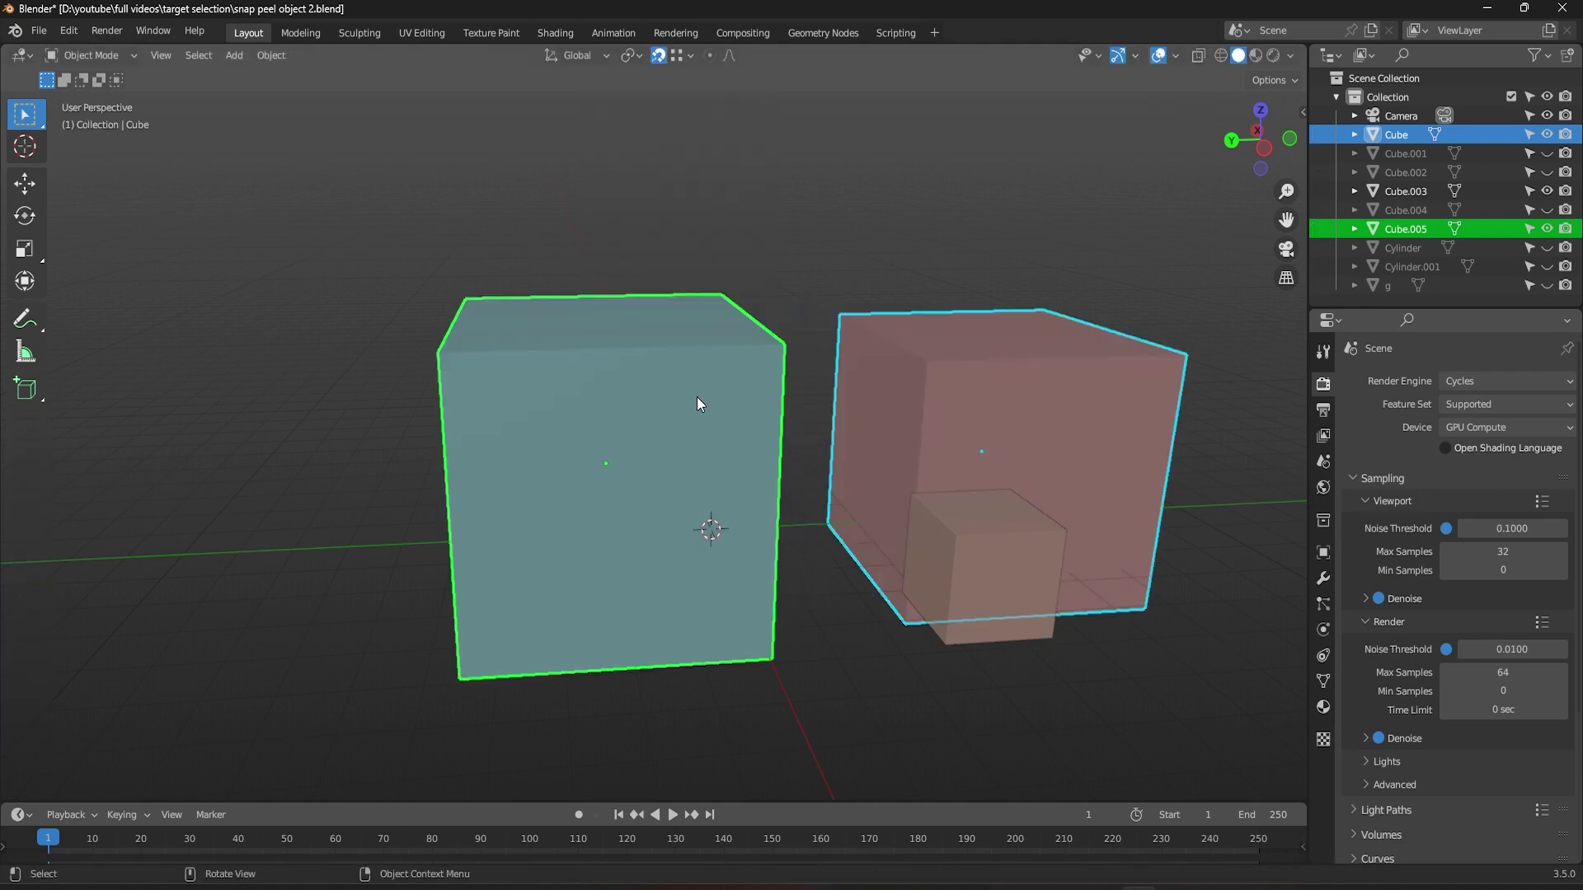
click(695, 397)
key(Tab)
click(677, 56)
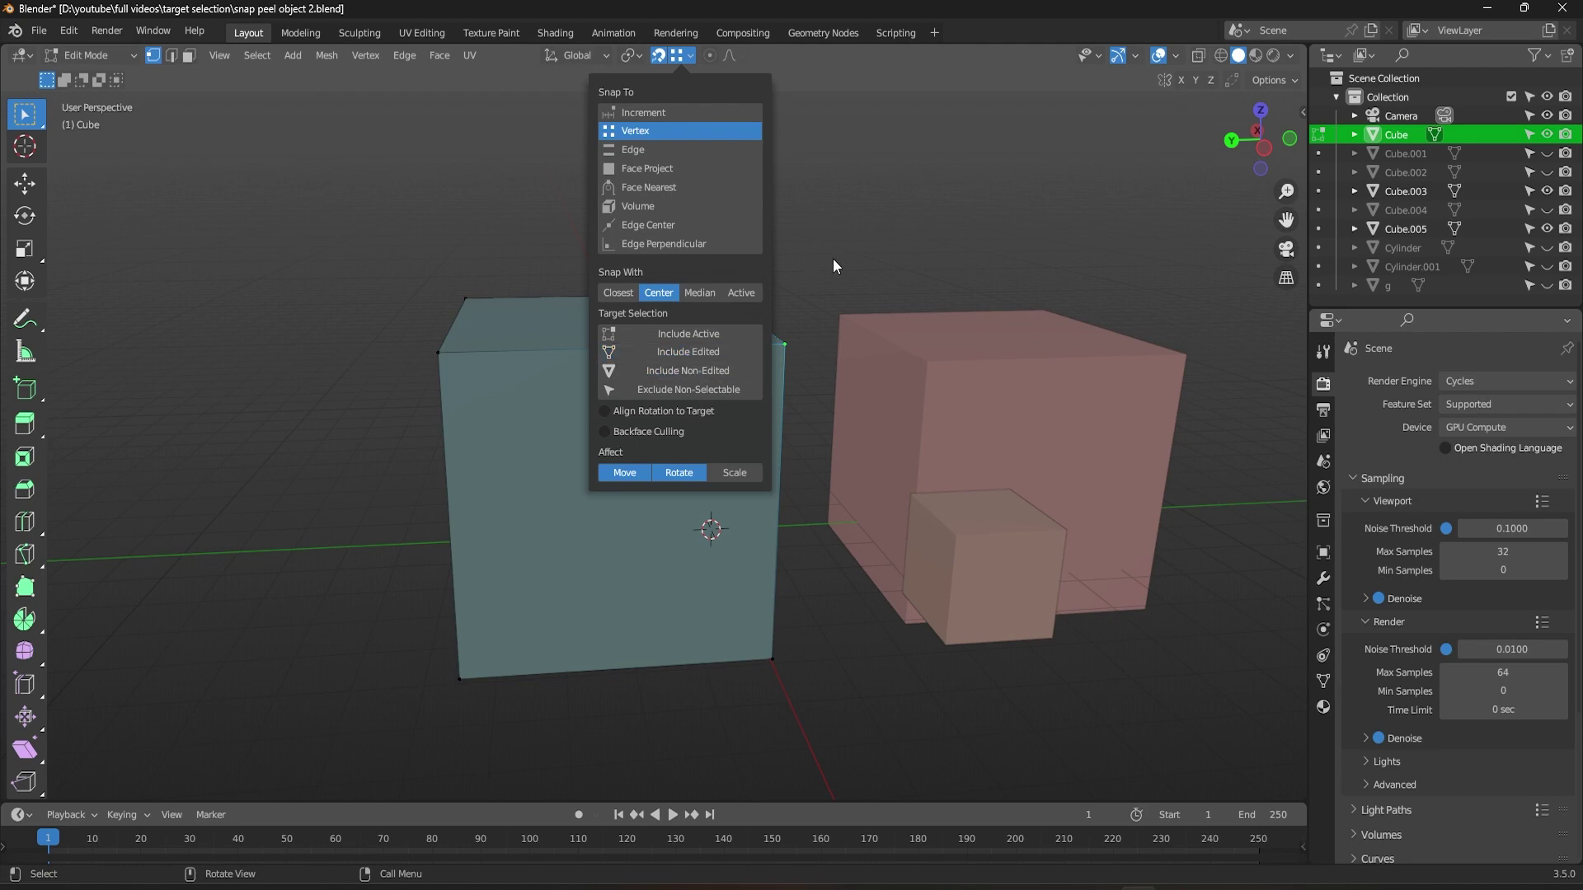
key(g)
click(798, 347)
click(676, 54)
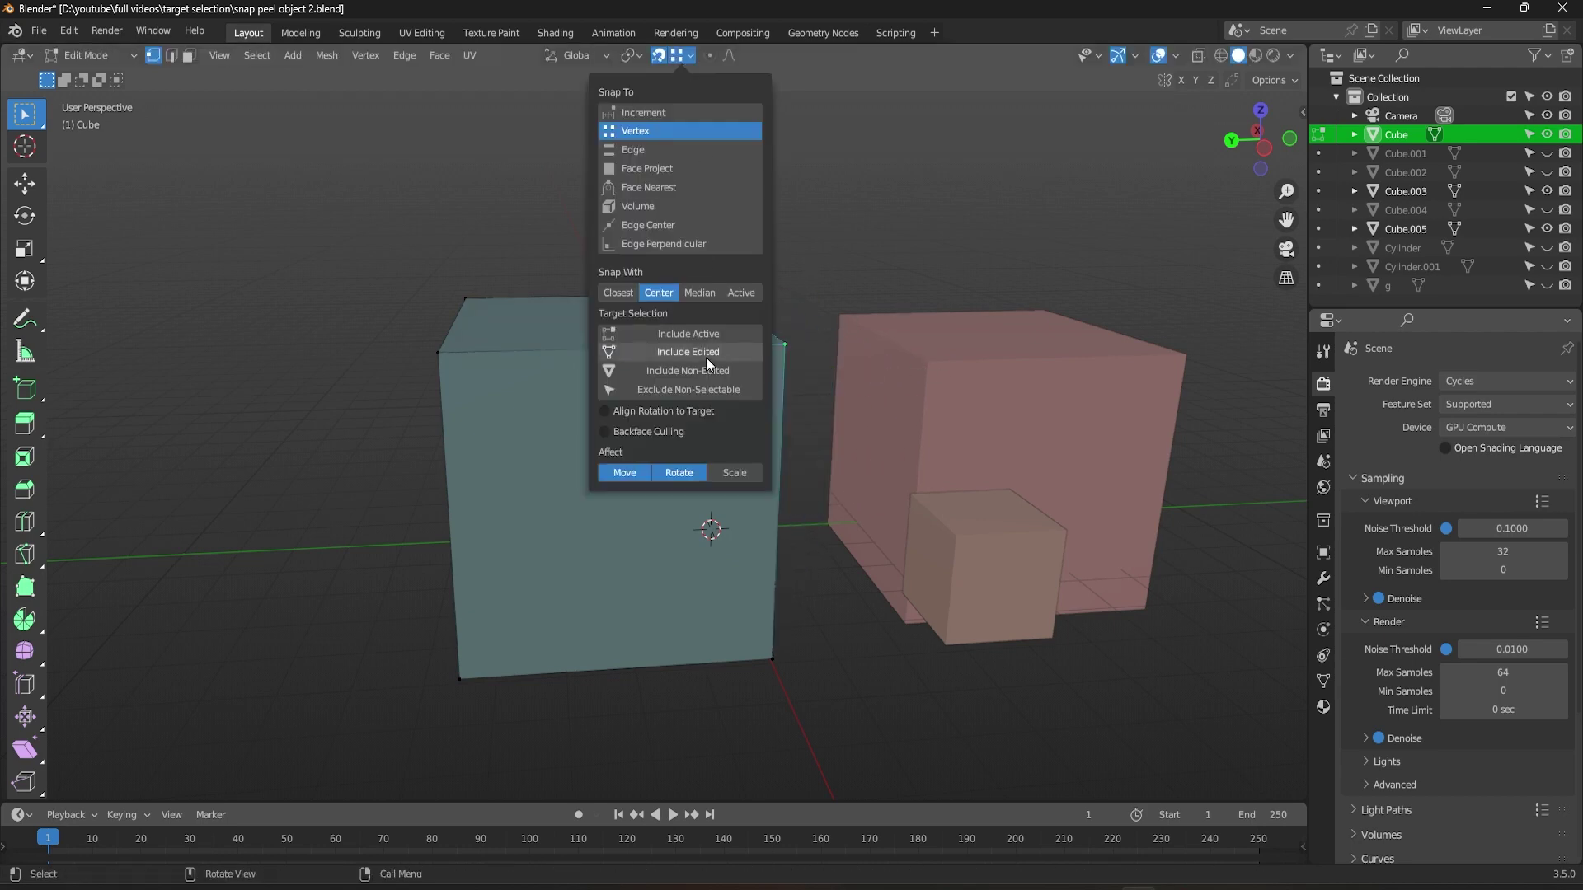
key(g)
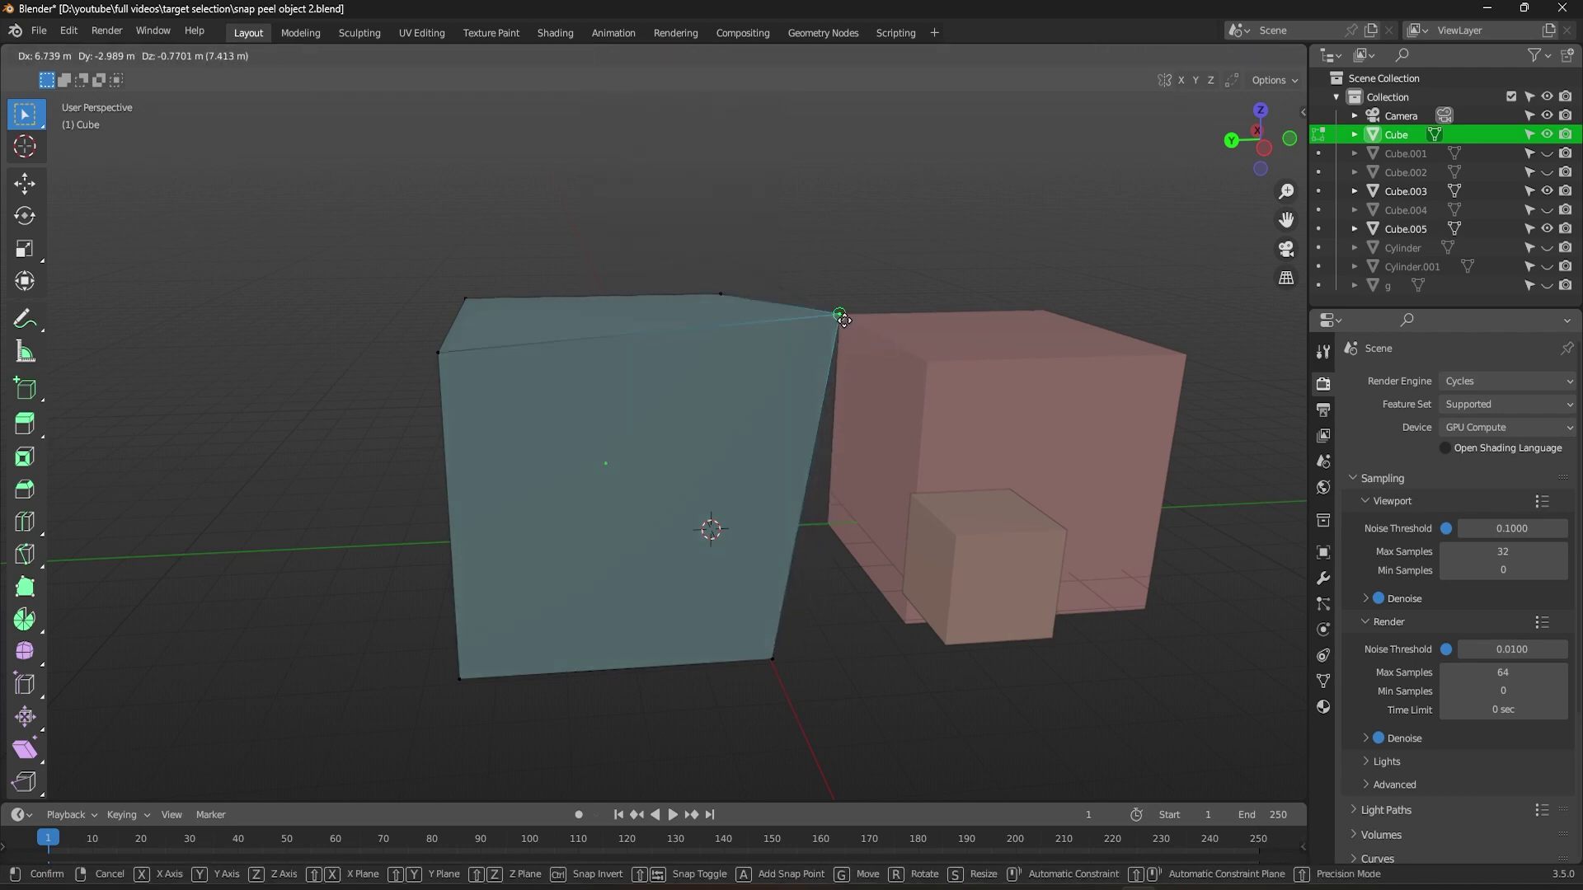
key(Escape)
key(Tab)
middle_drag(812, 300, 1112, 716)
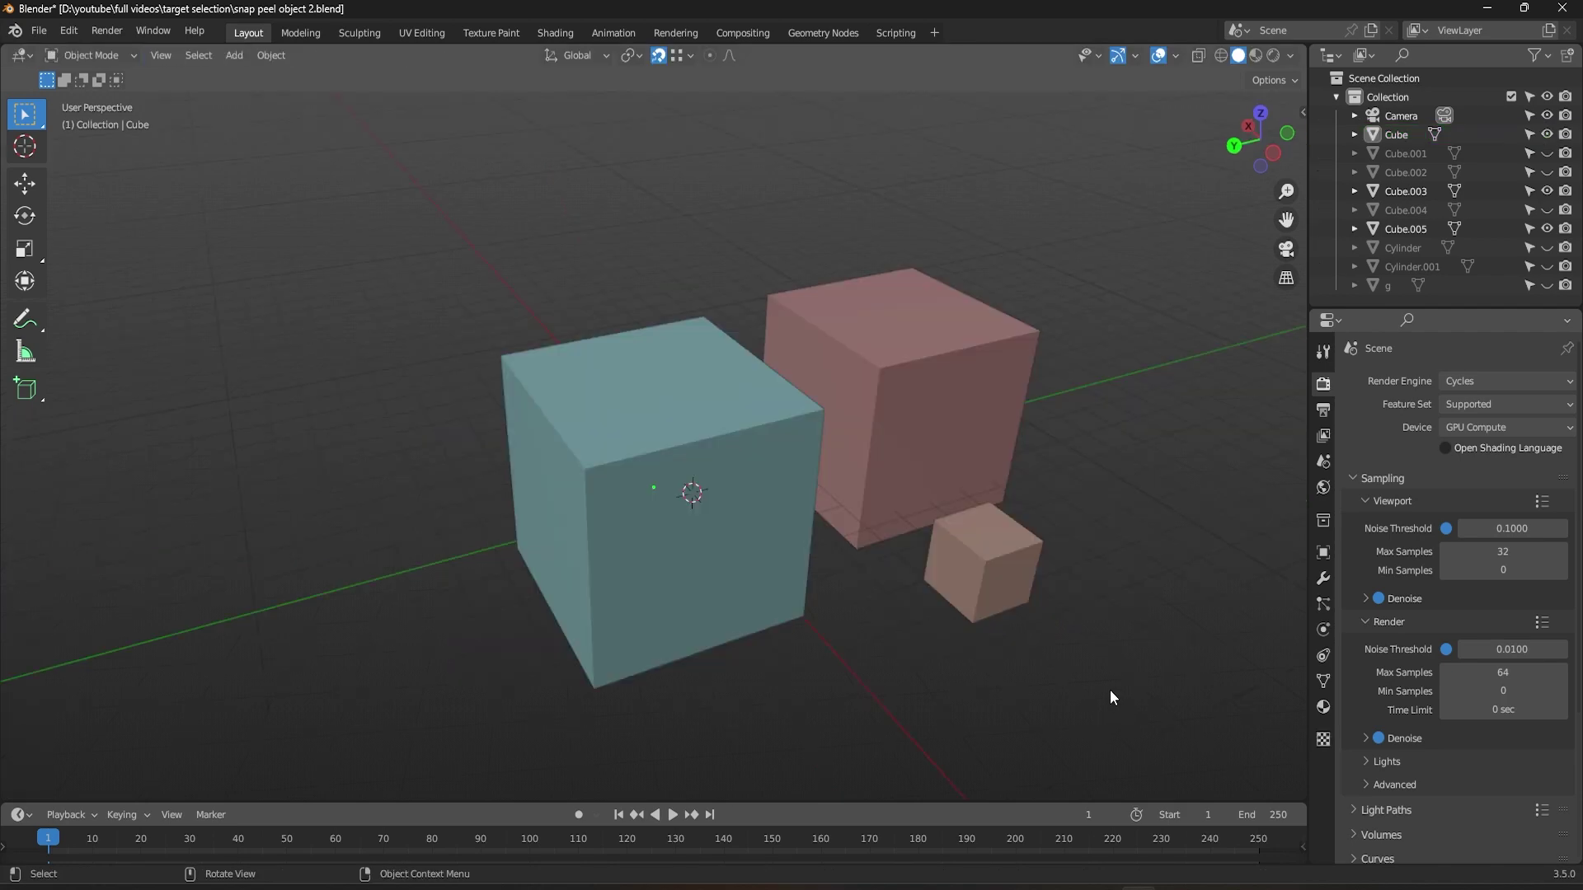